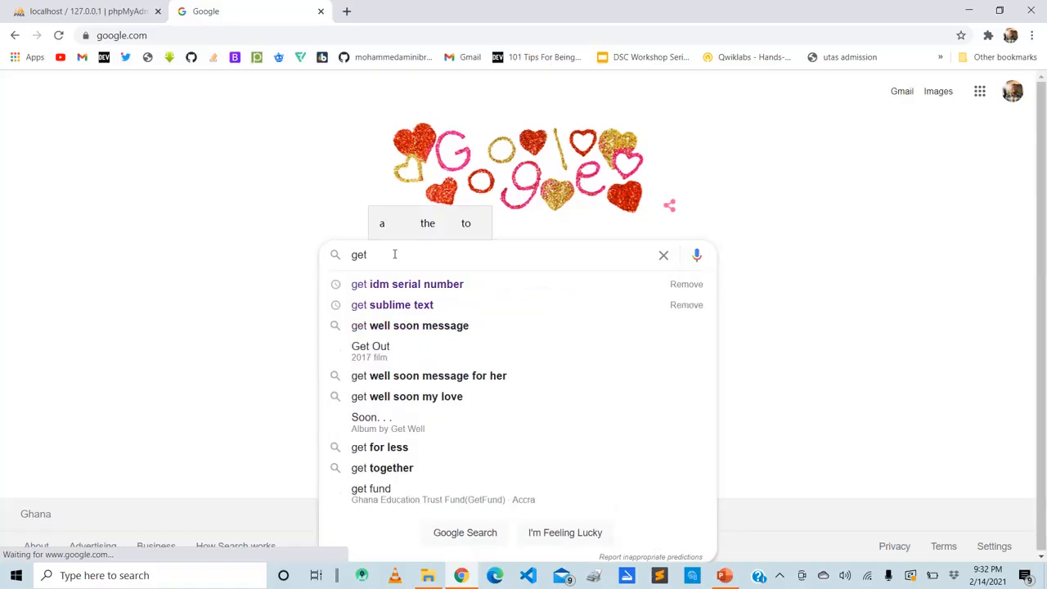
Search Google for "get xampp" to find the XAMPP download page
type("xam")
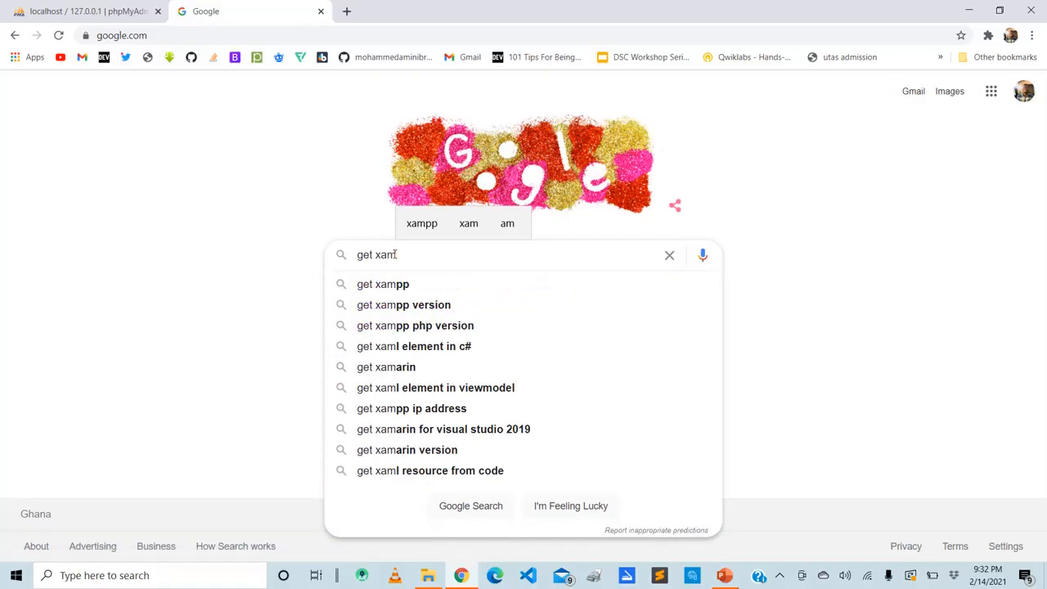
type("pp")
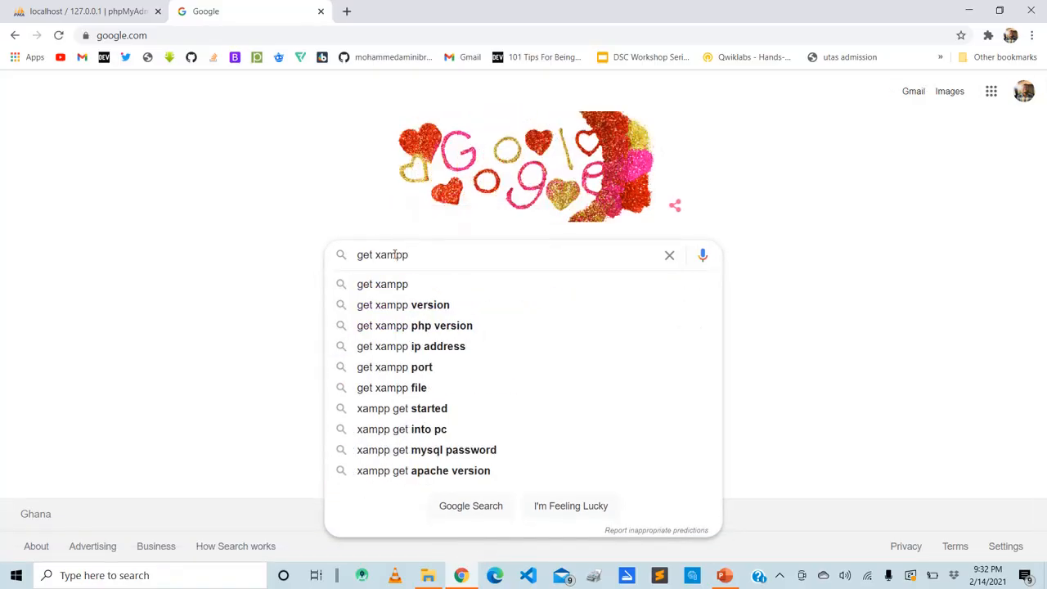
key("Return")
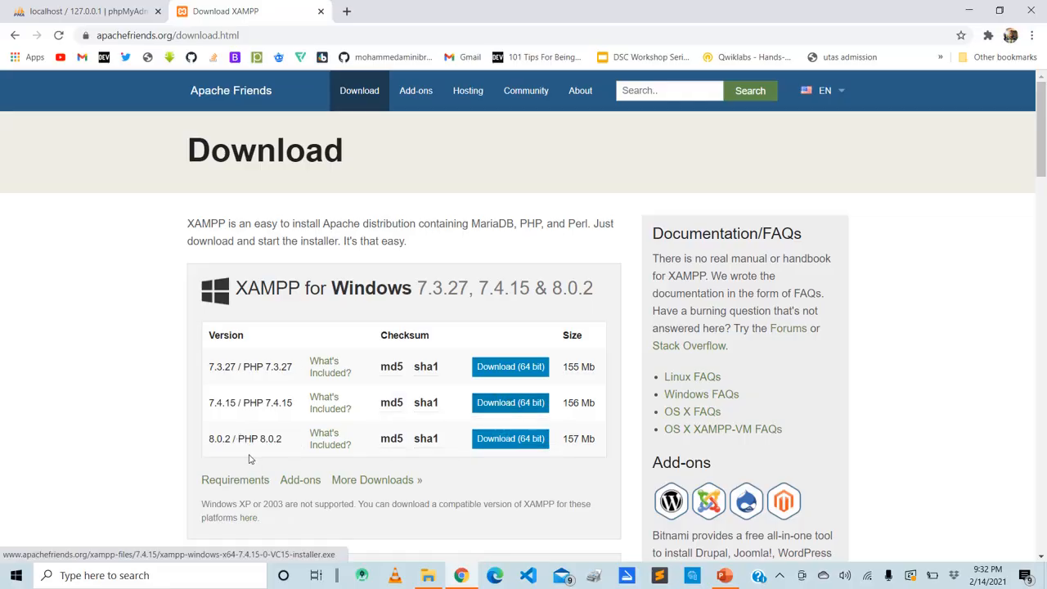
Request the 64-bit Windows download of XAMPP 7.4.15 and dismiss saving the installer
left_click(499, 407)
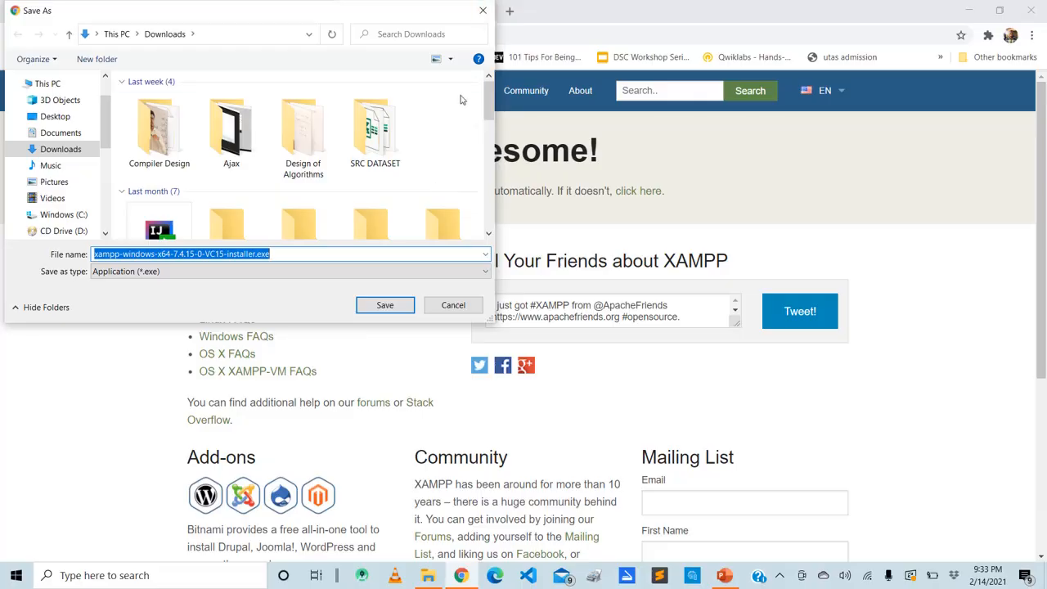
left_click(475, 17)
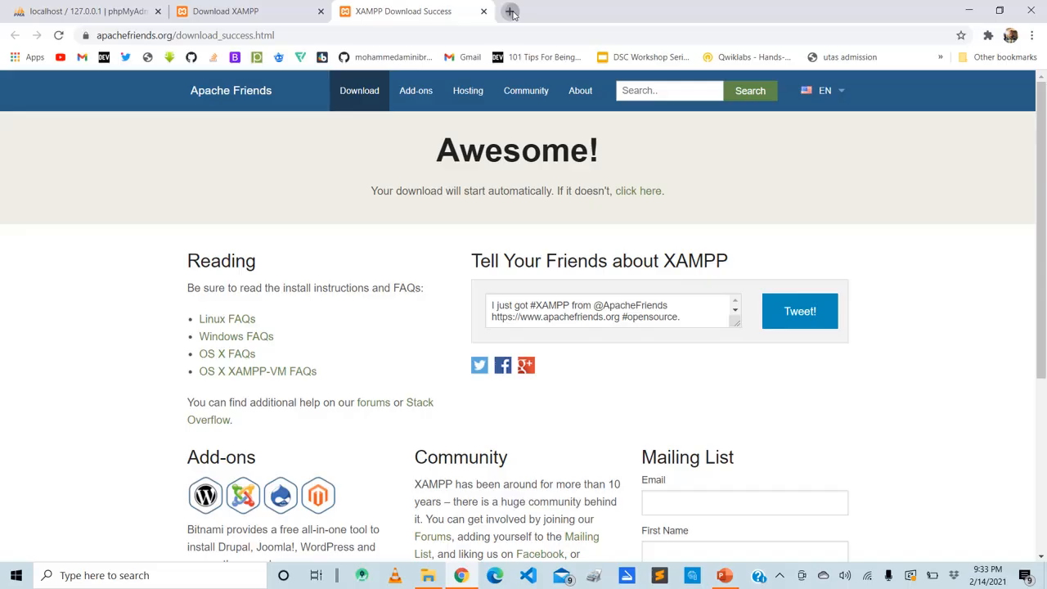
Open wordpress.org in a new browser tab
left_click(511, 12)
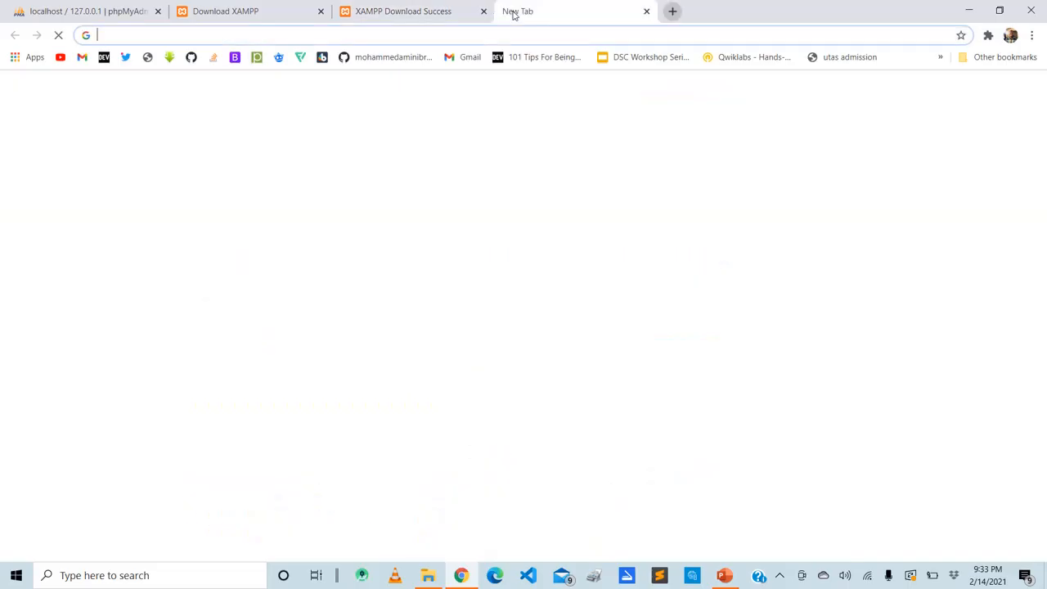
type("word")
key("Return")
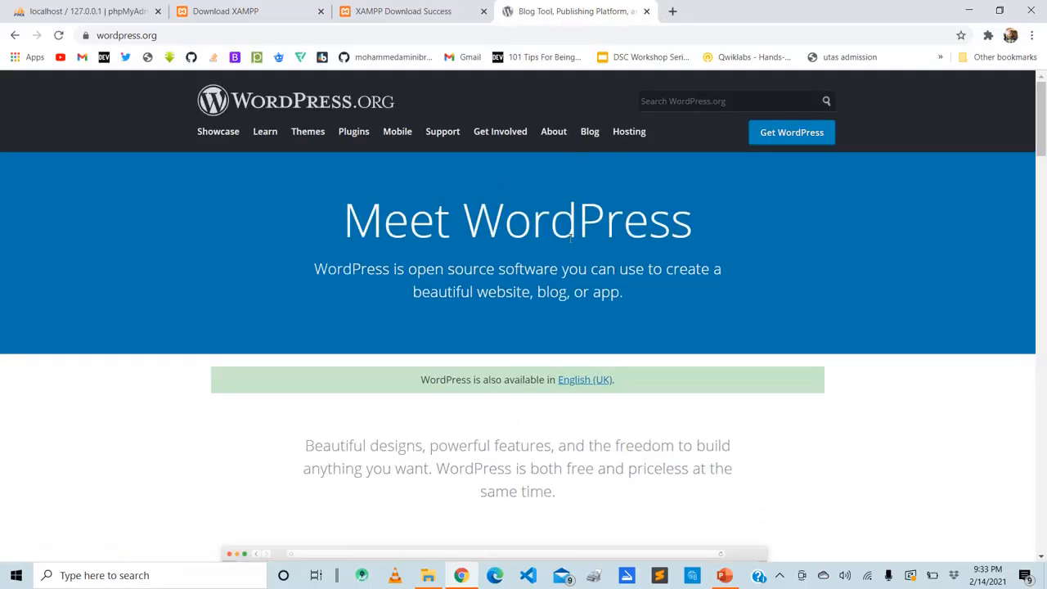
Go to the Get WordPress page and locate the WordPress 5.6.1 download
scroll(570, 237, "down", 10)
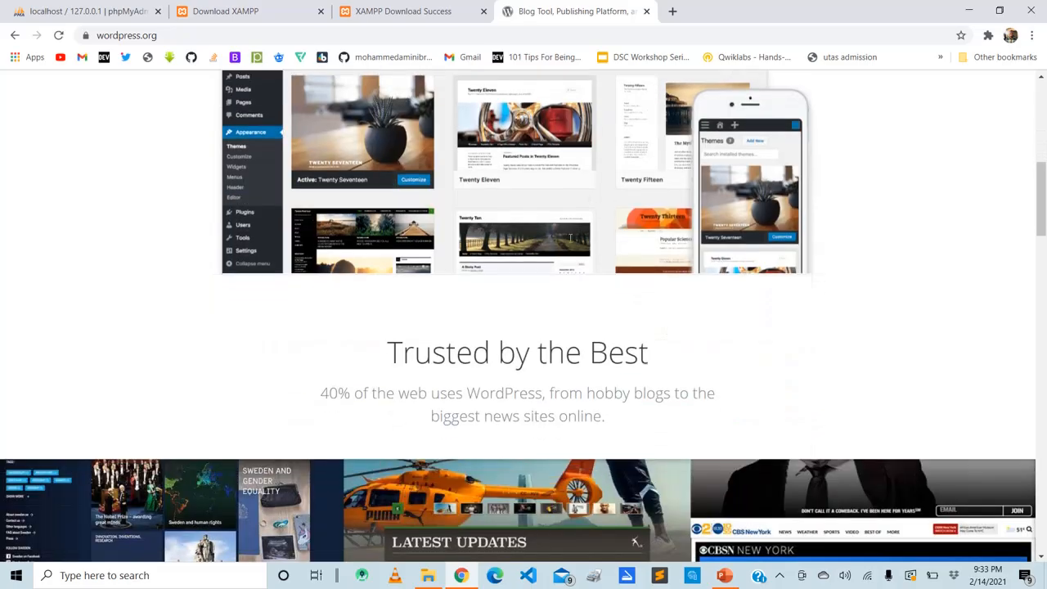
scroll(570, 237, "down", 10)
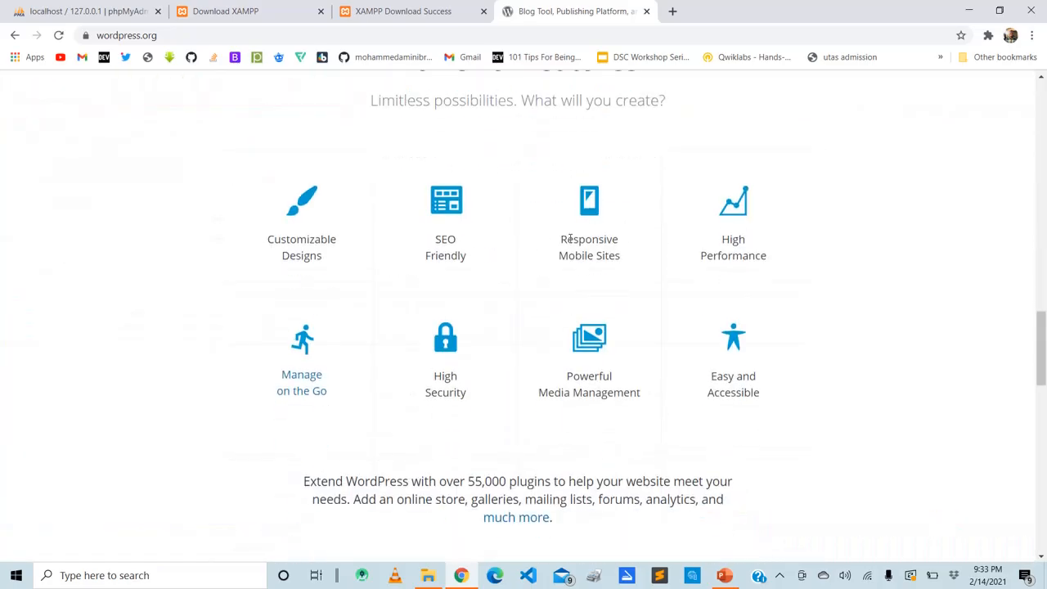
scroll(570, 237, "down", 8)
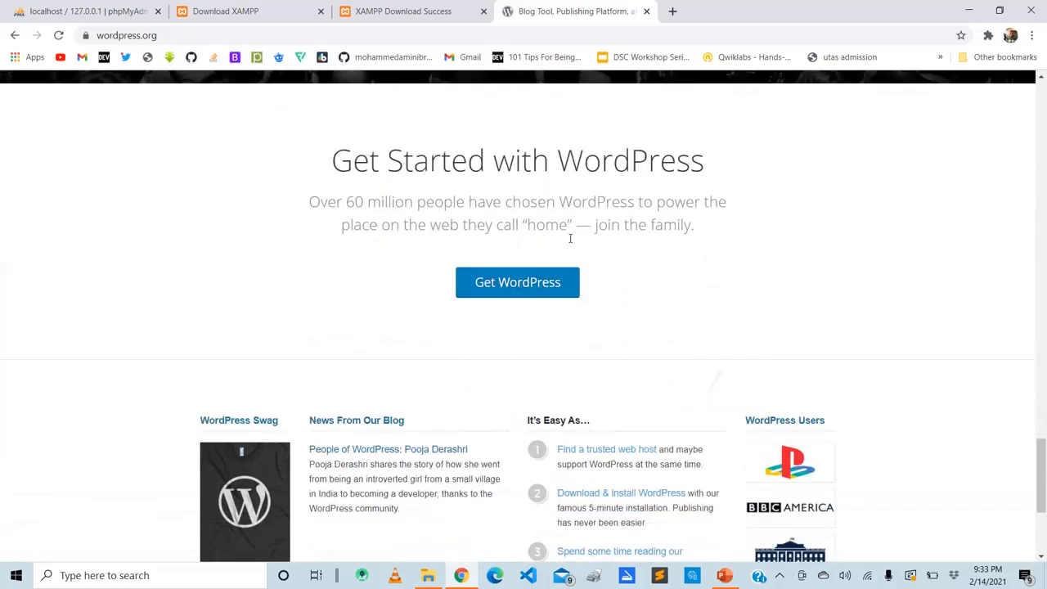
left_click(521, 294)
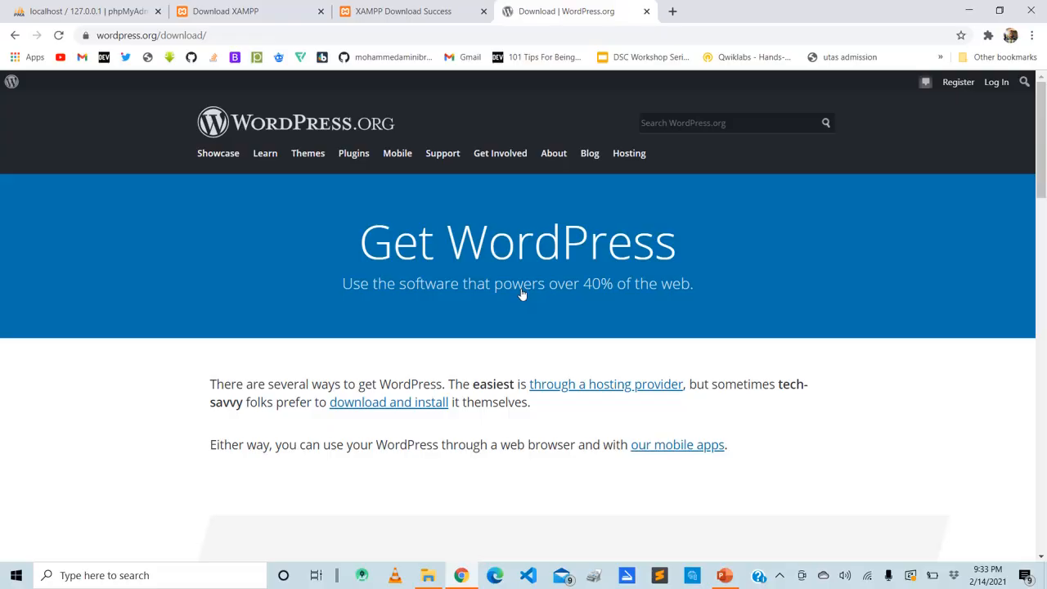
scroll(522, 294, "down", 7)
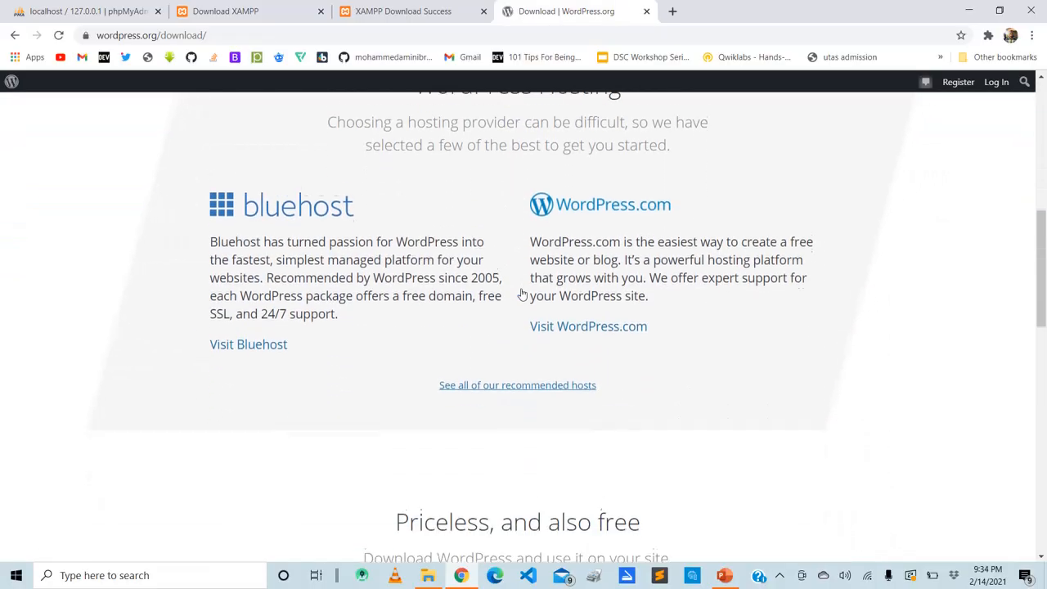
scroll(522, 294, "down", 4)
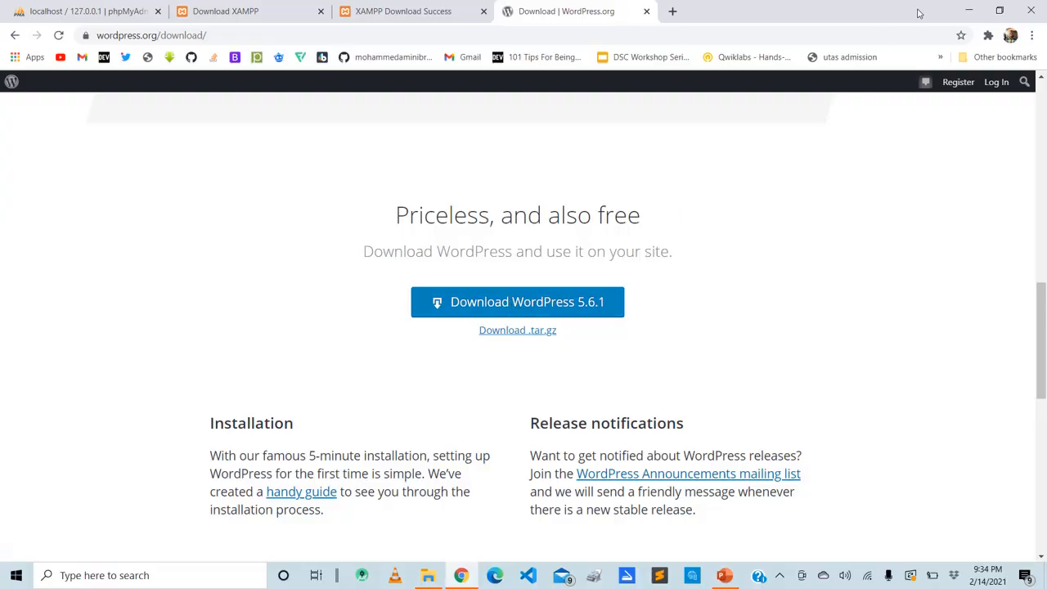
Minimize the browser and presentation, switch to File Explorer to view C:\xampp\htdocs, and return to the Downloads folder
left_click(968, 11)
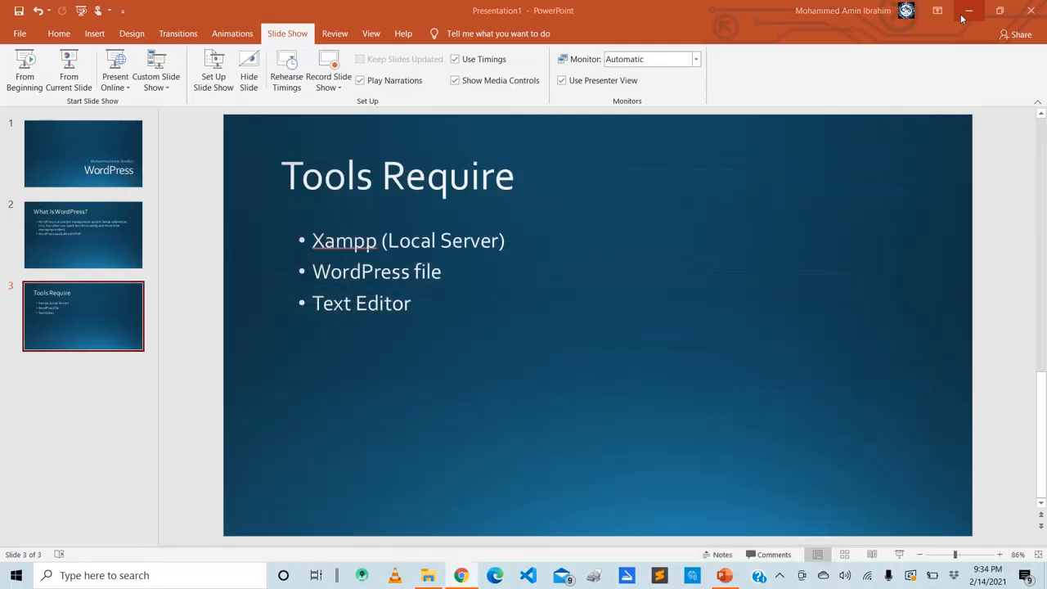
left_click(970, 10)
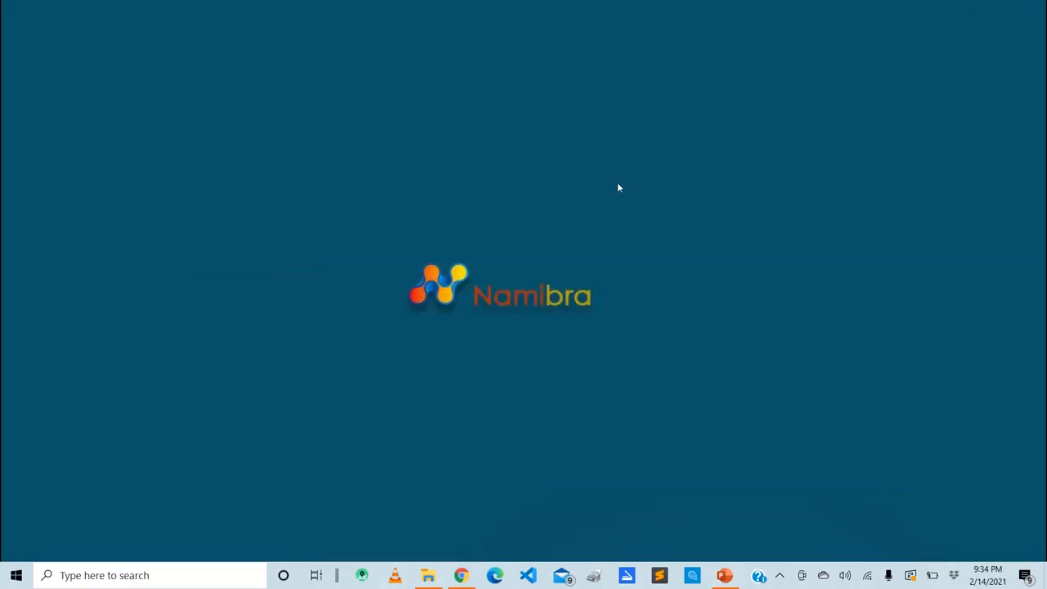
left_click(427, 575)
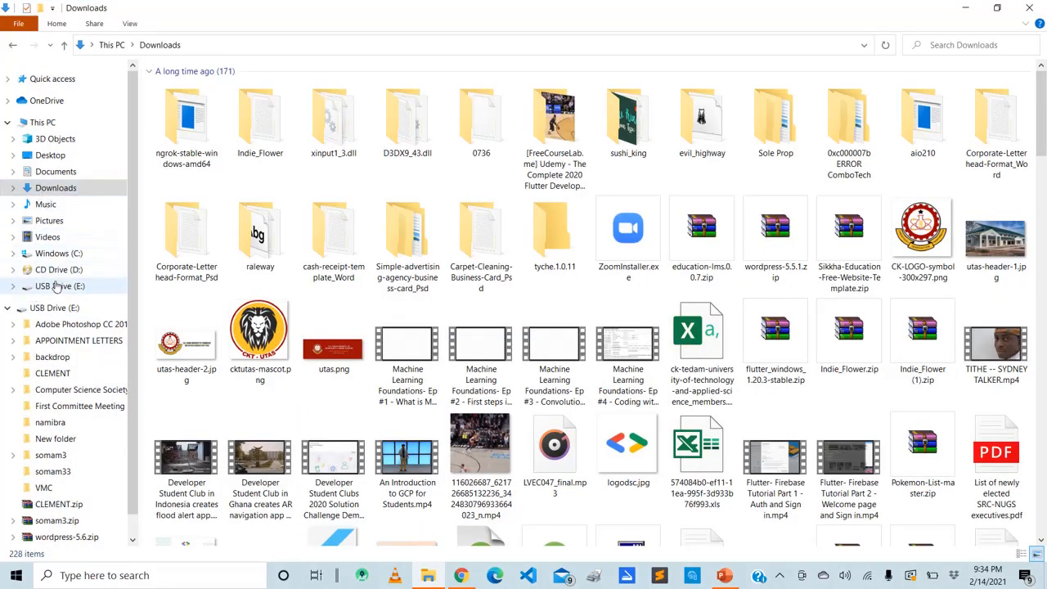
left_click(69, 254)
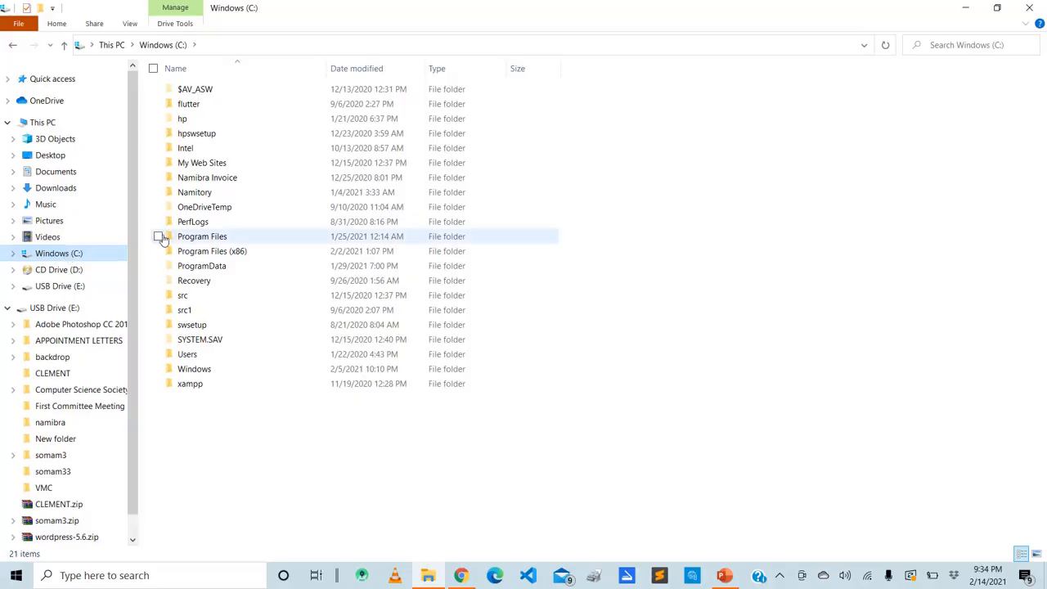
double_click(215, 385)
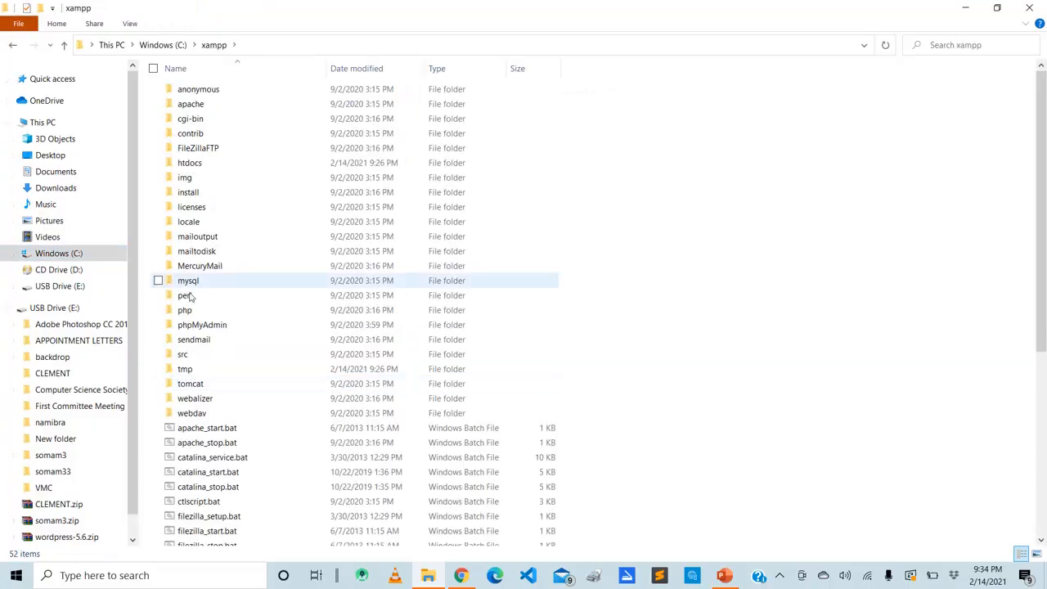
double_click(189, 163)
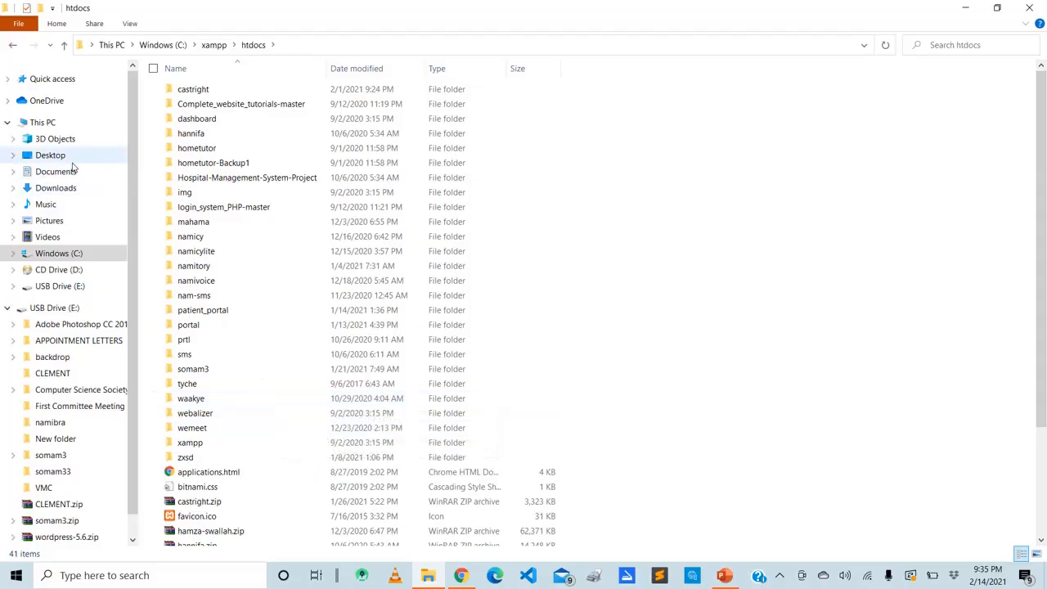
left_click(68, 192)
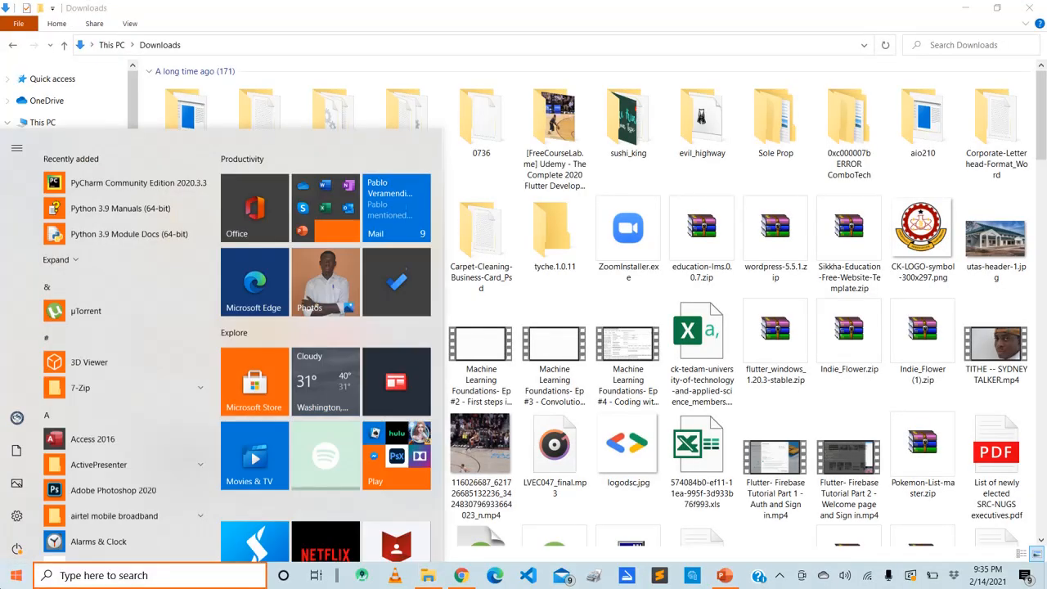
Launch XAMPP Control Panel and move its window nearer the middle of the screen
key("super")
type("xam")
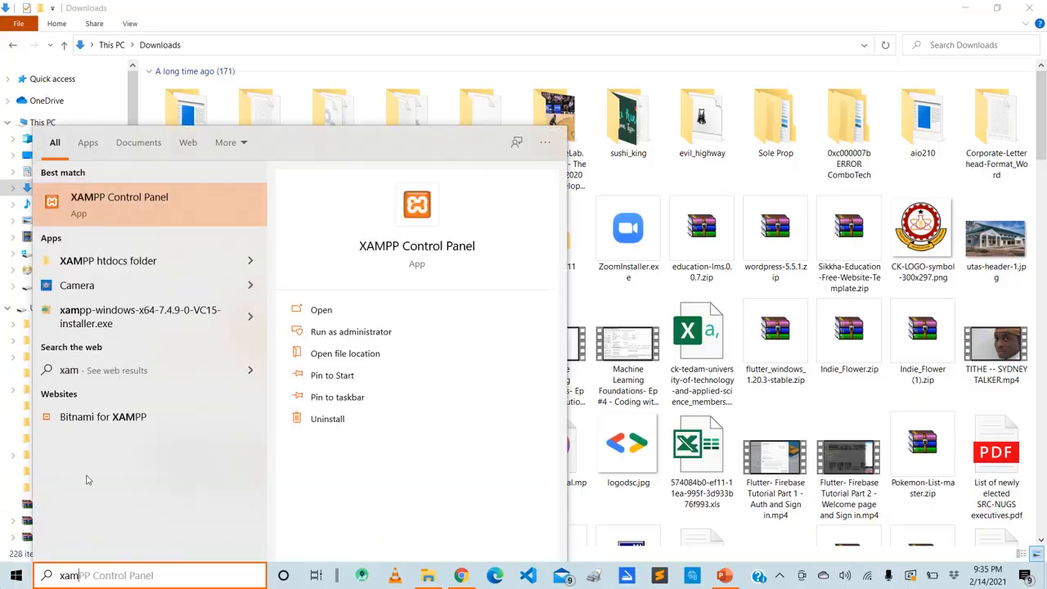
key("Escape")
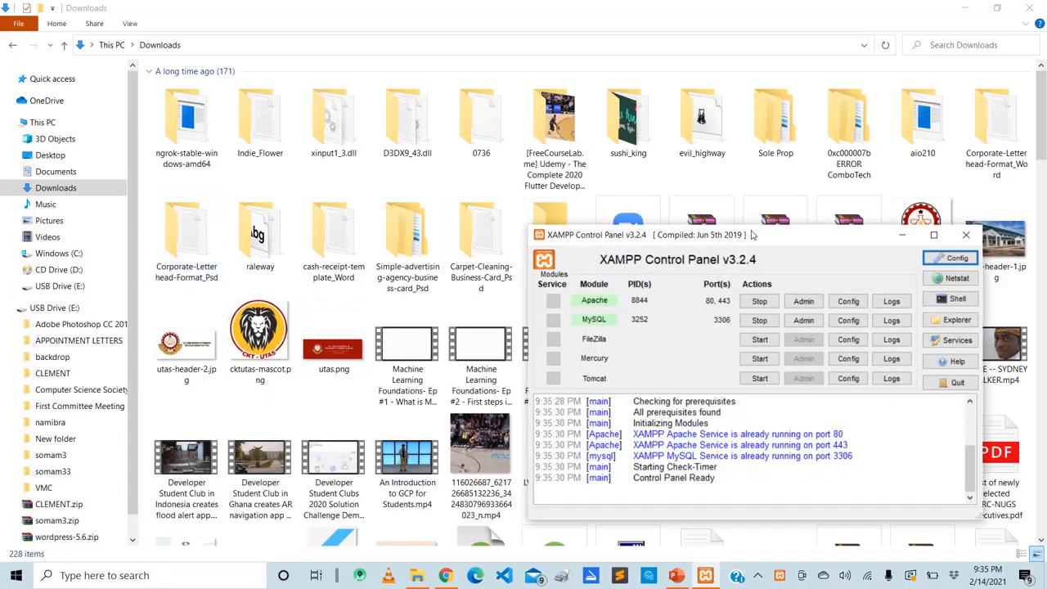
left_click_drag(752, 232, 637, 106)
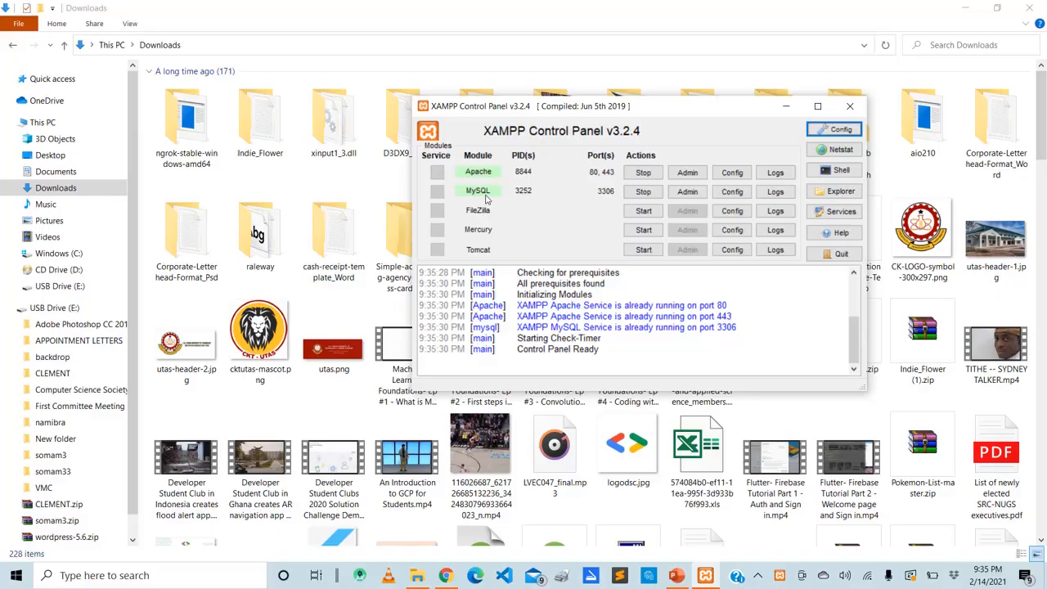
Stop the Apache and MySQL services in XAMPP Control Panel, approving the administrator requests
left_click(644, 173)
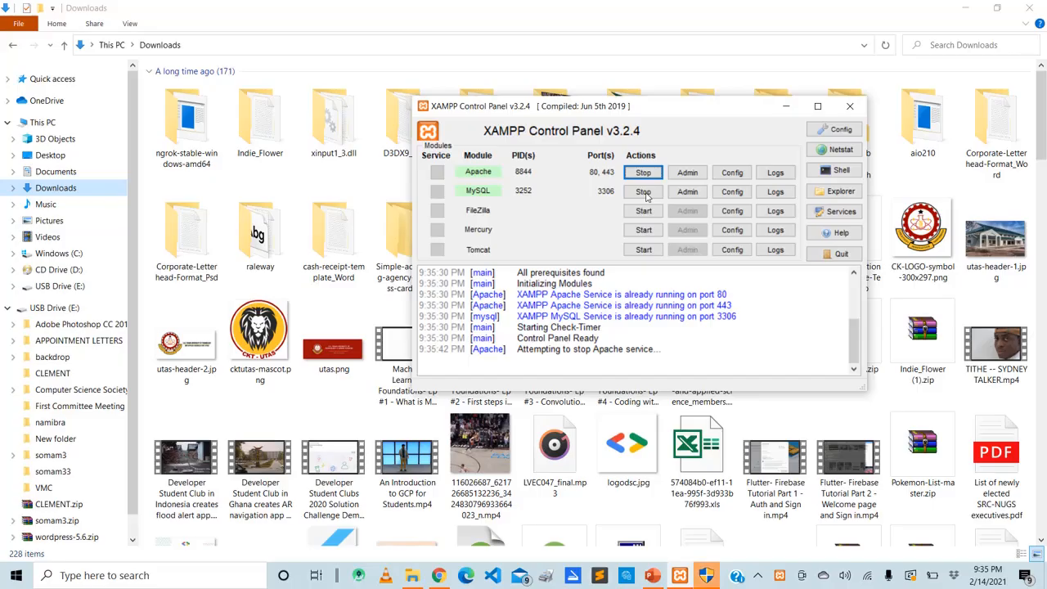
left_click(707, 576)
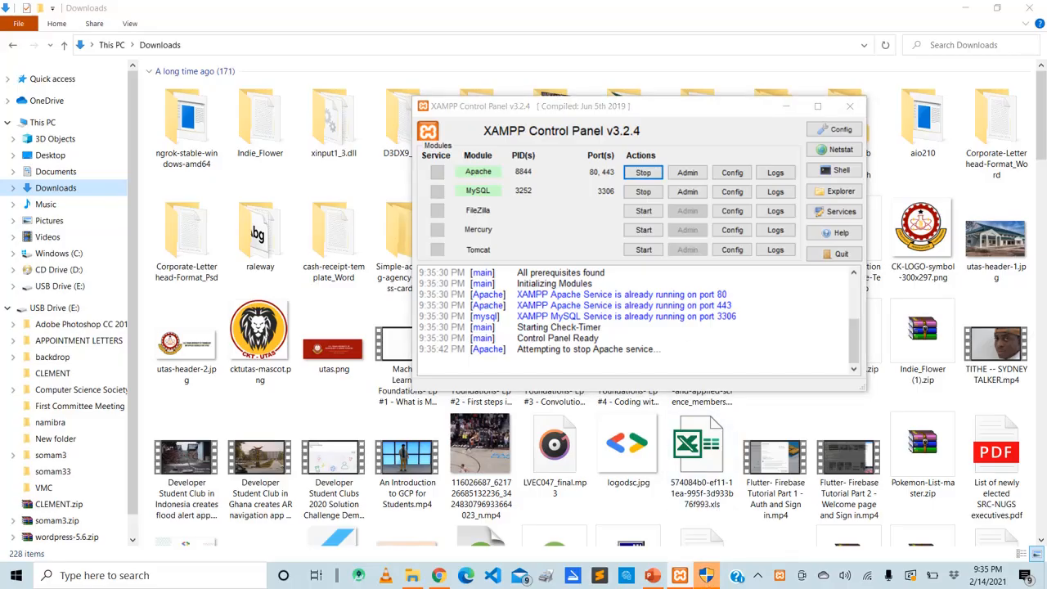
left_click(646, 172)
left_click(646, 171)
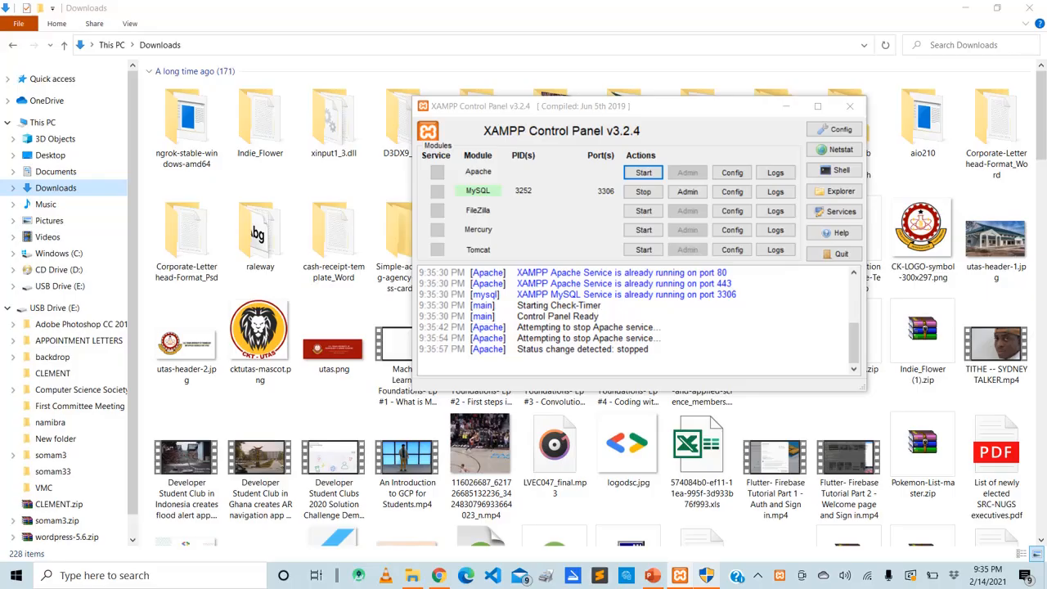
left_click(634, 195)
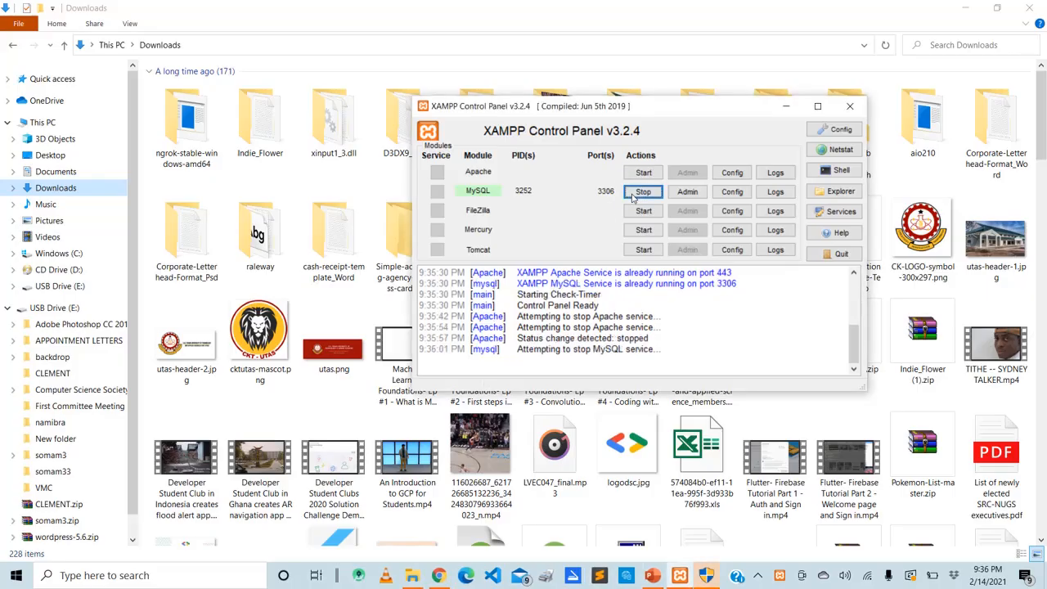
left_click(703, 578)
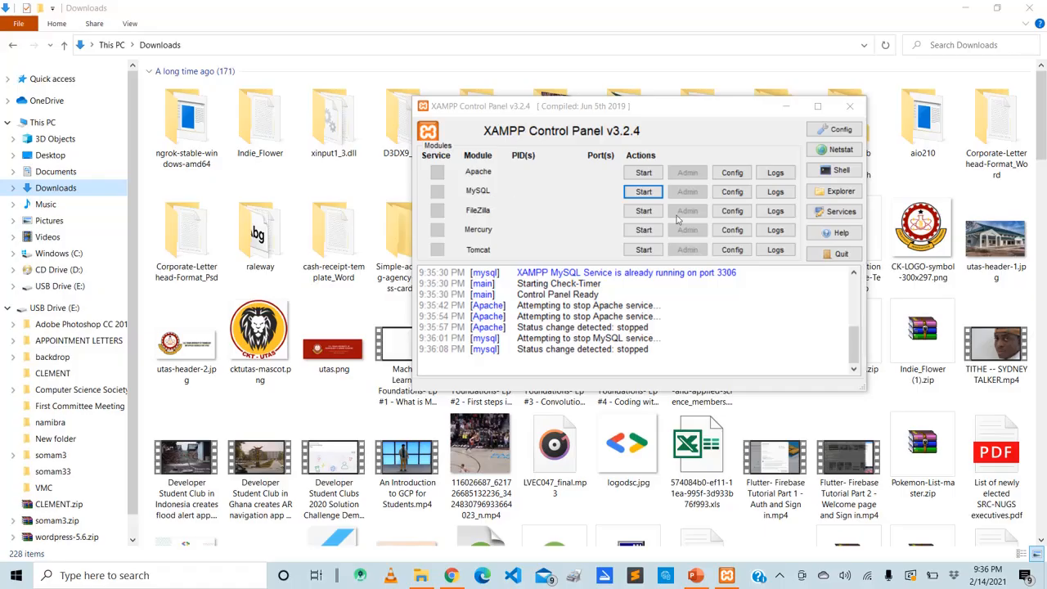
Start the Apache and MySQL services, approving the administrator request, and minimize XAMPP Control Panel
left_click(644, 172)
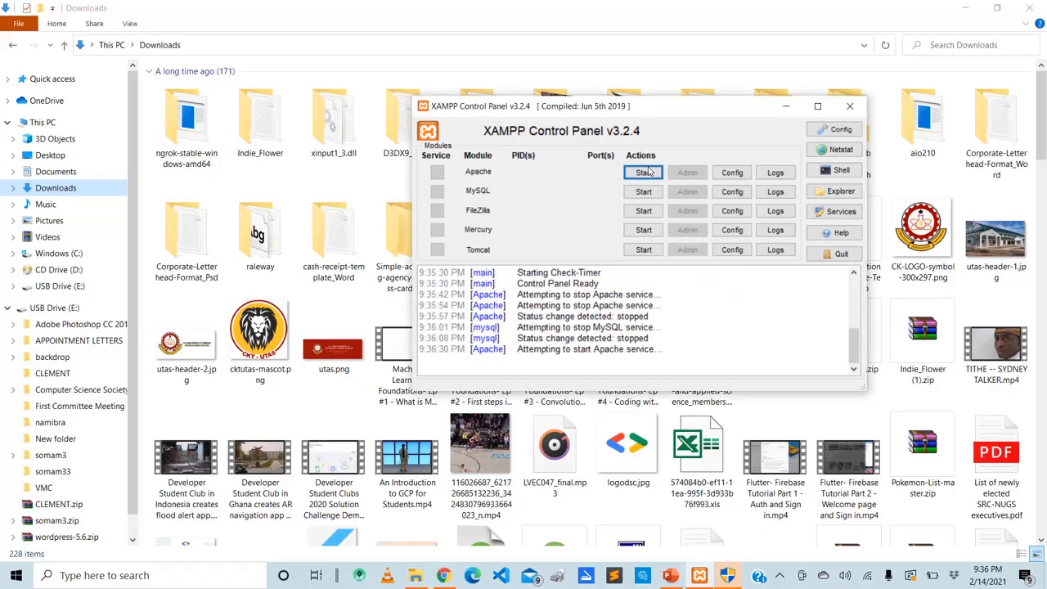
left_click(729, 573)
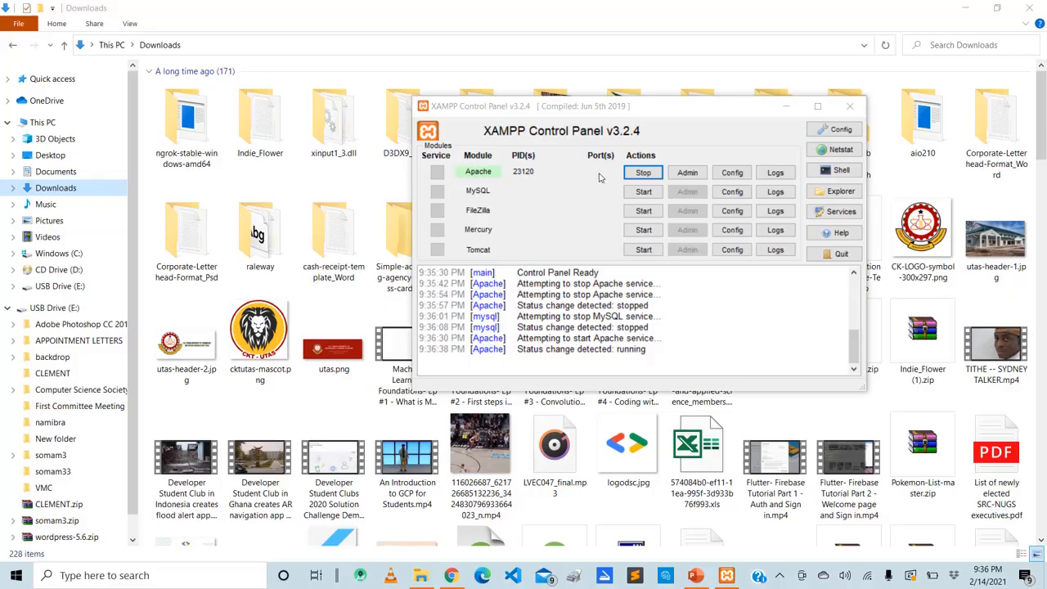
left_click(637, 196)
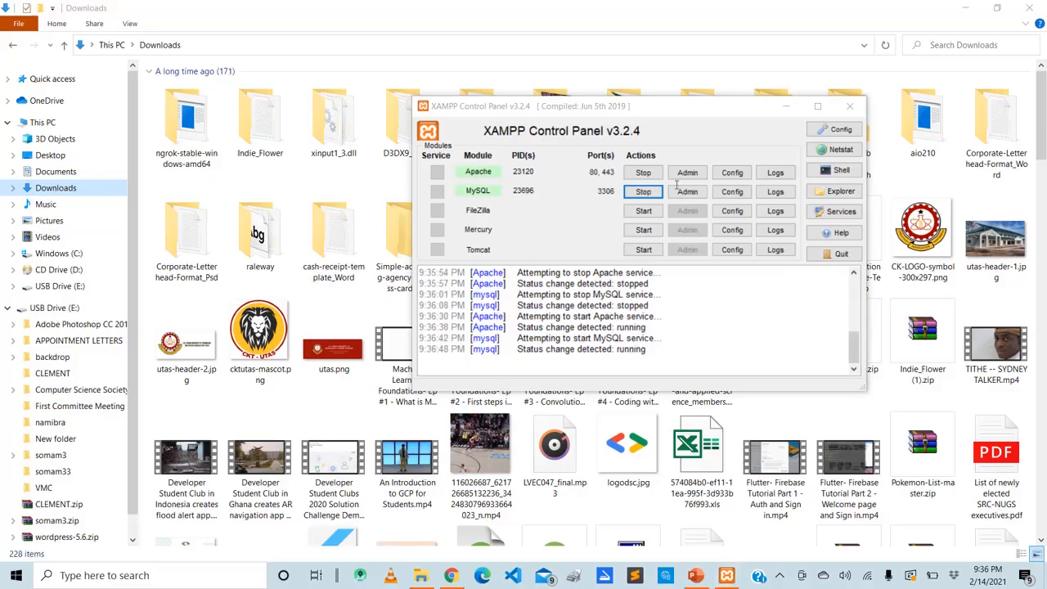
left_click(786, 108)
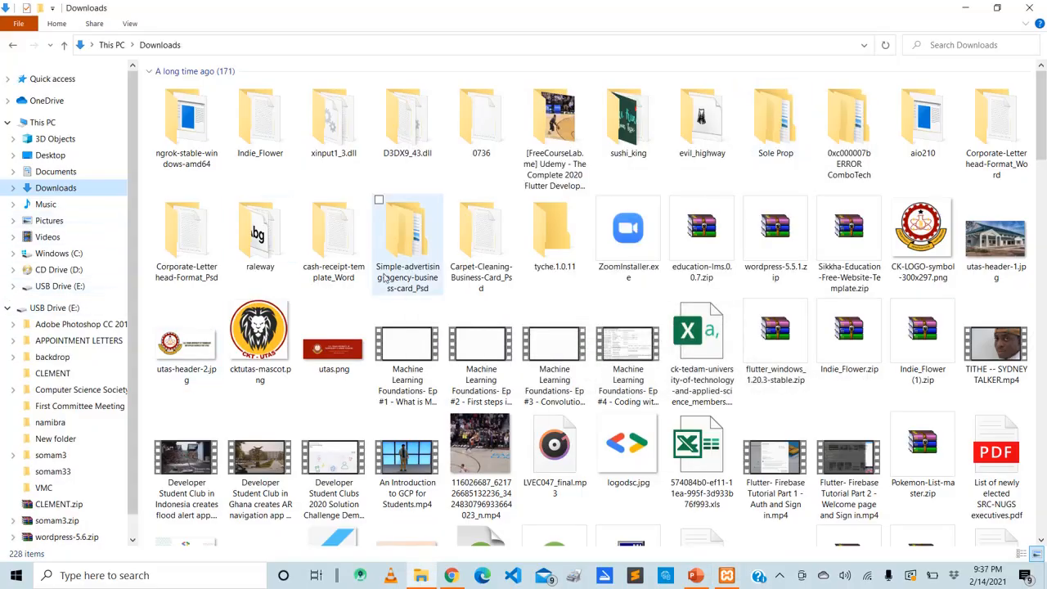
Copy wordpress-5.5.1.zip from Downloads, try to paste it into C:\xampp\htdocs, and dismiss the file replacement choice
left_click(773, 264)
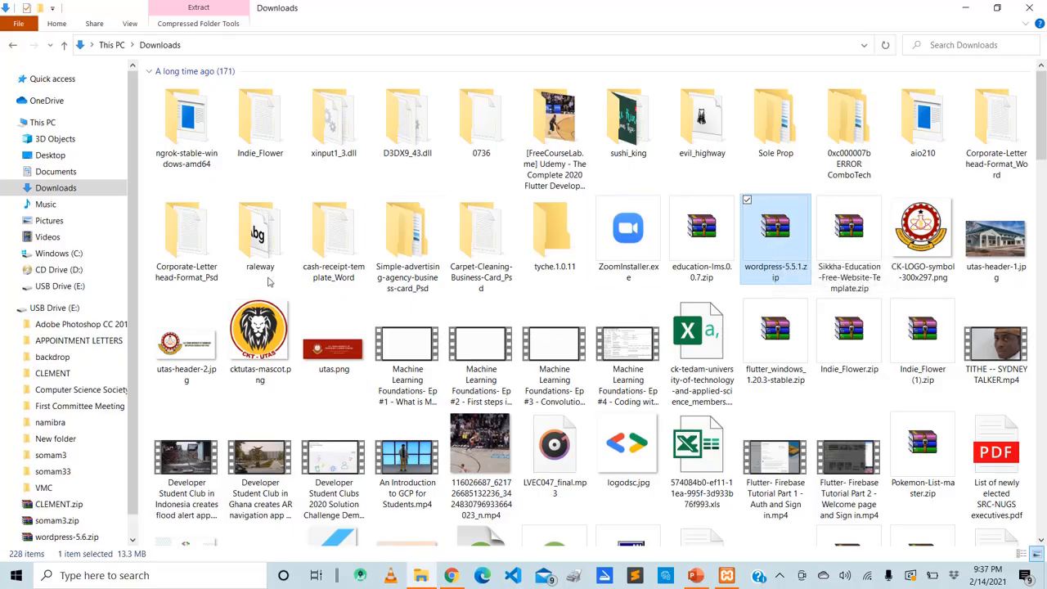
left_click(33, 255)
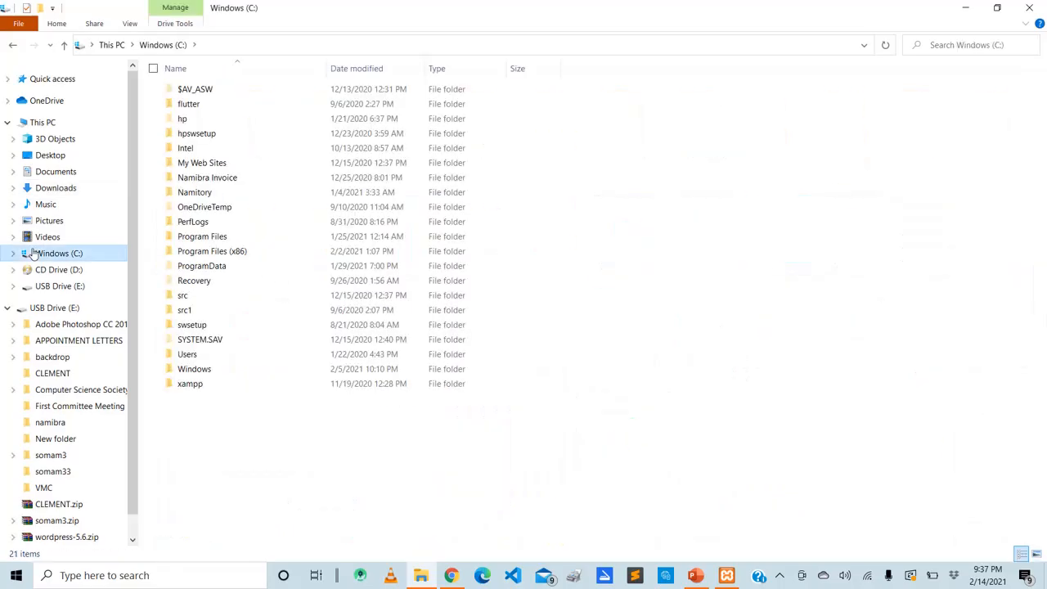
left_click(196, 387)
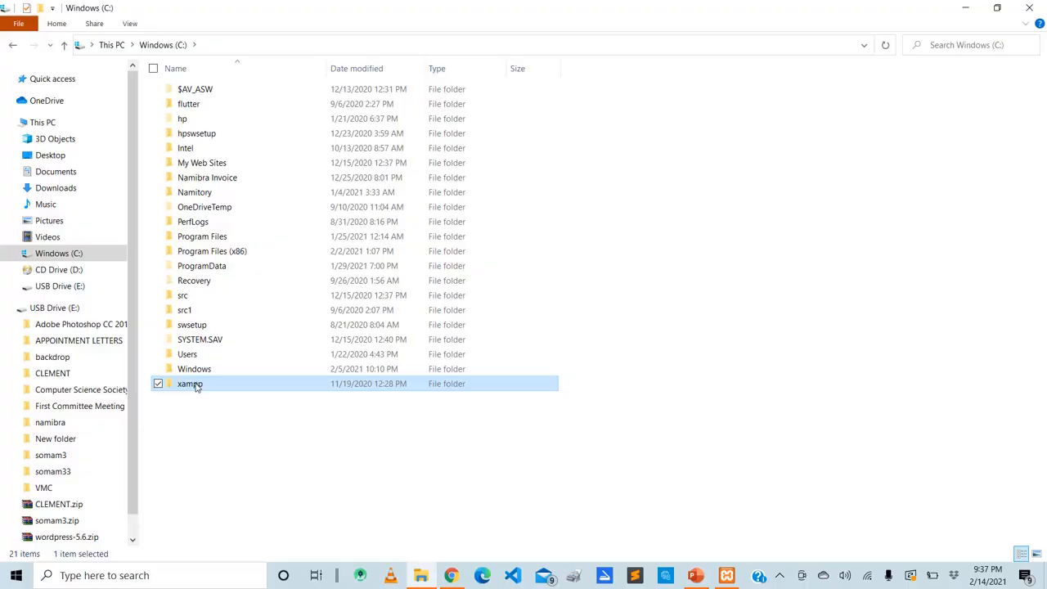
double_click(196, 387)
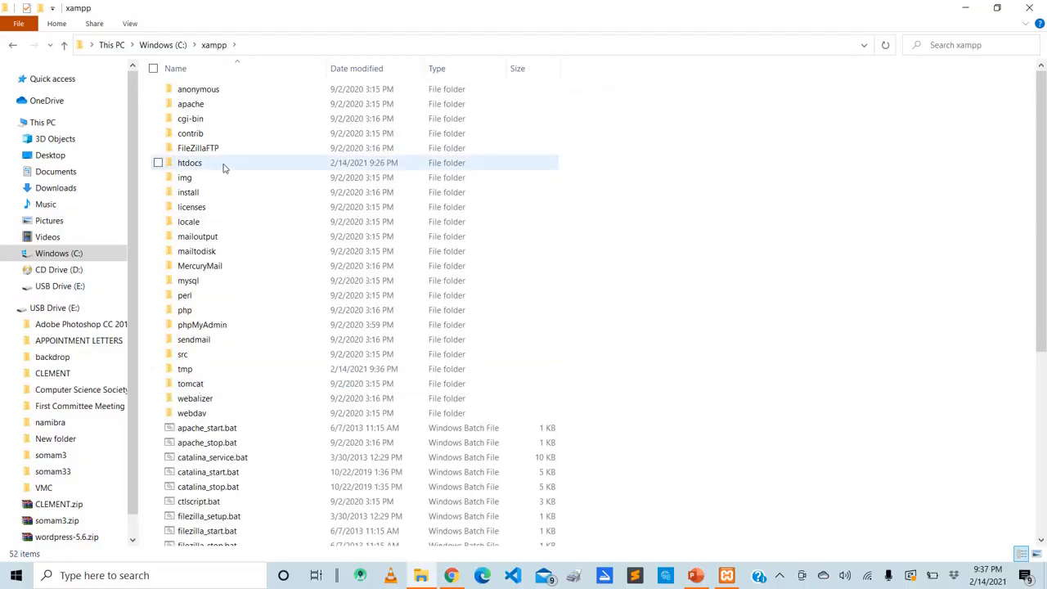
double_click(225, 167)
left_click(225, 168)
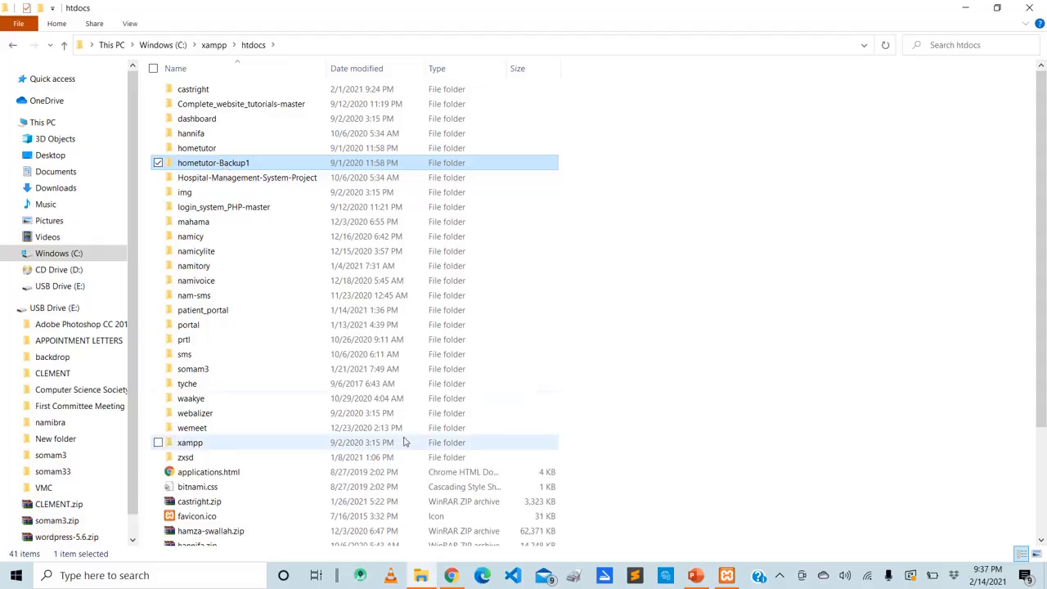
key("ctrl+v")
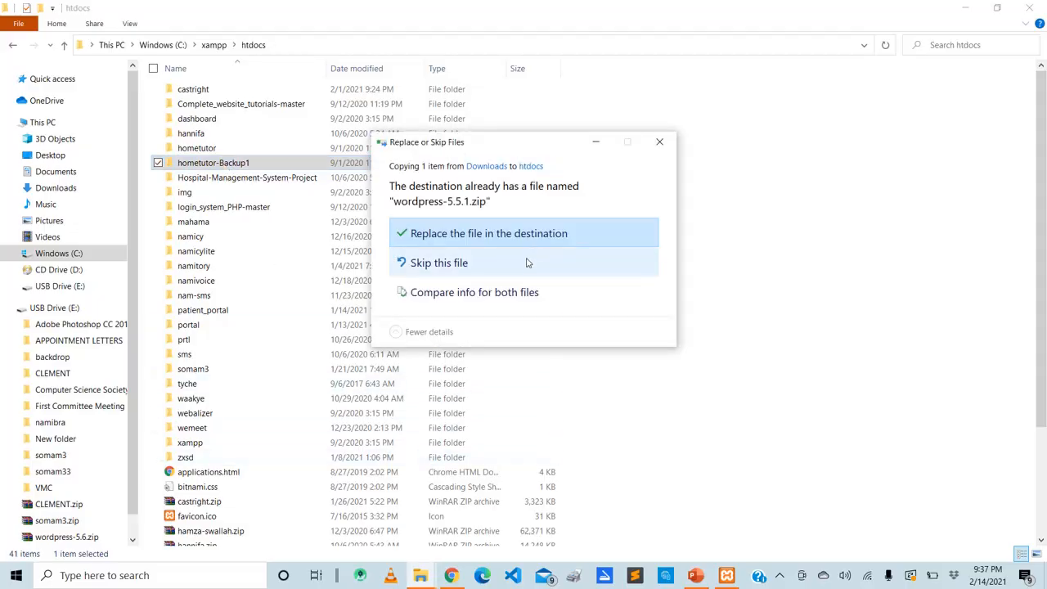
left_click(660, 142)
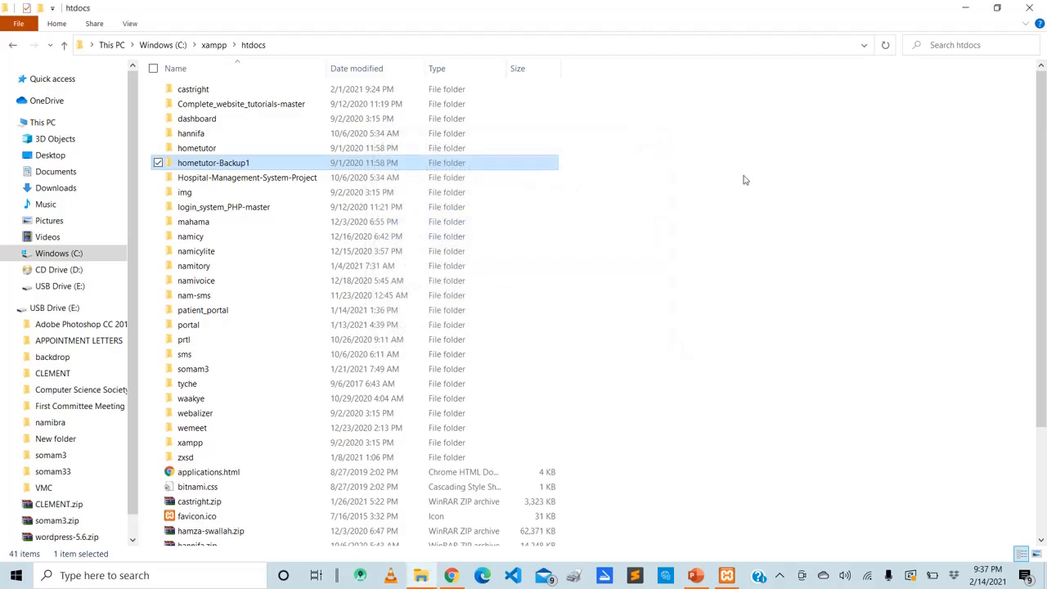
Extract wordpress-5.5.1.zip in htdocs to C:\xampp\htdocs\wordpress-5.5.1 with WinRAR's default extraction options
left_click(1042, 501)
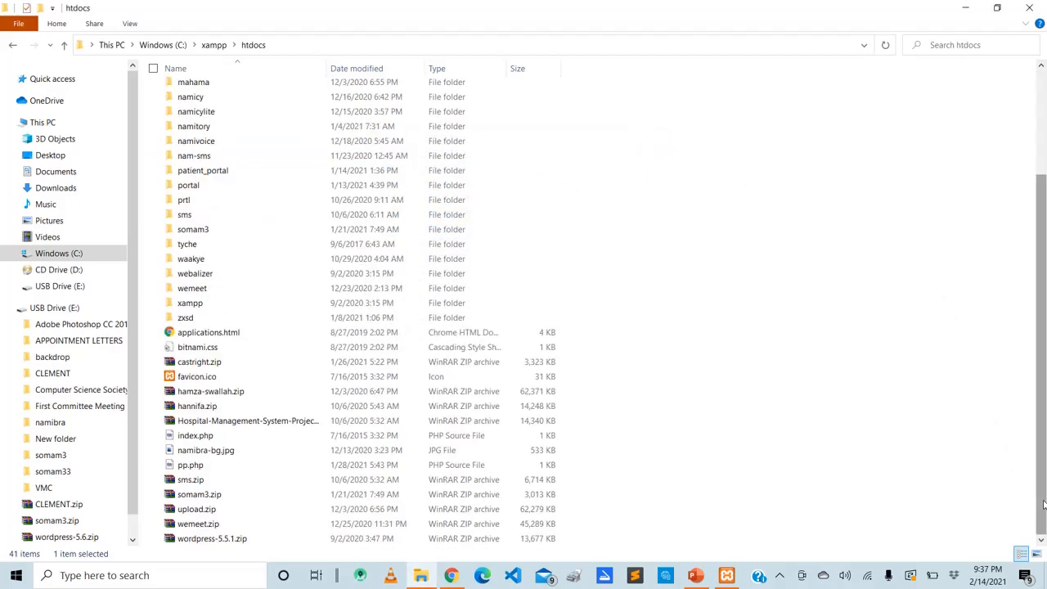
left_click(364, 541)
right_click(364, 542)
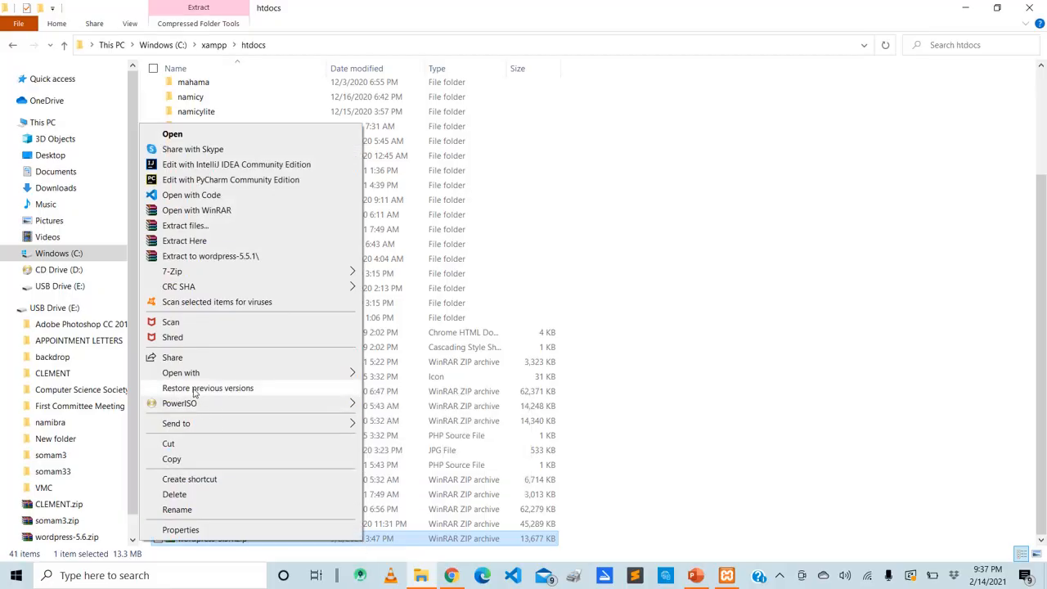
left_click(200, 228)
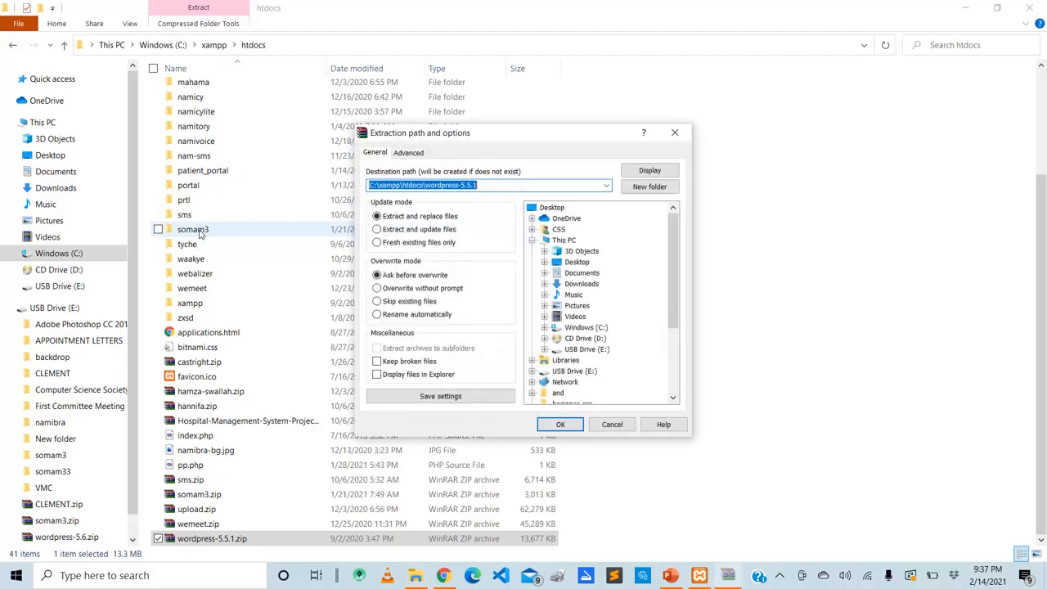
key("Return")
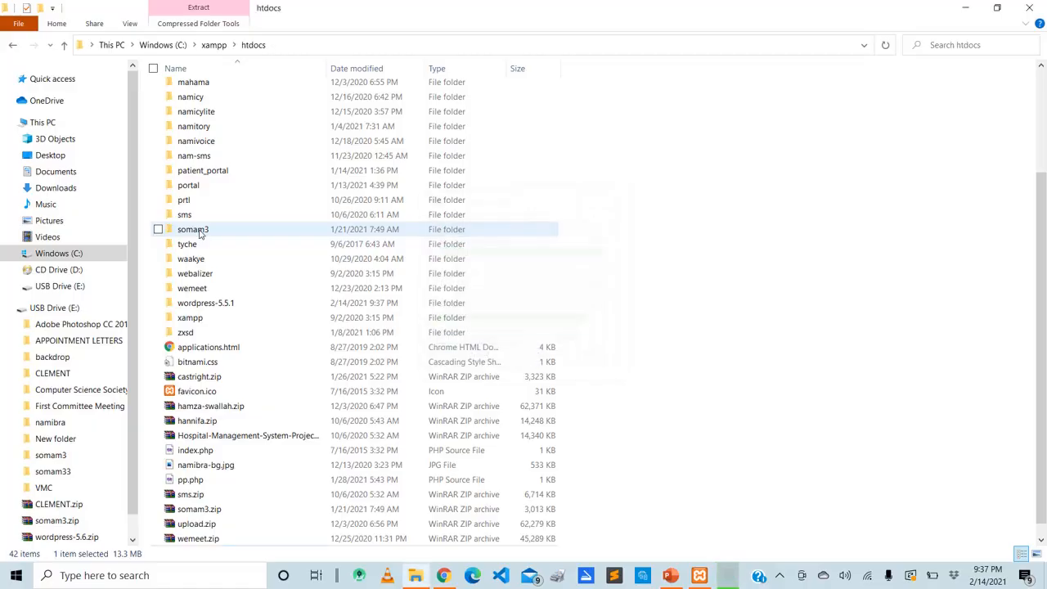
Check the contents of the wordpress folder inside the extracted wordpress-5.5.1 folder and rename that inner folder as posh-deco
double_click(180, 308)
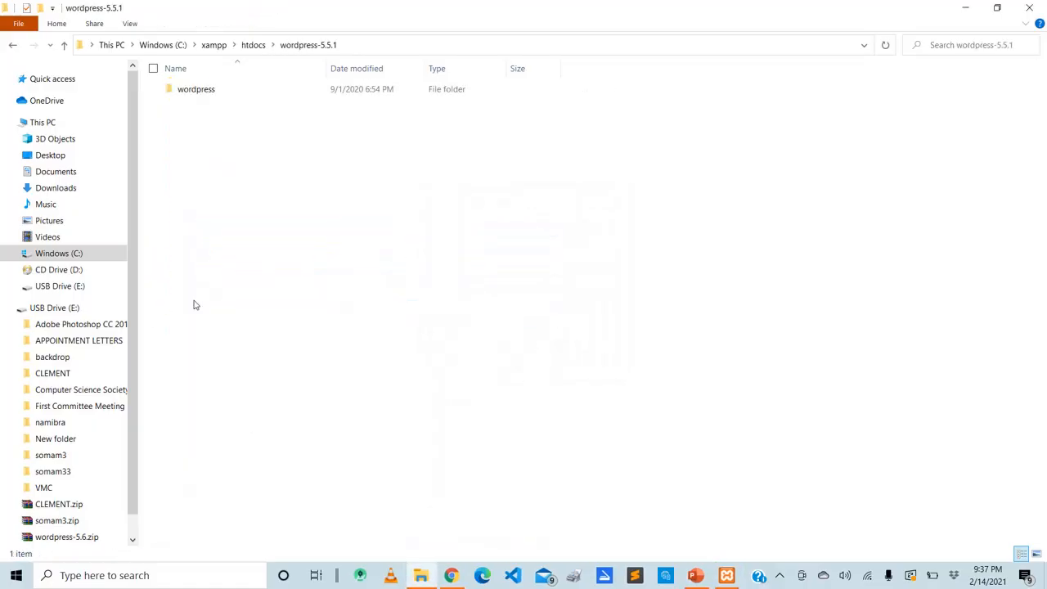
double_click(204, 92)
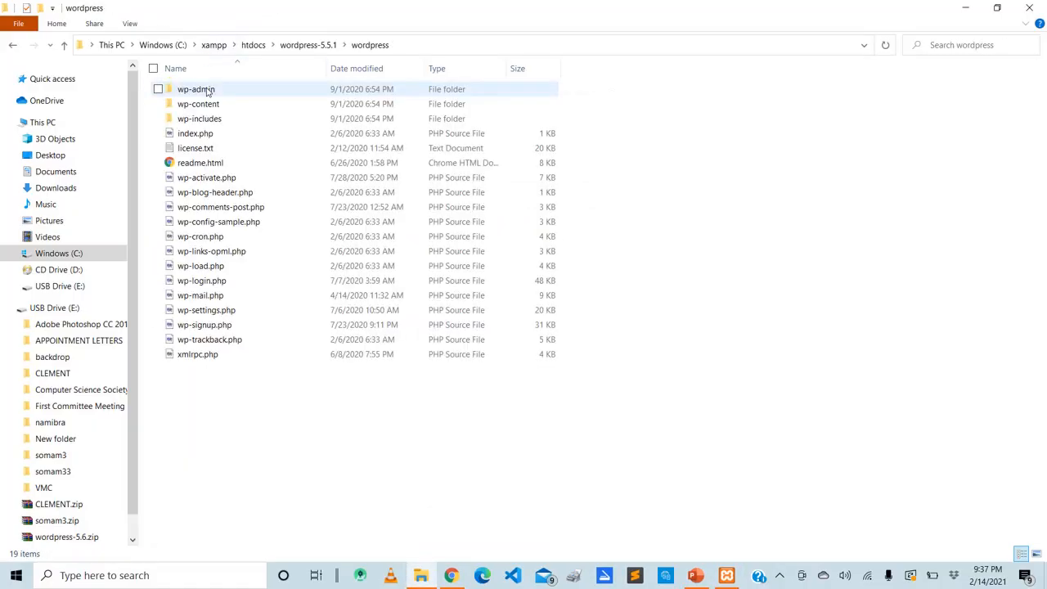
key("alt+Left")
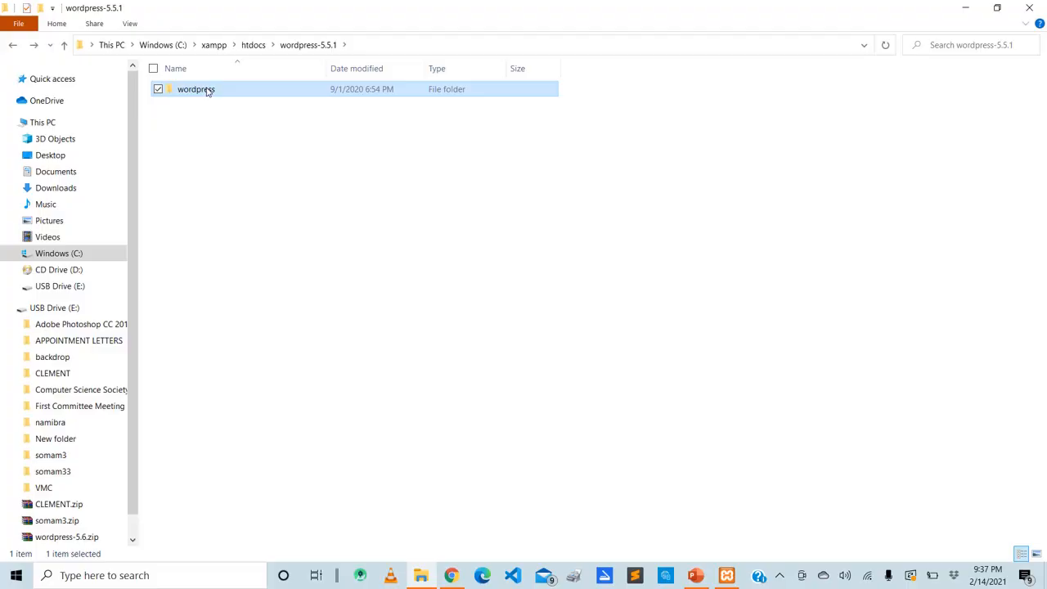
key("F2")
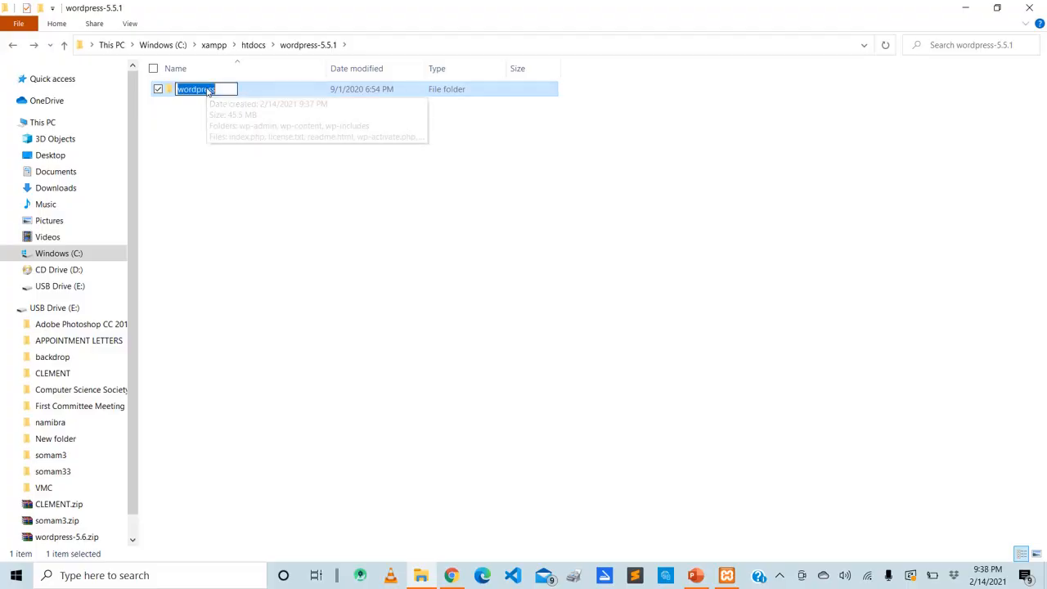
type("posh")
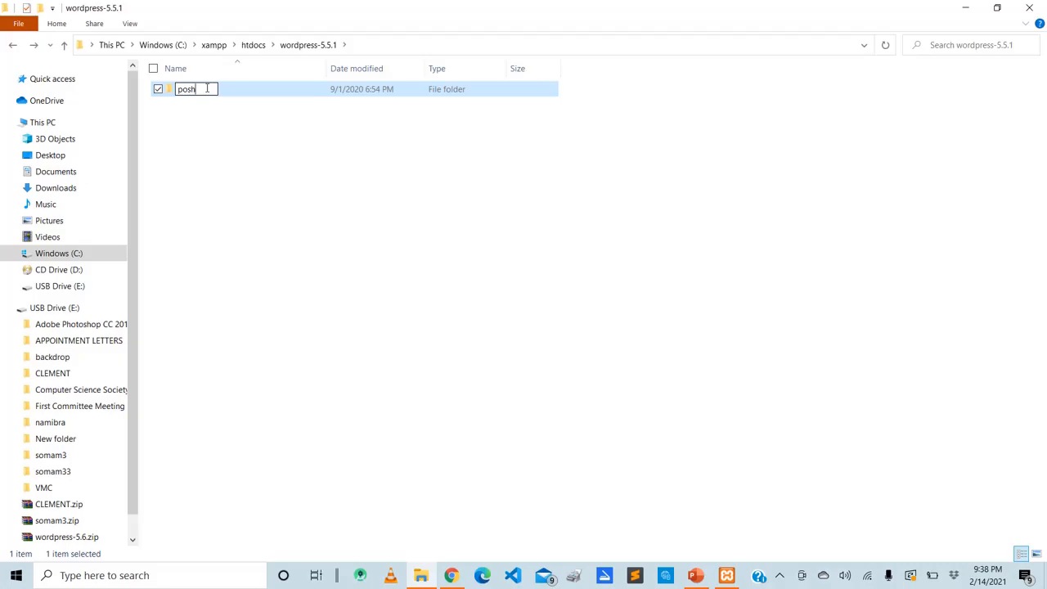
type("-deco")
key("Return")
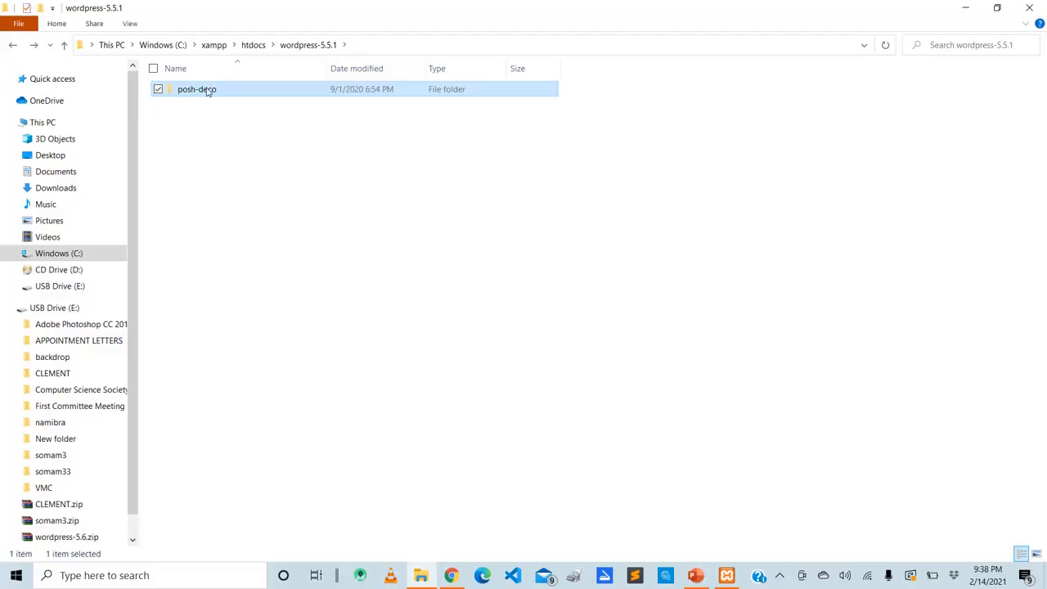
Move the posh-deco folder from wordpress-5.5.1 up into htdocs and open it there
key("alt+Up")
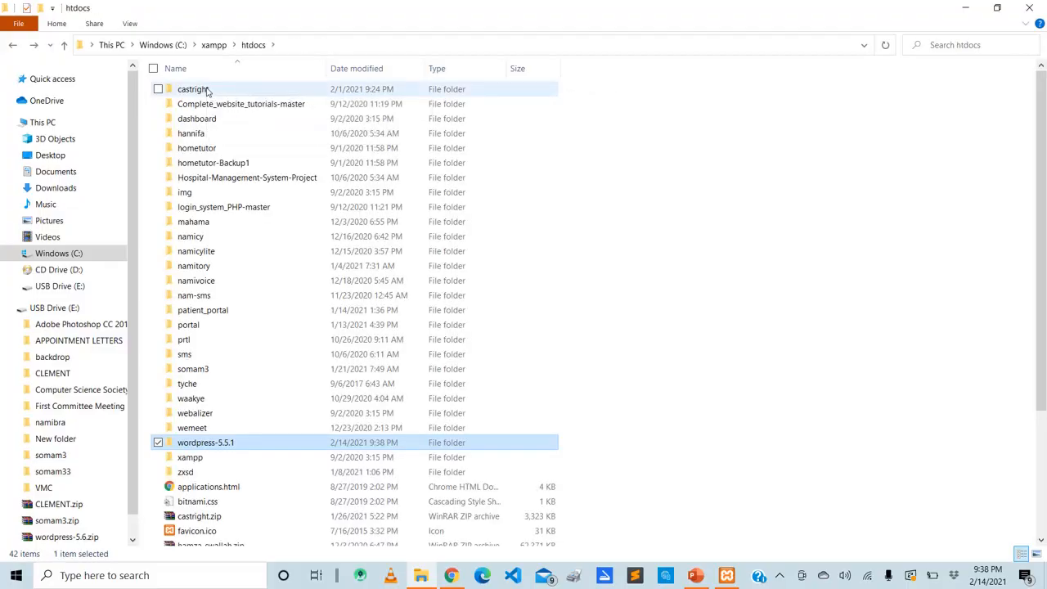
key("ctrl+v")
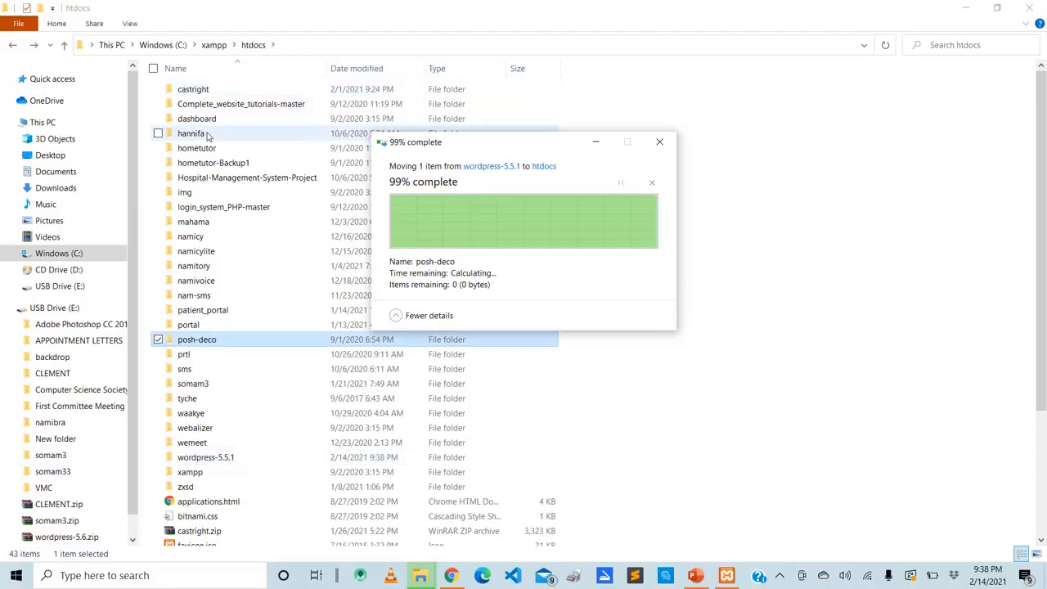
double_click(228, 344)
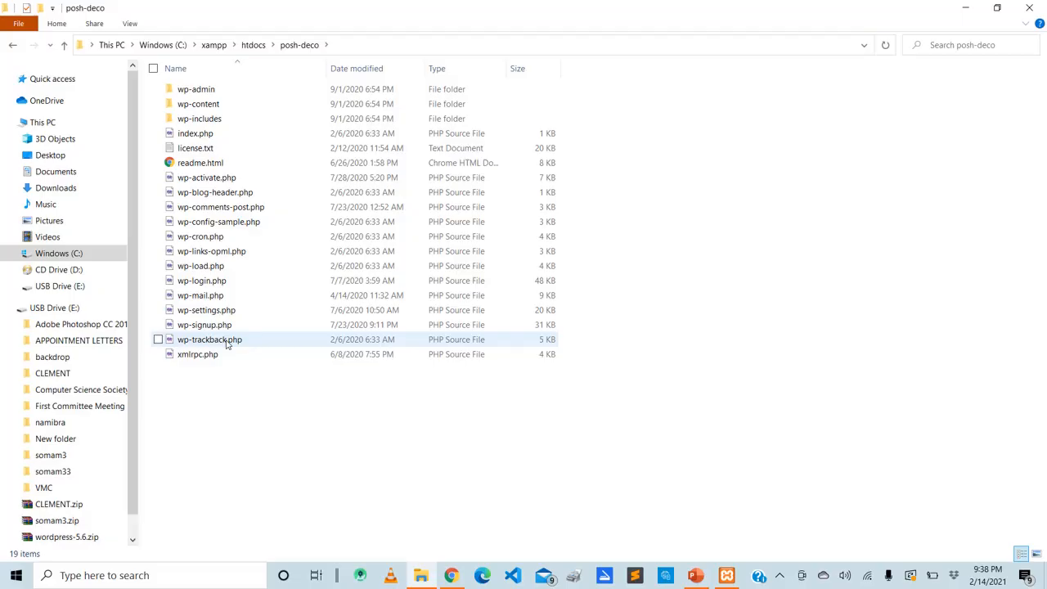
Switch to Chrome, open localhost/posh-deco in a new tab, and continue the WordPress setup in English (United States)
left_click(452, 576)
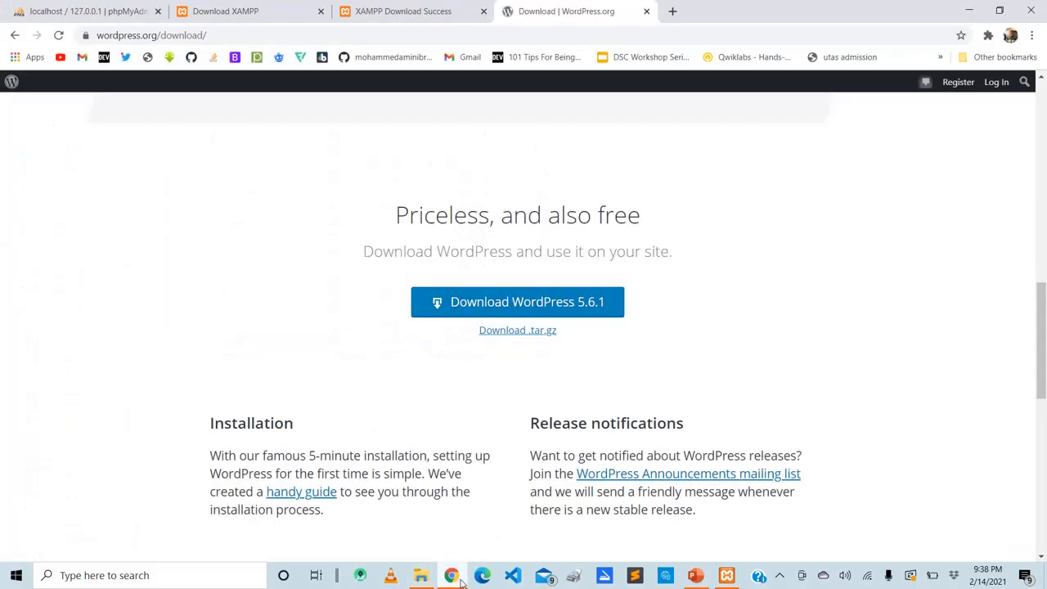
left_click(670, 11)
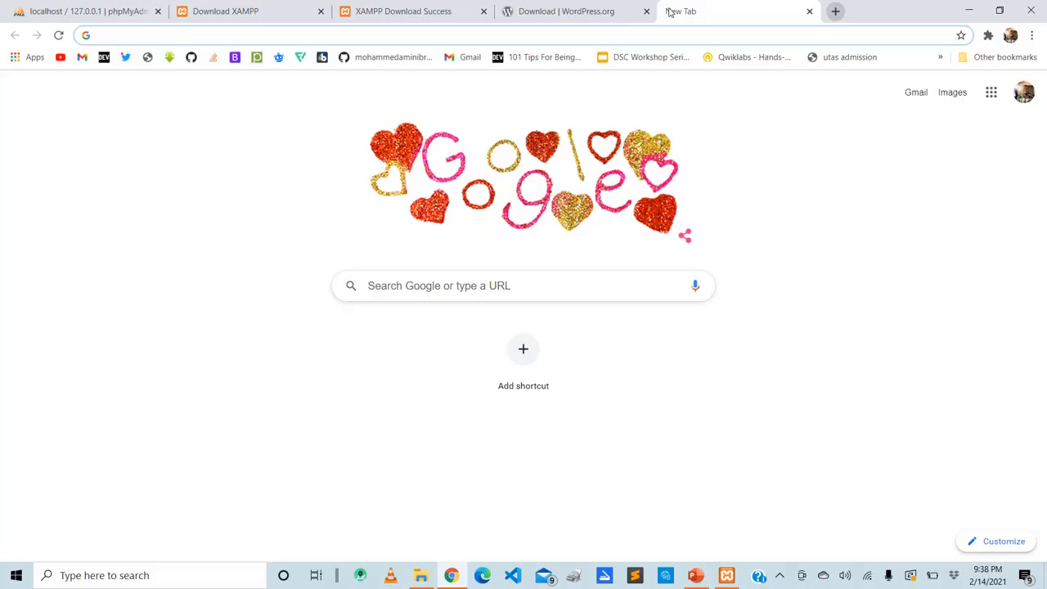
type("local")
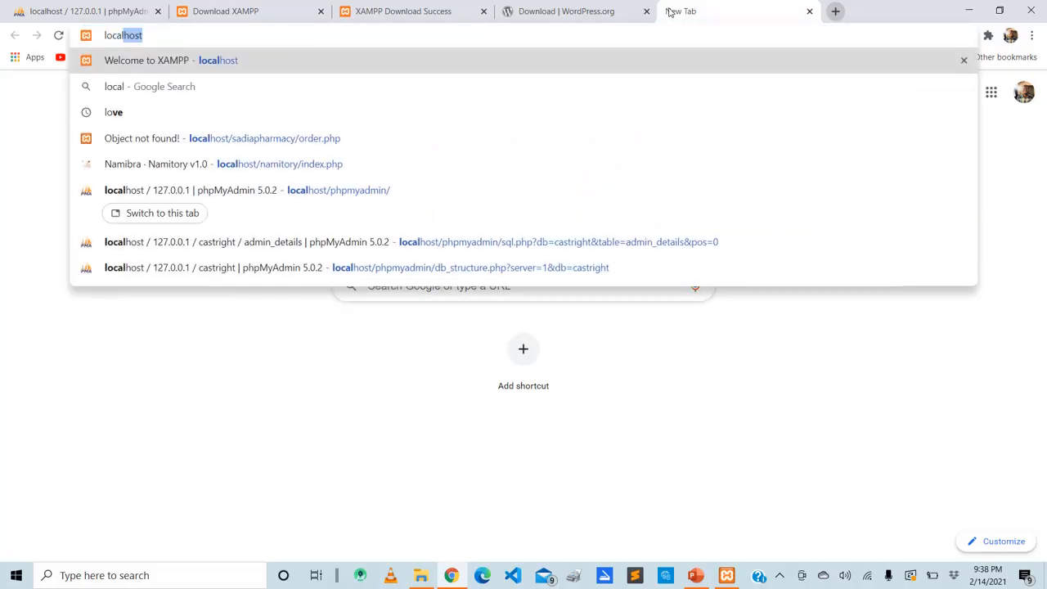
type("h")
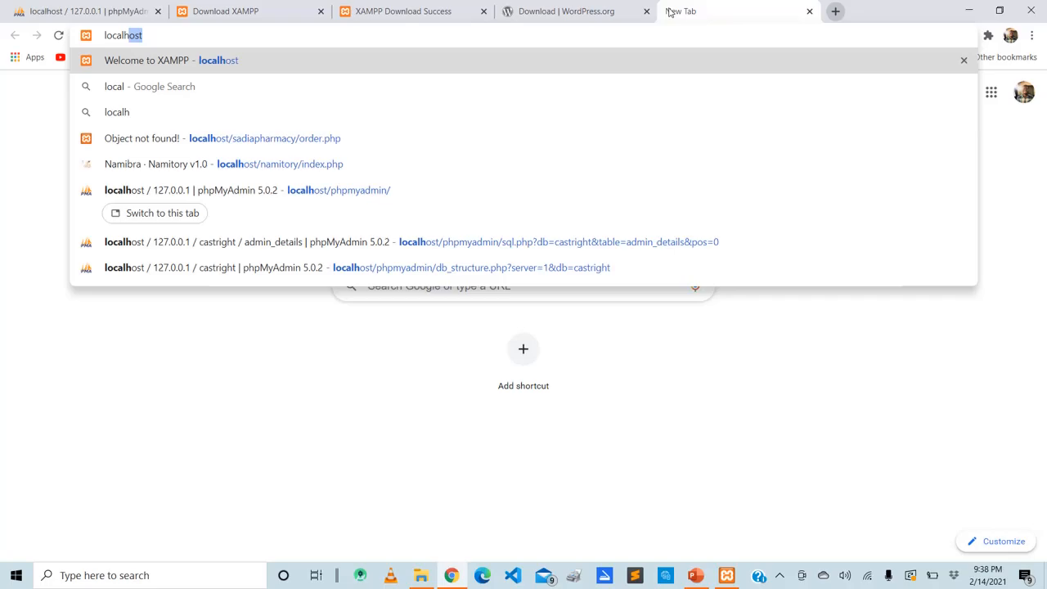
type("ost/")
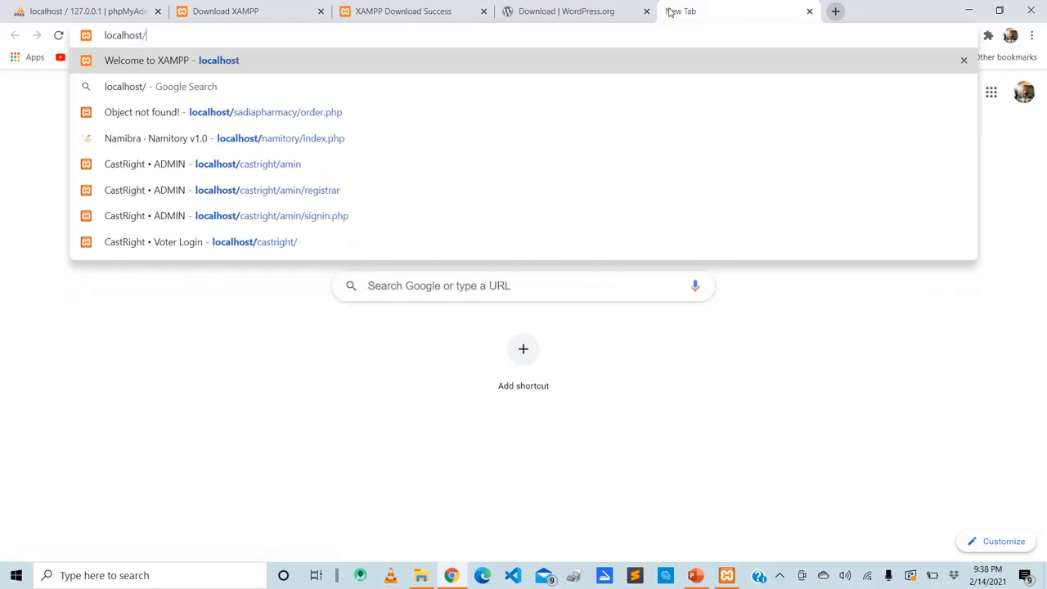
type("po")
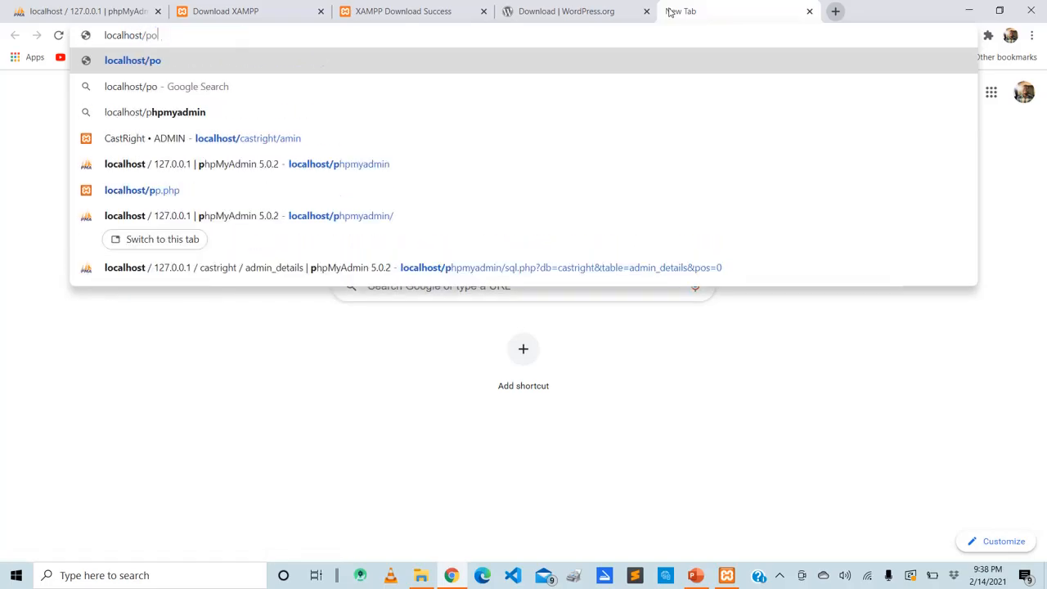
type("sh-deco")
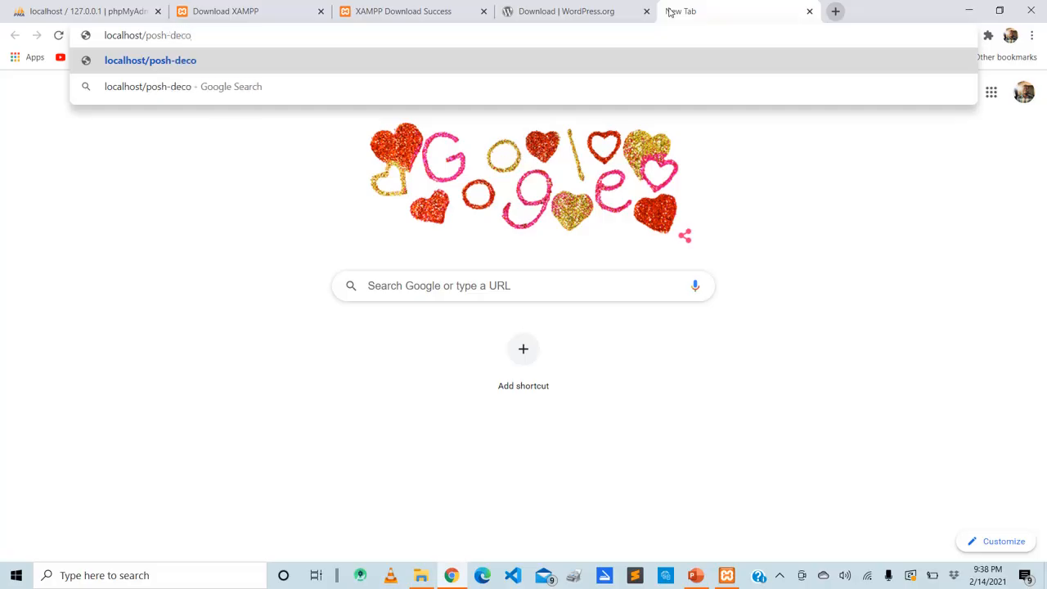
key("Return")
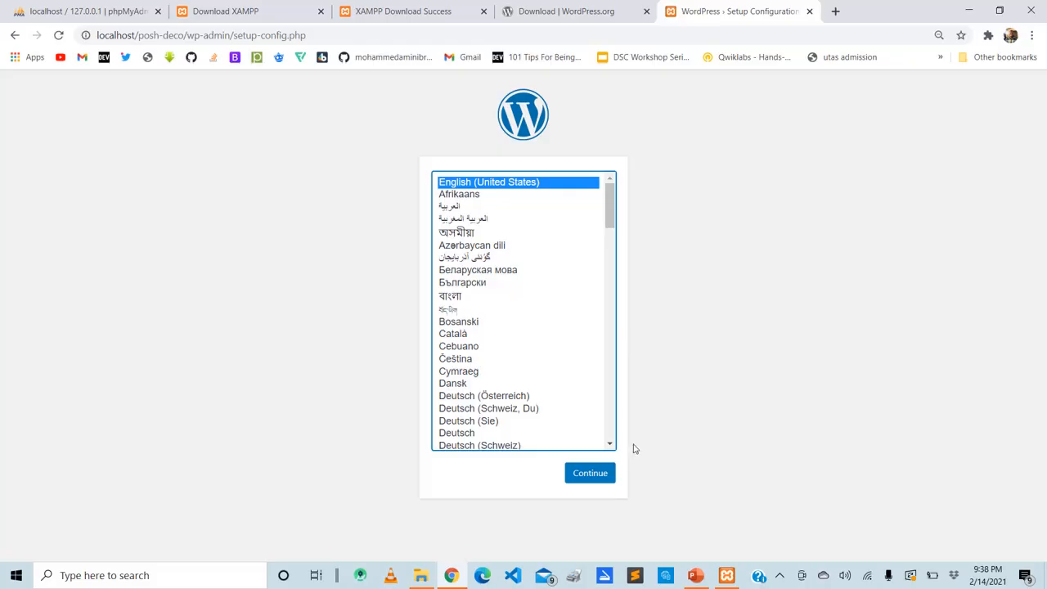
left_click(606, 474)
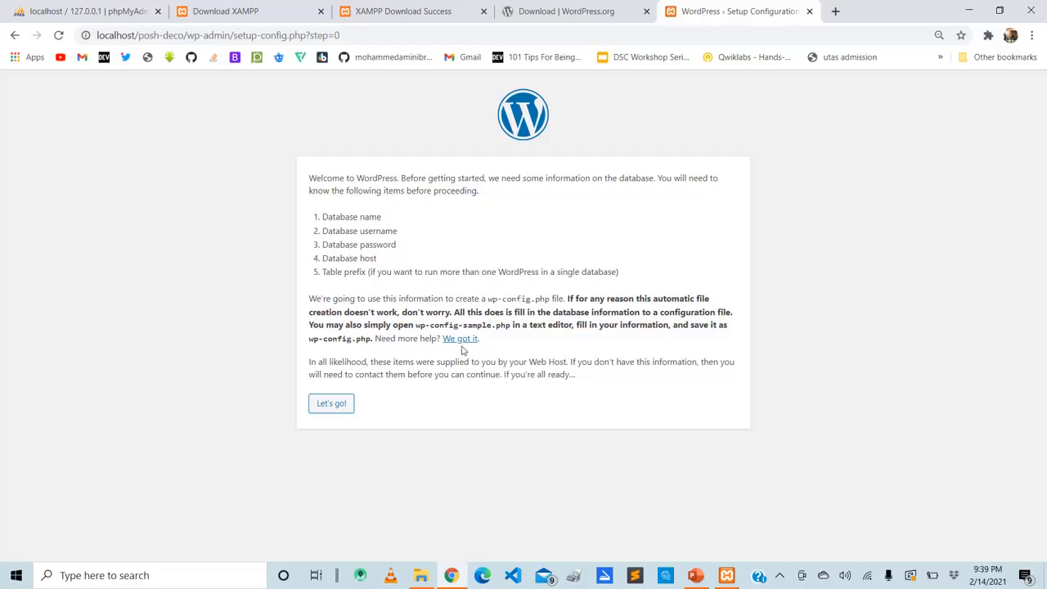
Switch to File Explorer and open wp-config-sample.php from the posh-deco folder in Visual Studio Code
left_click(421, 576)
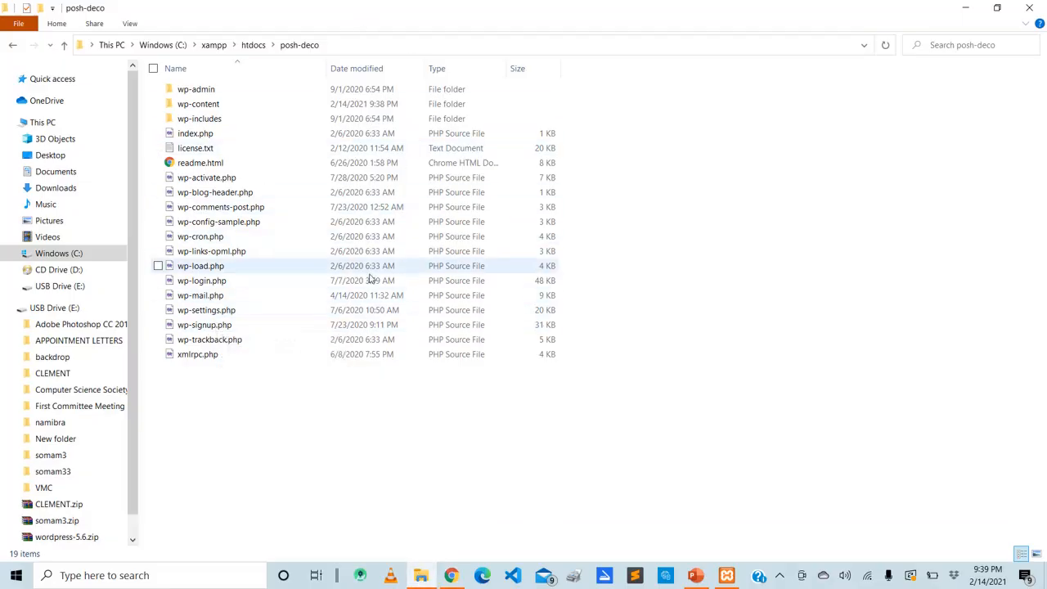
left_click(215, 229)
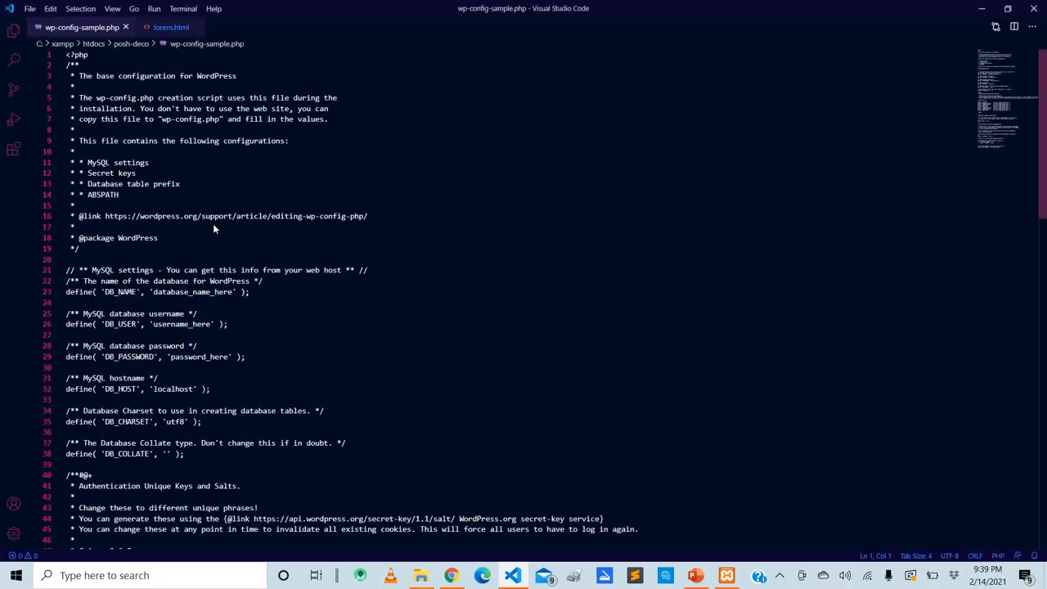
left_click(214, 226)
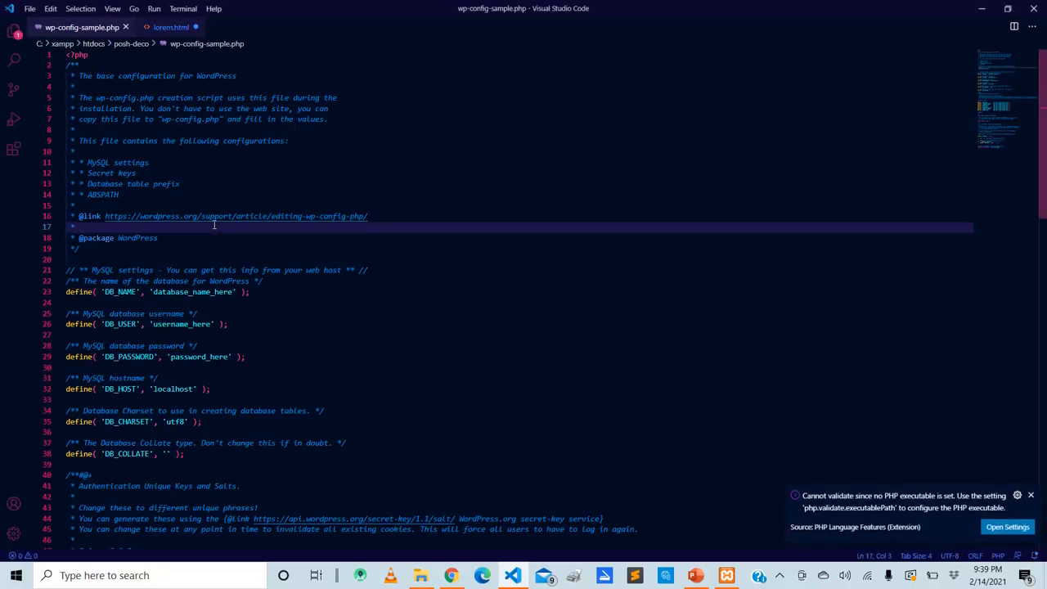
Enlarge the editor display and examine the MySQL settings in wp-config-sample.php, from the database name to the collation
key("ctrl+equal")
key("ctrl+equal")
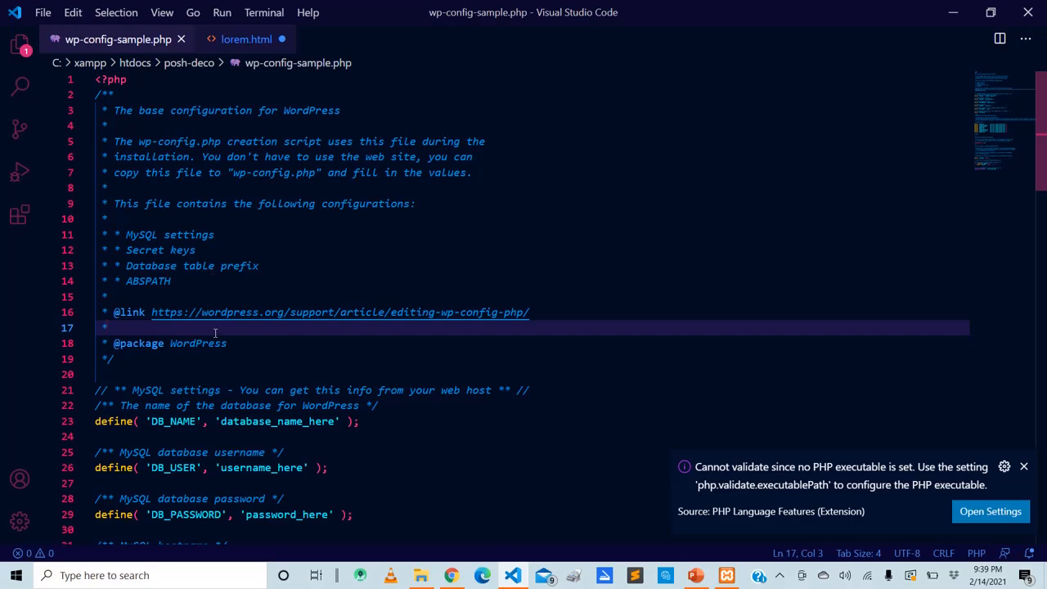
key("Down")
key("Down")
key("Down")
key("Down")
key("Down")
key("Down")
key("Down")
key("Down")
key("Down")
key("Down")
key("Down")
key("Down")
key("Down")
key("Down")
key("Down")
key("Down")
key("Down")
key("Down")
key("Down")
key("Down")
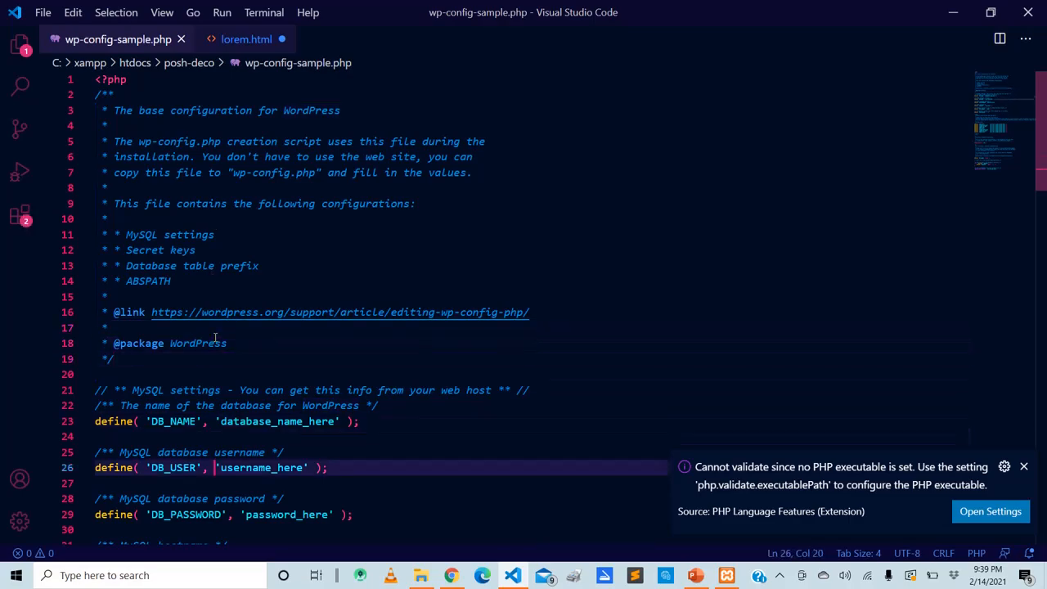
left_click(214, 524)
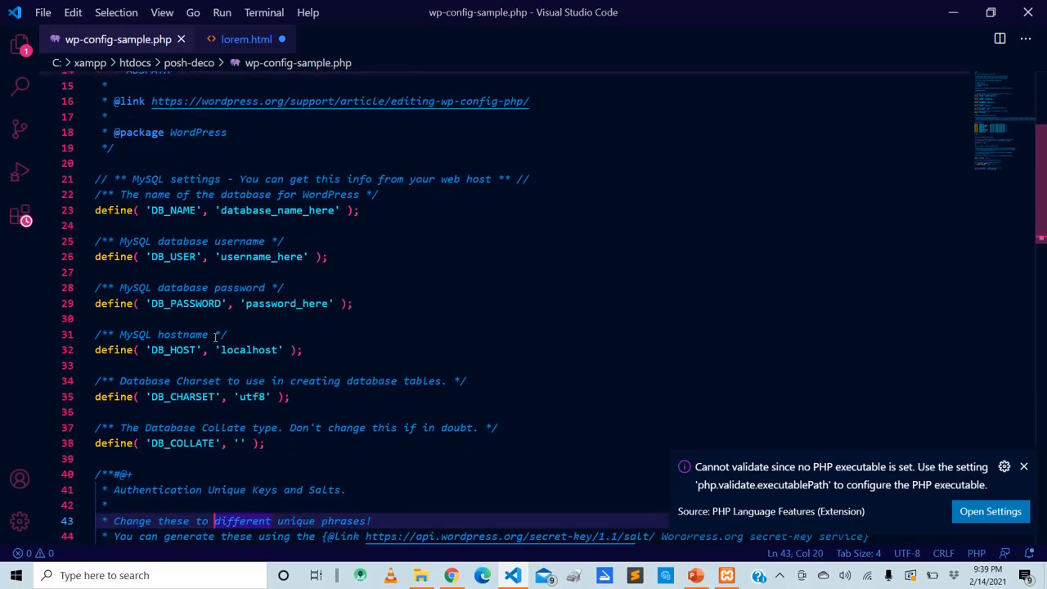
Replace the DB_NAME placeholder on line 23 of wp-config-sample.php with posh-decobd
left_click(337, 211)
key("BackSpace")
key("BackSpace")
key("BackSpace")
key("BackSpace")
key("BackSpace")
key("BackSpace")
key("BackSpace")
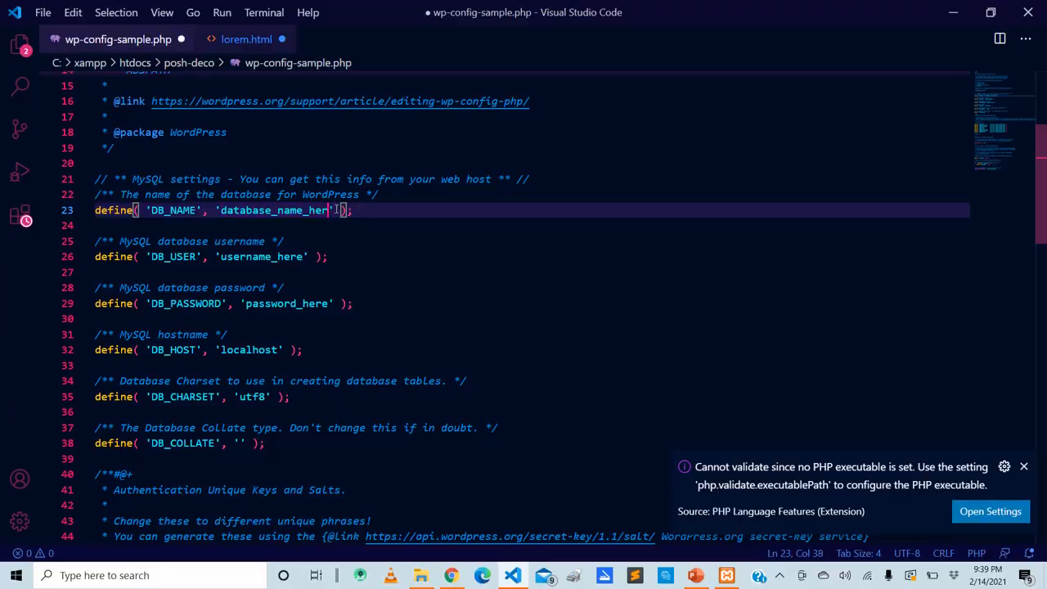
key("BackSpace")
key("BackSpace")
key("BackSpace")
key("BackSpace")
key("BackSpace")
key("BackSpace")
key("BackSpace")
key("BackSpace")
key("BackSpace")
key("BackSpace")
key("BackSpace")
type("pos")
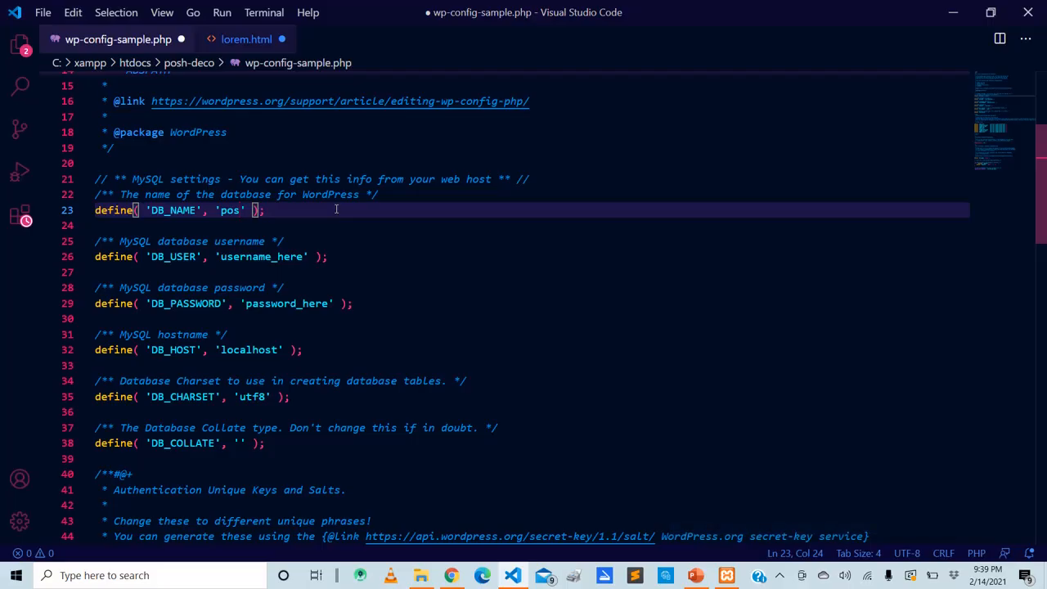
type("h-decobd")
Replace the DB_USER placeholder in the MySQL settings with root
double_click(305, 257)
key("BackSpace")
key("BackSpace")
key("BackSpace")
key("BackSpace")
key("BackSpace")
key("BackSpace")
key("BackSpace")
key("BackSpace")
key("BackSpace")
key("BackSpace")
key("BackSpace")
key("BackSpace")
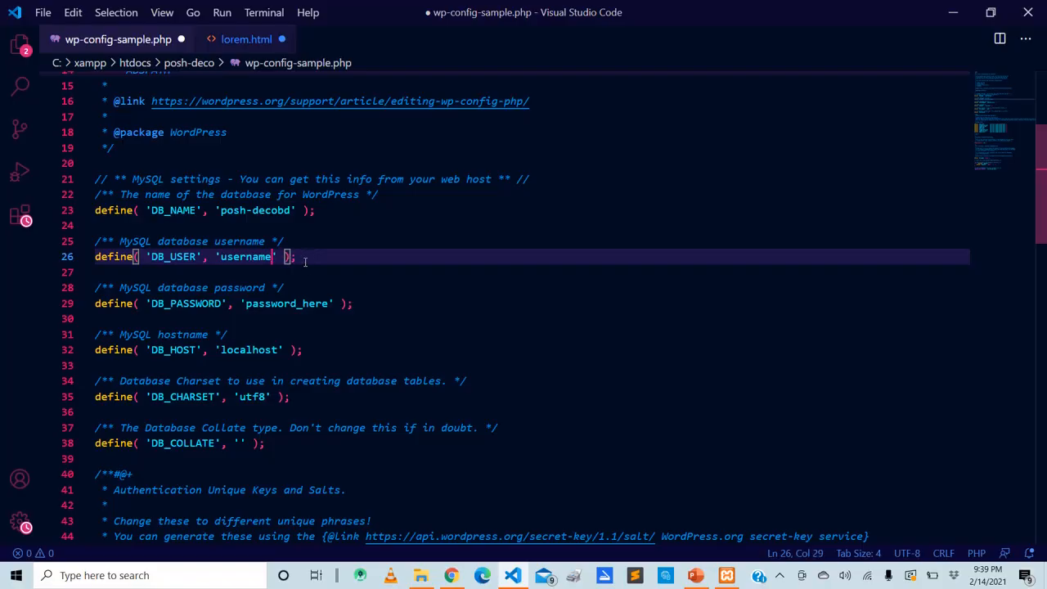
key("BackSpace")
type("root")
Delete the DB_PASSWORD placeholder, leaving an empty string between the quotes
left_click(332, 303)
key("BackSpace")
type("'")
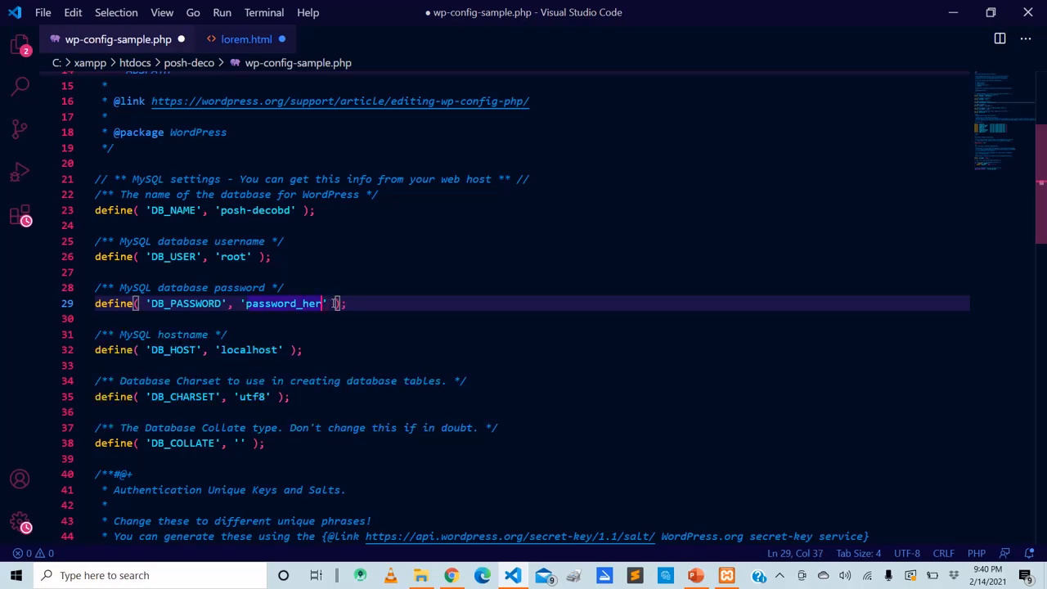
key("BackSpace")
key("BackSpace")
key("BackSpace")
key("BackSpace")
key("BackSpace")
key("BackSpace")
key("BackSpace")
key("BackSpace")
key("BackSpace")
key("BackSpace")
key("BackSpace")
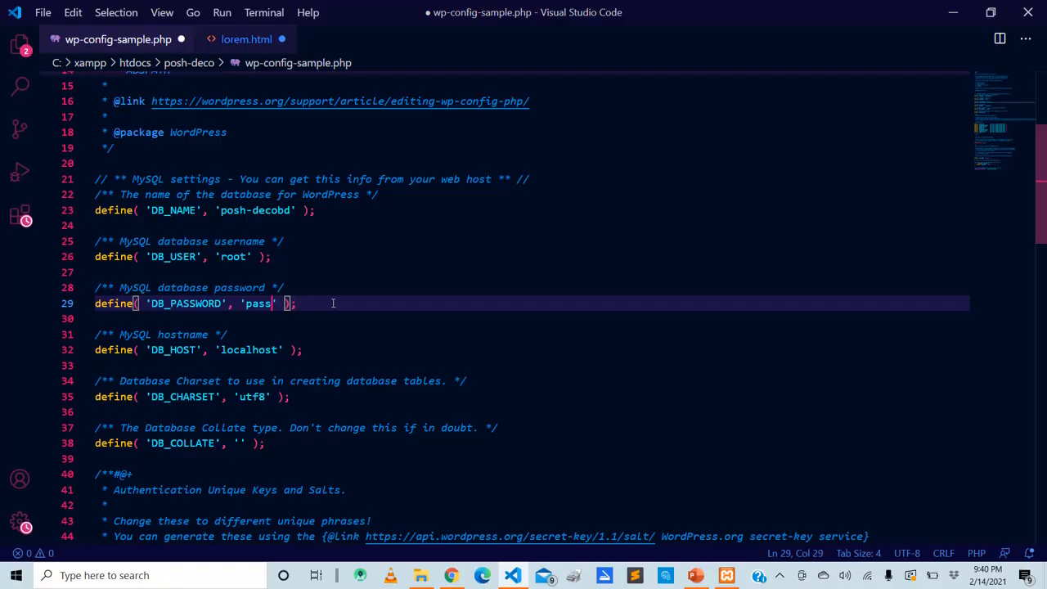
key("BackSpace")
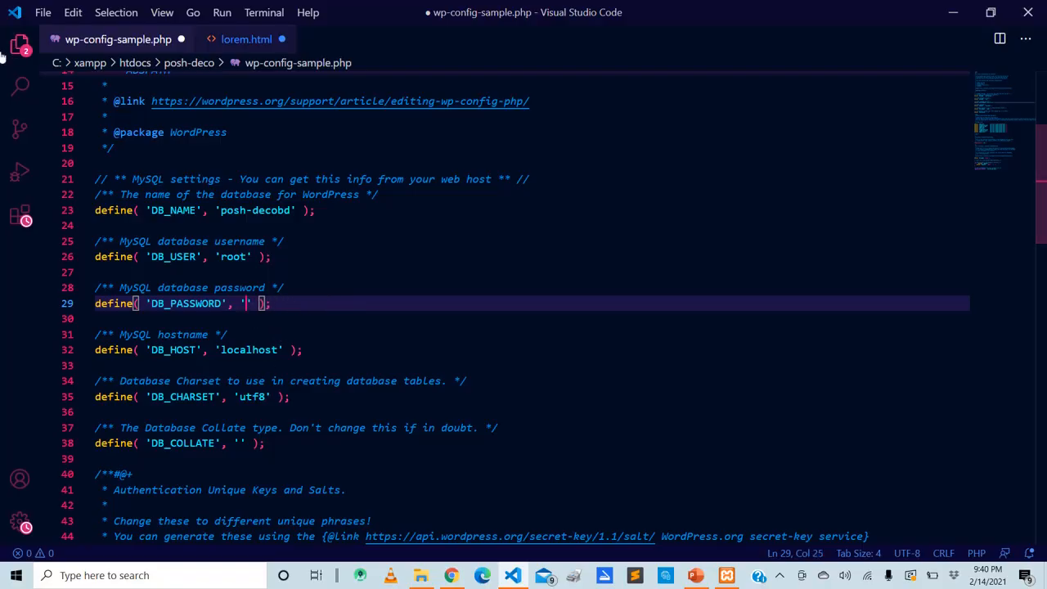
Save the edited file under the new name wp-config.php in the posh-deco folder and close the editor
left_click(43, 11)
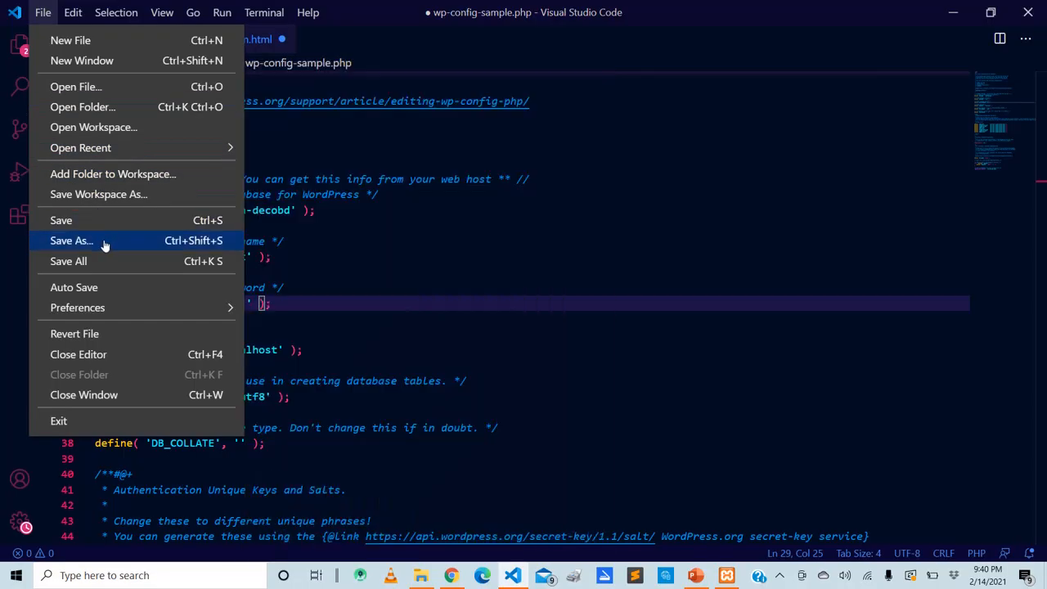
left_click(103, 242)
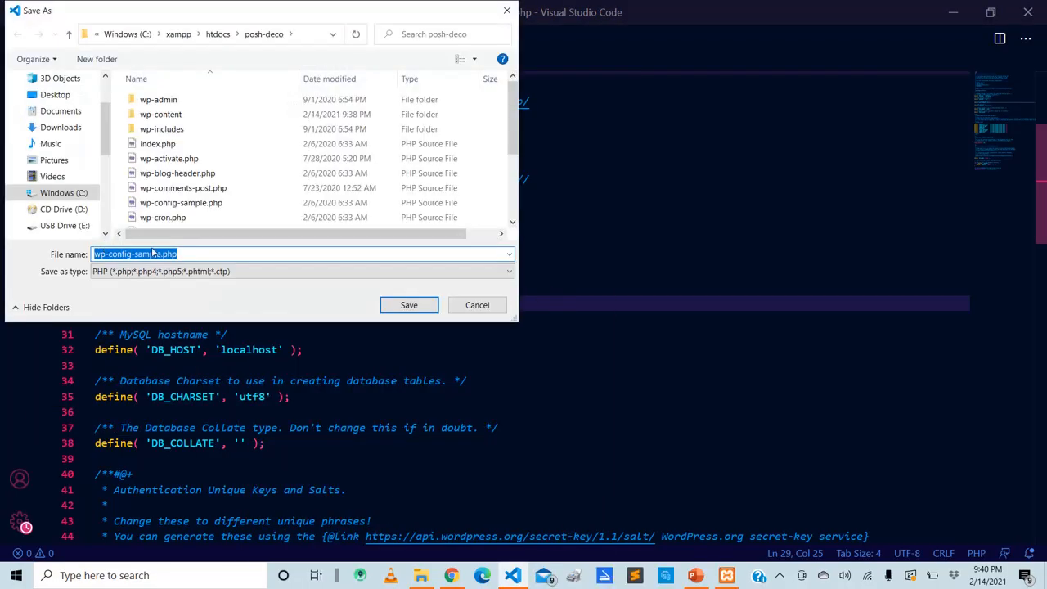
key("Home")
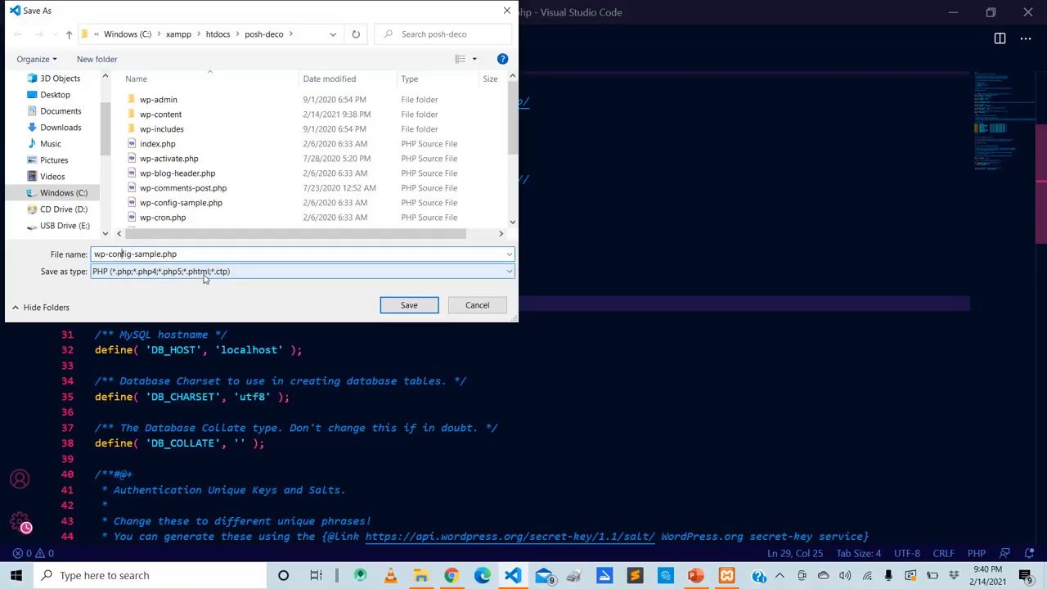
key("Right")
key("Right")
key("Right")
key("Right")
key("BackSpace")
key("BackSpace")
key("BackSpace")
key("BackSpace")
key("BackSpace")
key("BackSpace")
key("BackSpace")
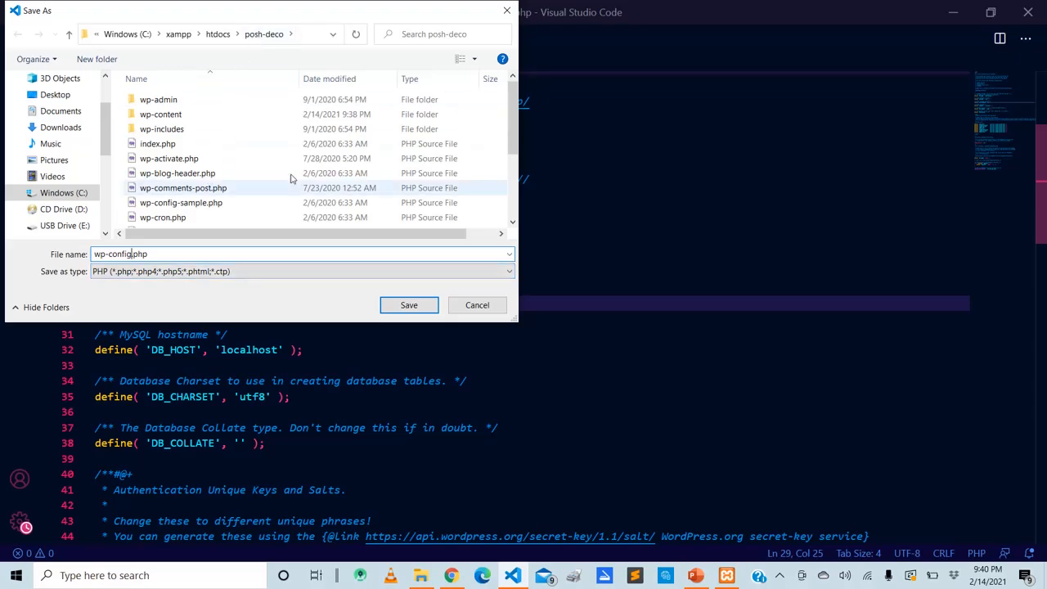
left_click(401, 305)
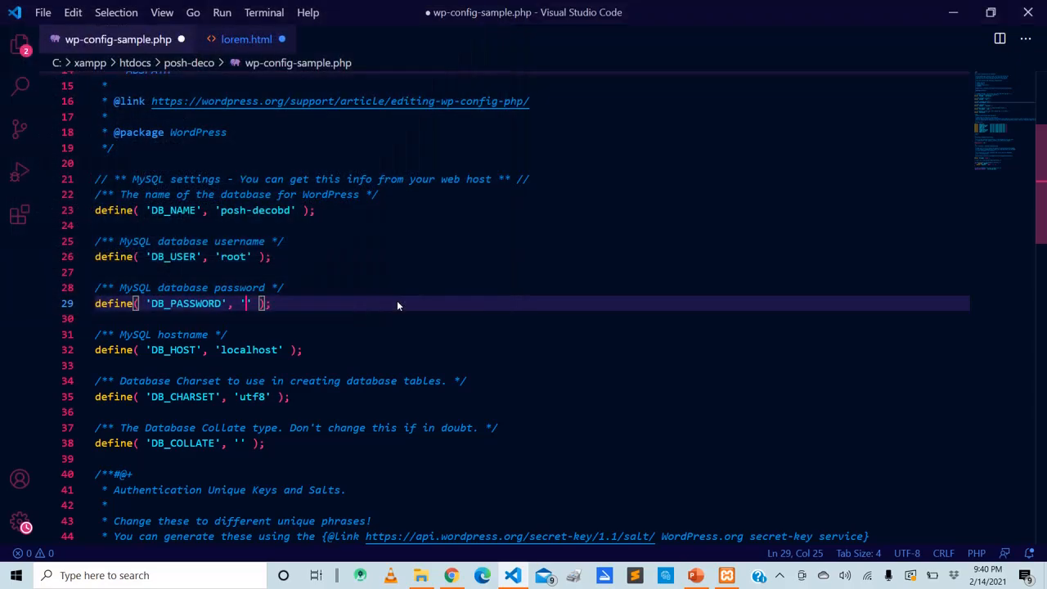
left_click(1027, 12)
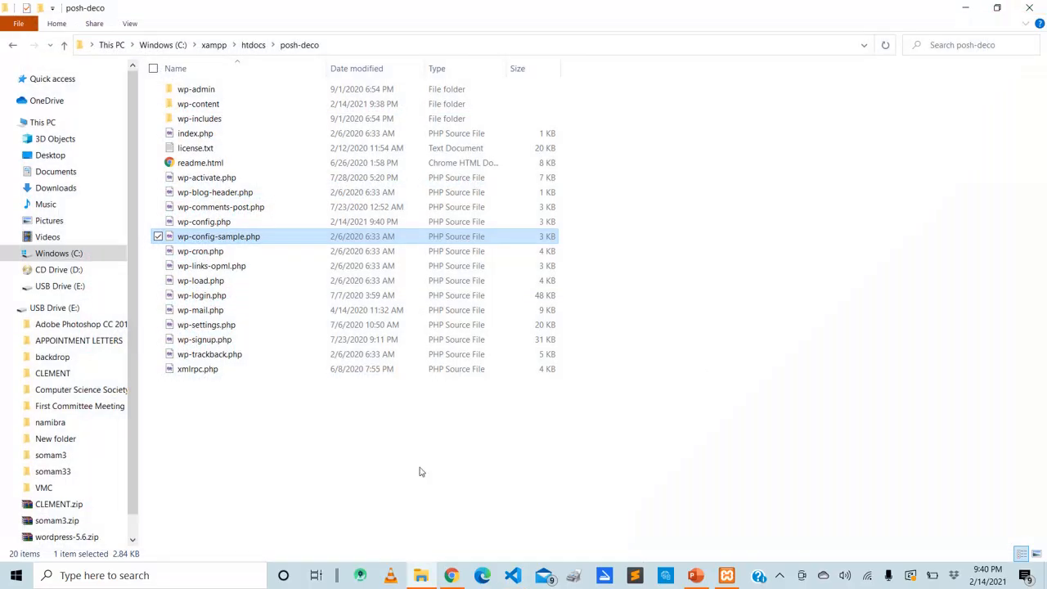
Switch to Chrome, load localhost in a new tab, and open phpMyAdmin from the XAMPP dashboard
left_click(449, 576)
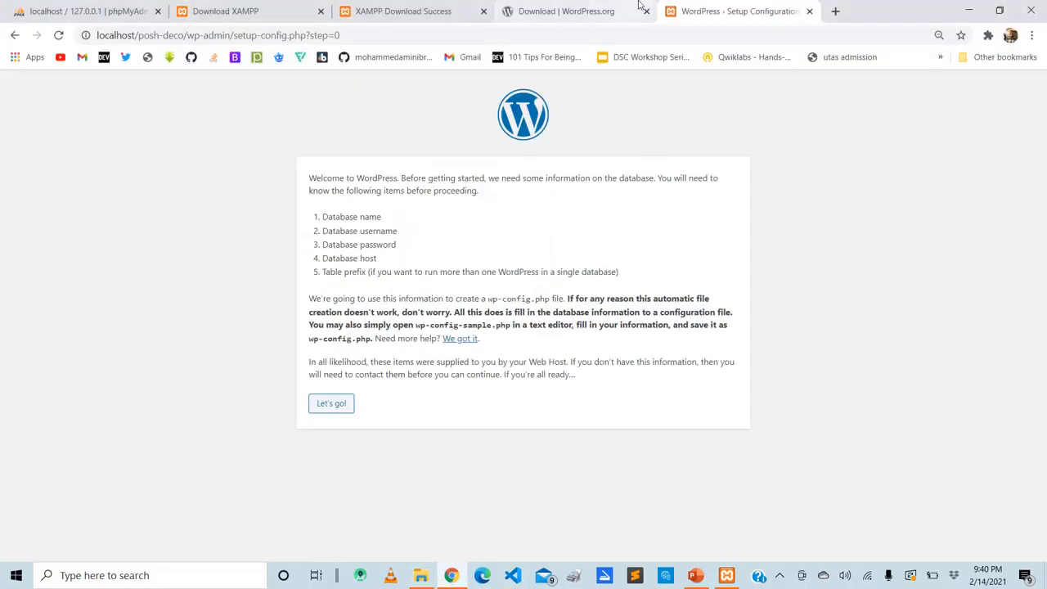
left_click(836, 11)
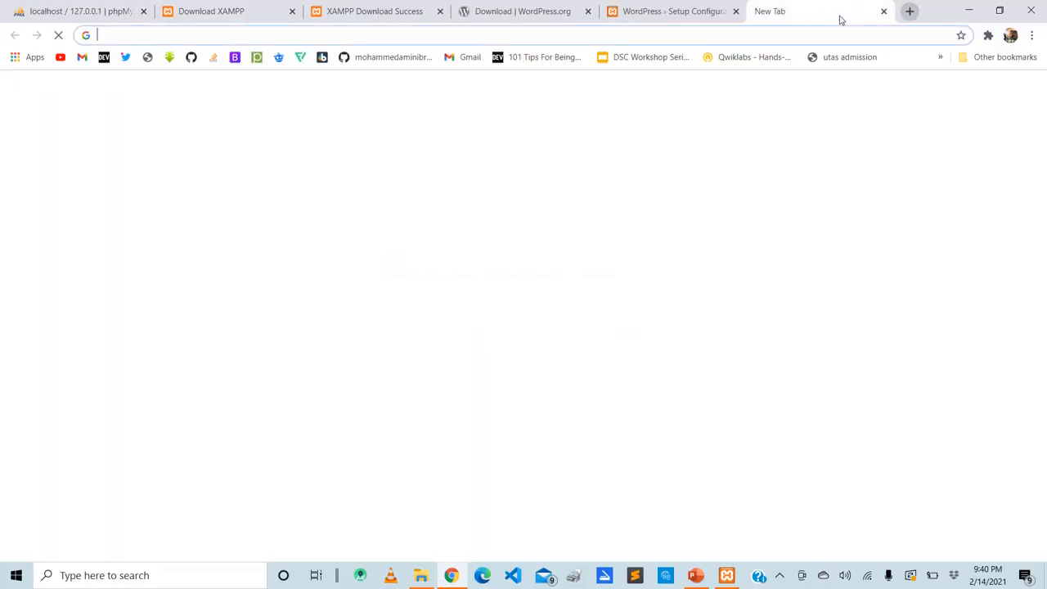
type("localhost")
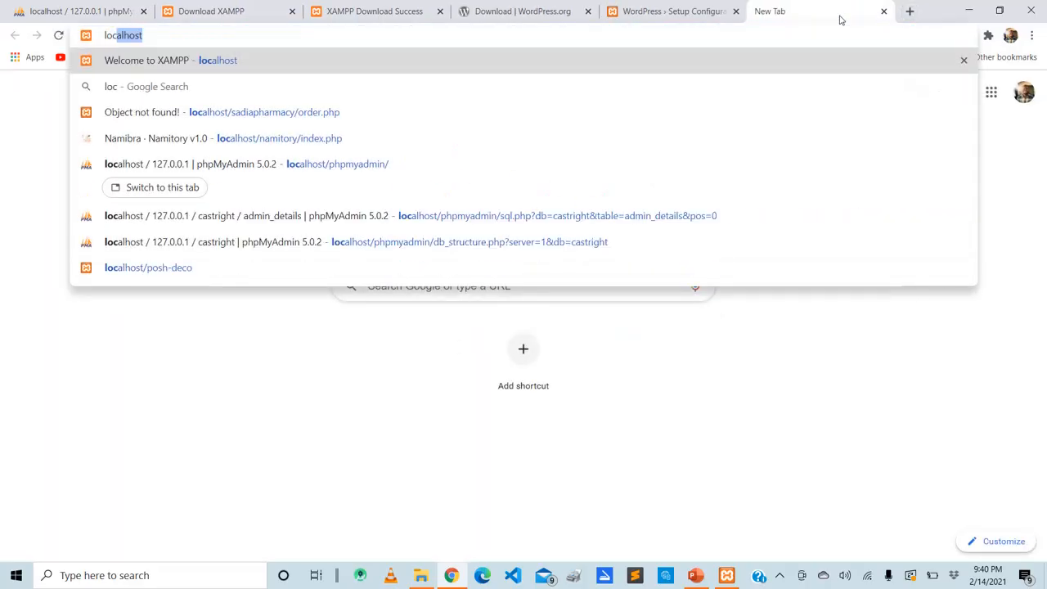
key("Return")
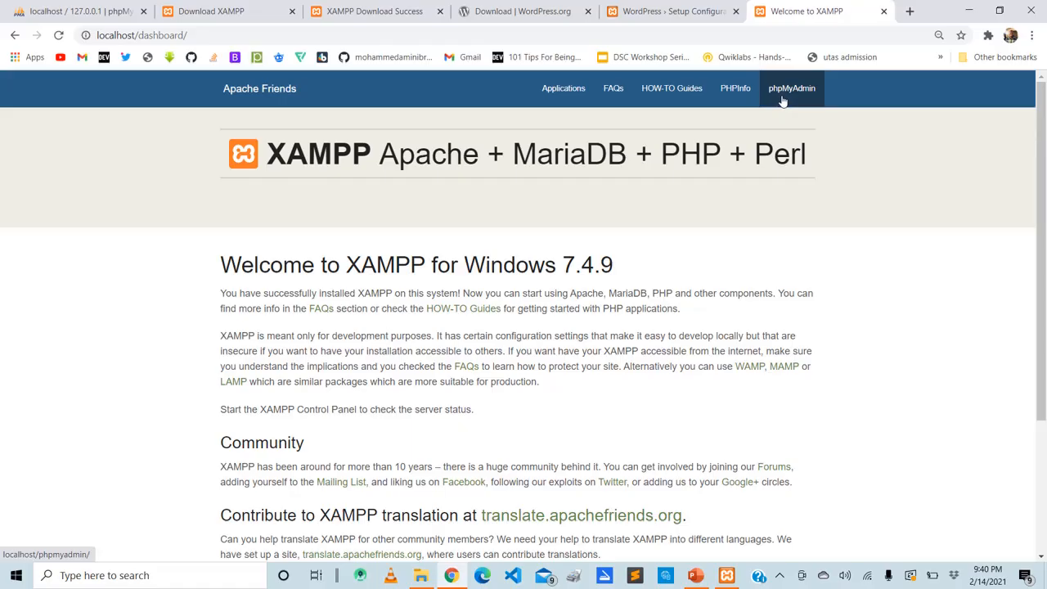
left_click(783, 102)
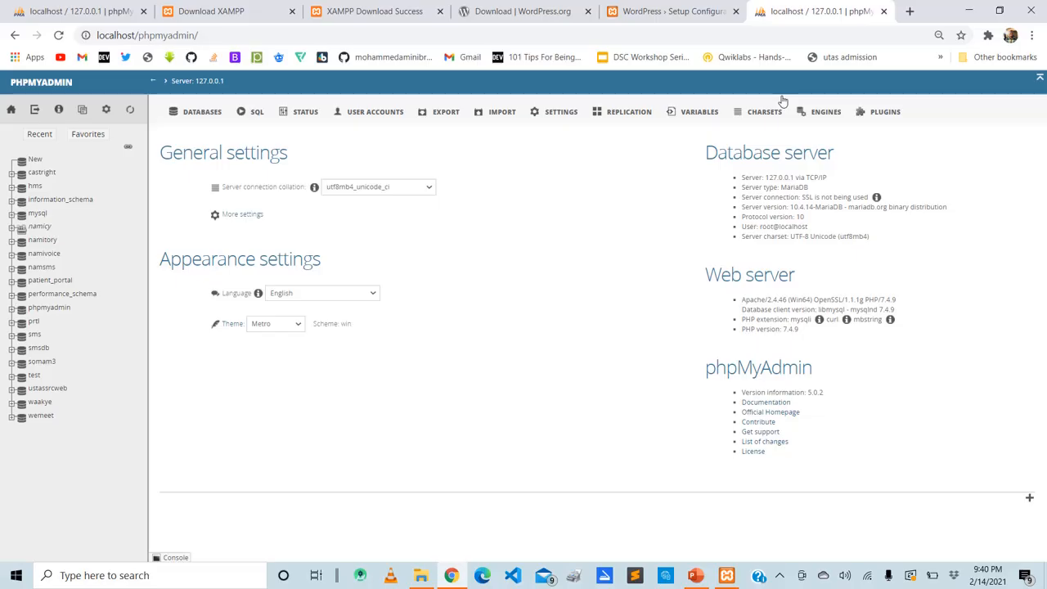
Create a new database named posh-decodb in phpMyAdmin with the collation selection set to the generic Collation entry
left_click(36, 166)
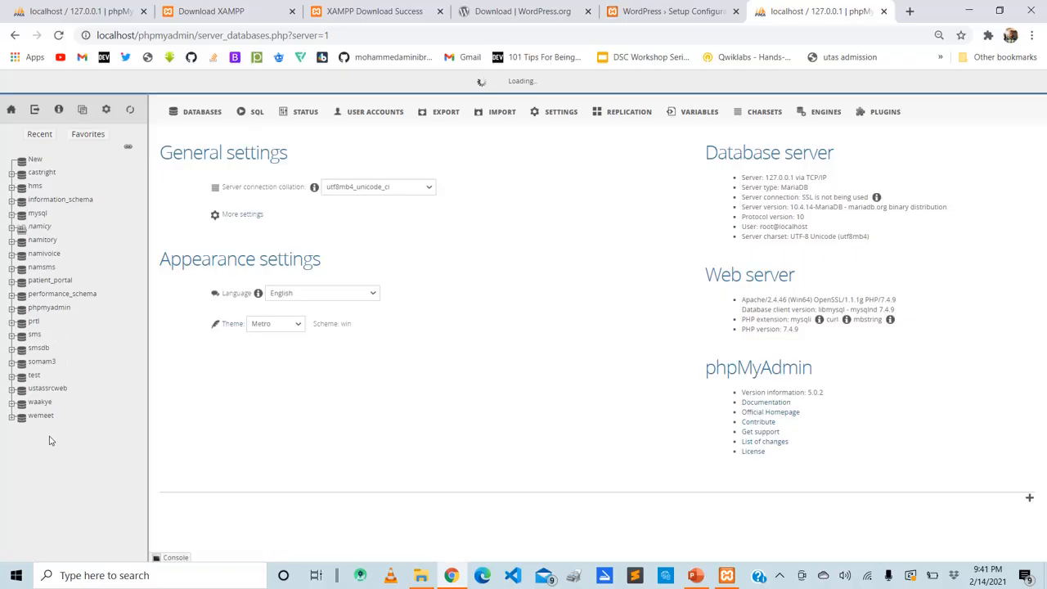
left_click_drag(49, 441, 102, 298)
left_click(231, 202)
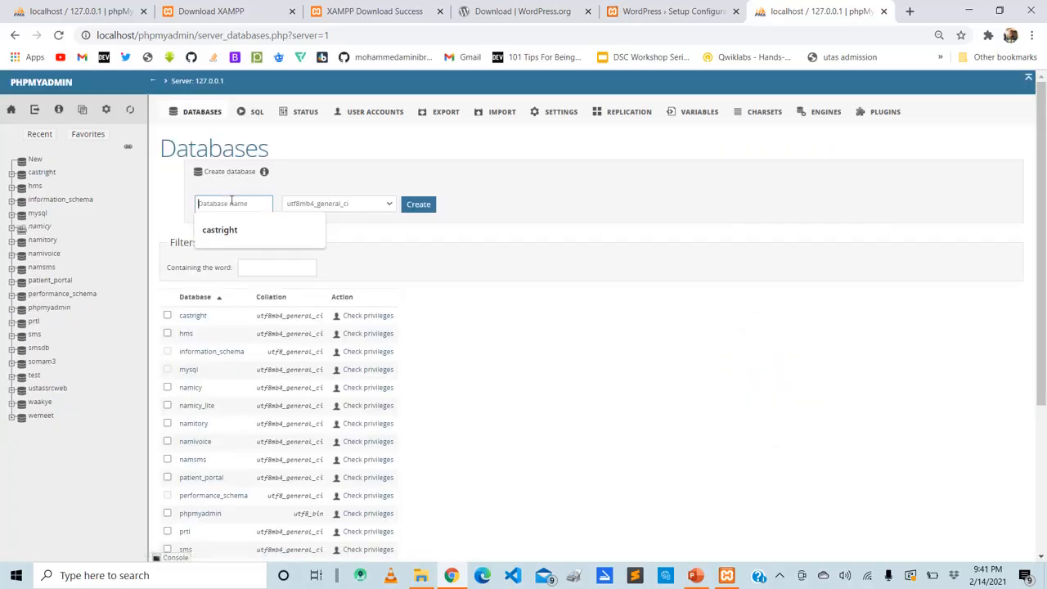
type("po")
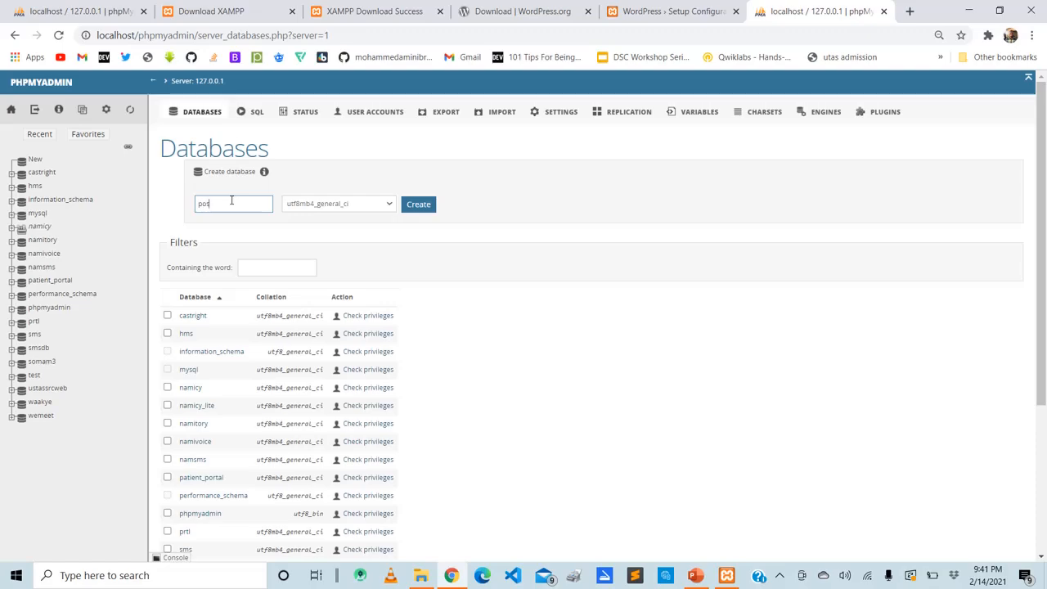
type("sh-decor")
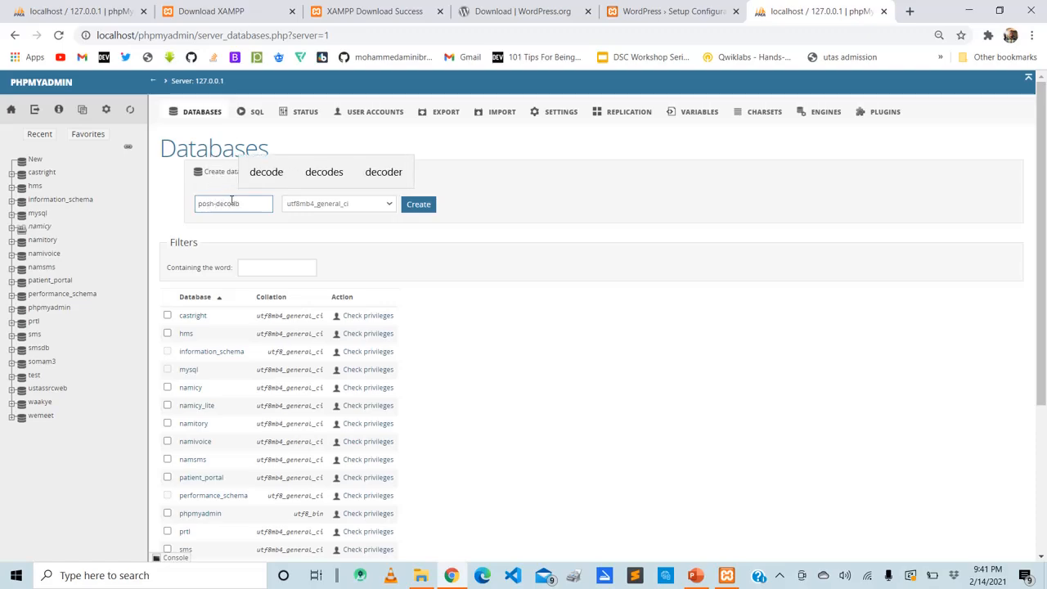
left_click(318, 208)
left_click(376, 207)
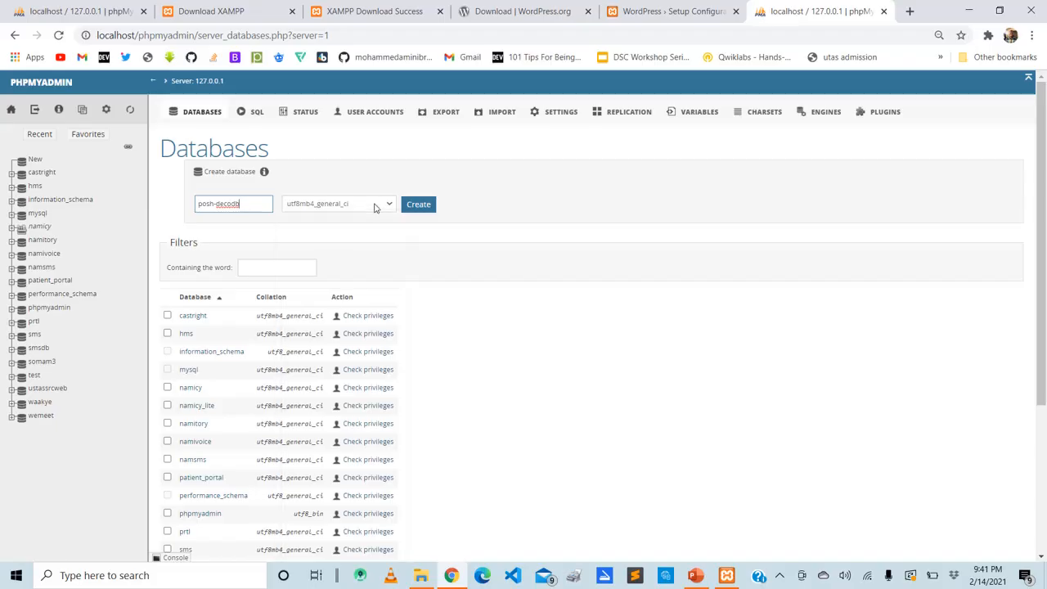
left_click(377, 207)
left_click(376, 208)
left_click(377, 208)
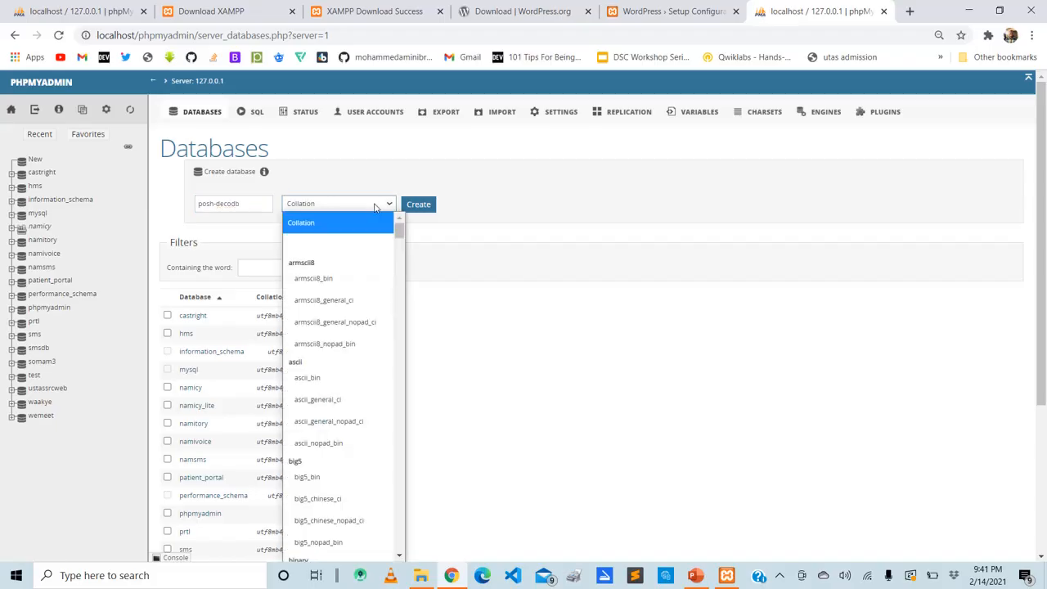
left_click(366, 230)
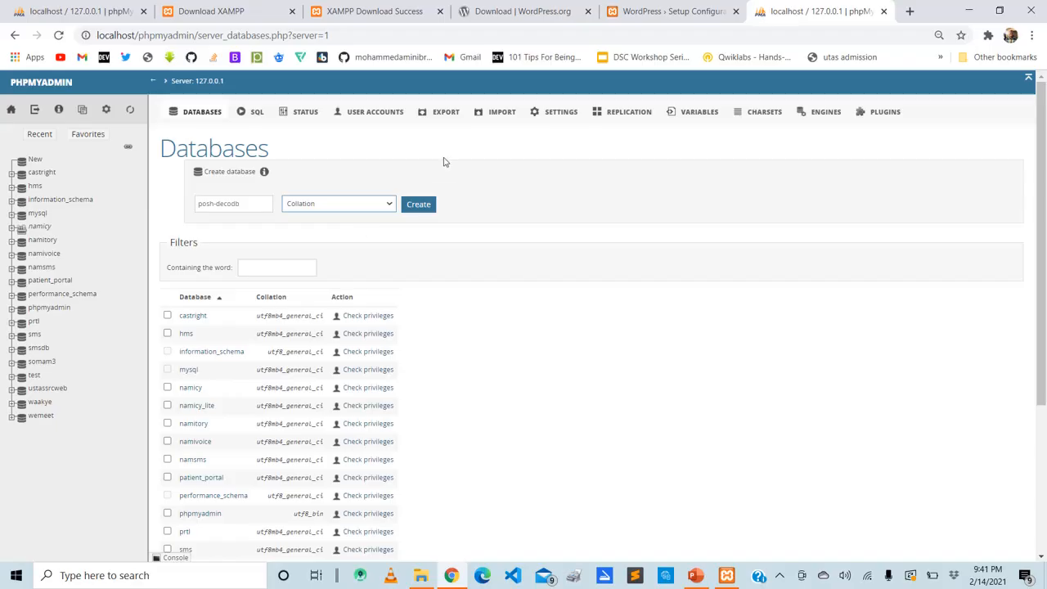
left_click(421, 206)
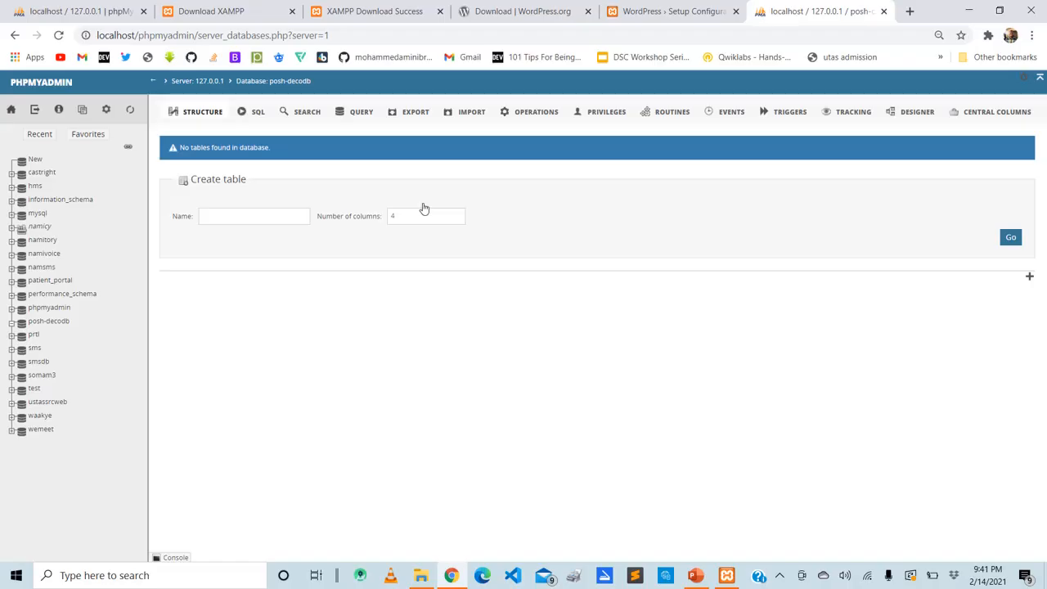
Return to the WordPress setup page, continue past the welcome screen, and try to run the installation
left_click(684, 5)
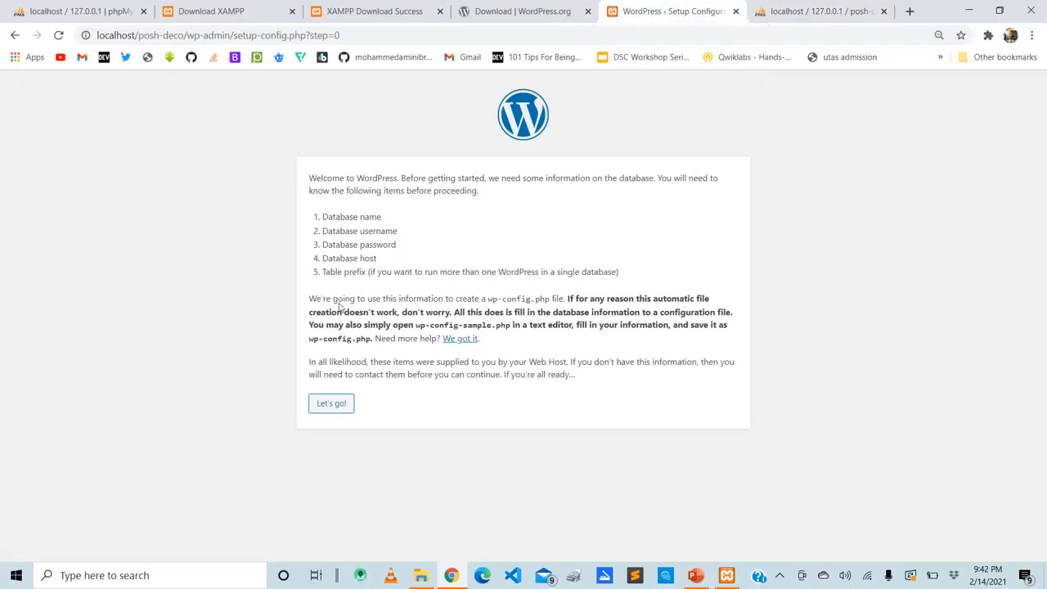
left_click(341, 409)
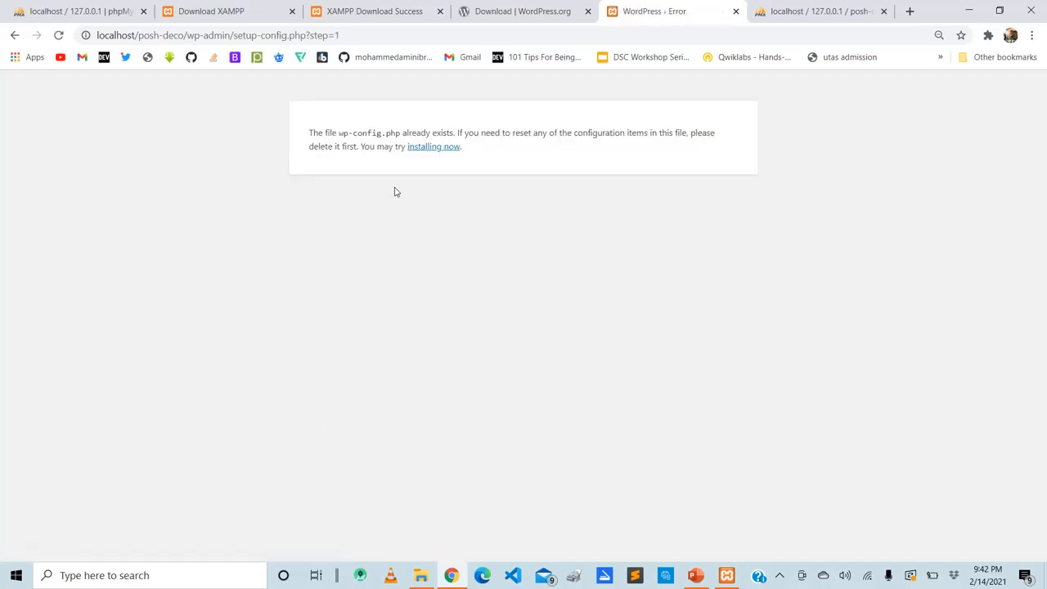
left_click(426, 148)
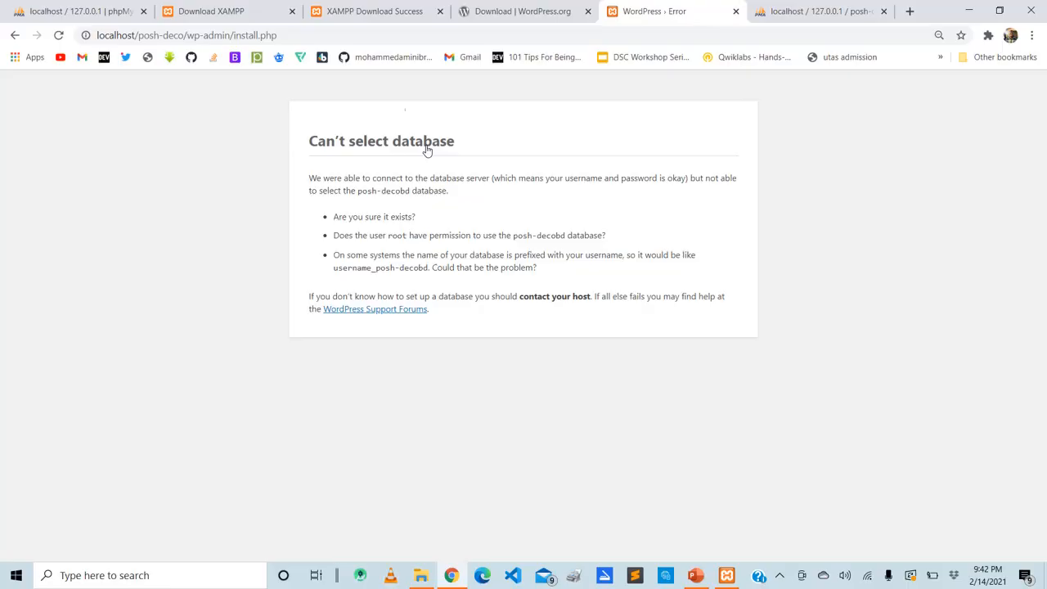
Reload the install.php page and examine the database name quoted in the database selection error
left_click(374, 37)
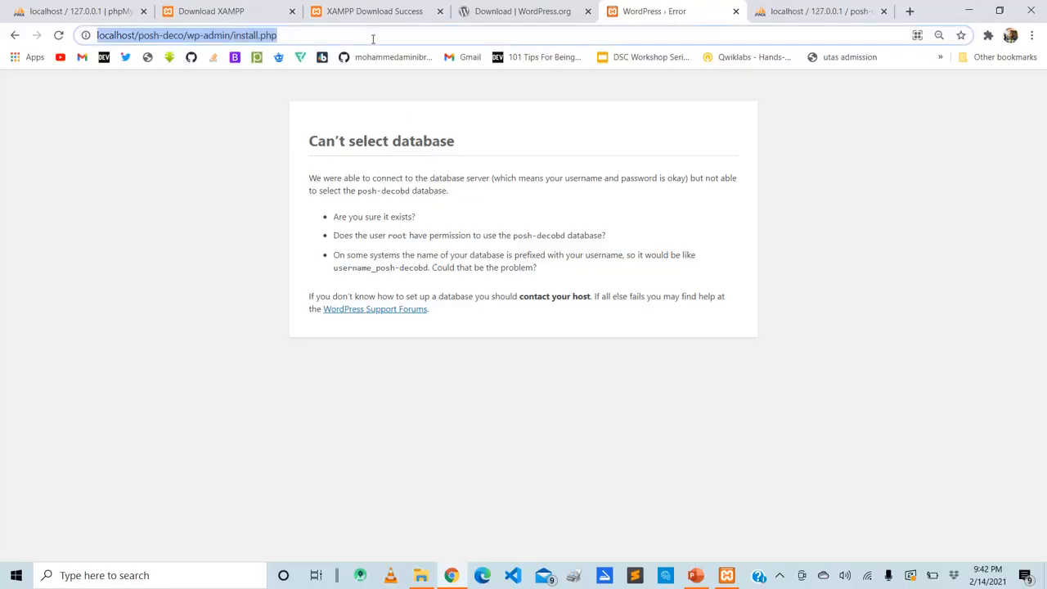
key("Return")
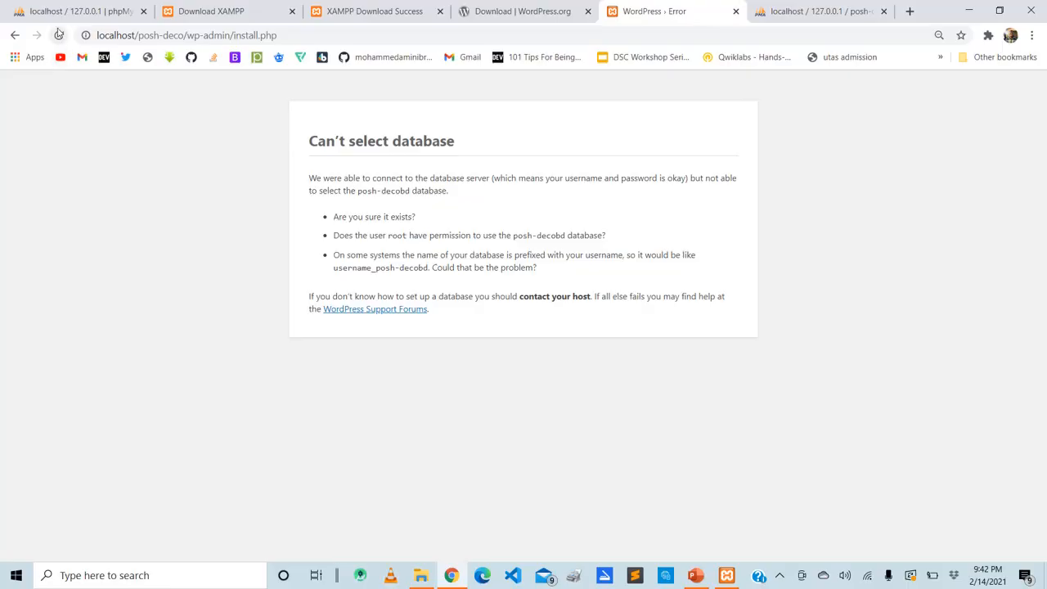
left_click(59, 35)
left_click_drag(410, 191, 361, 201)
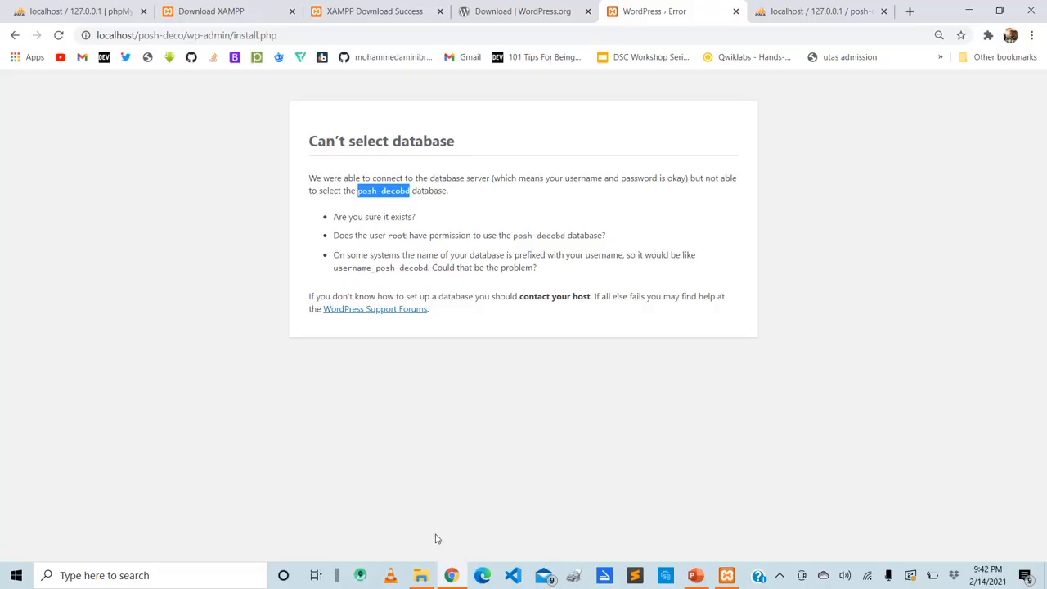
Open wp-config.php from the posh-deco folder in Visual Studio Code
left_click(424, 575)
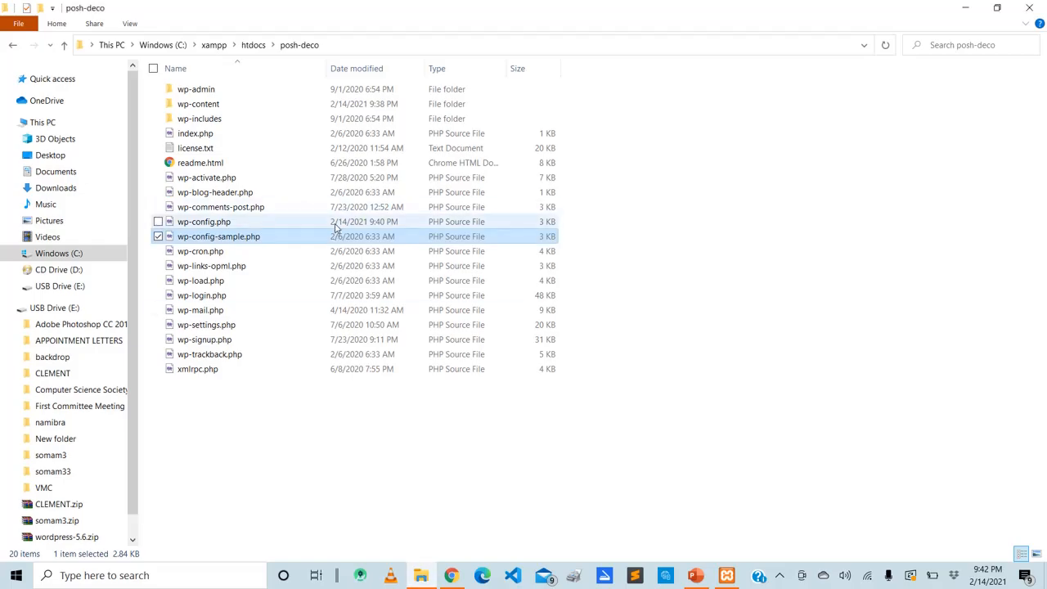
left_click(336, 223)
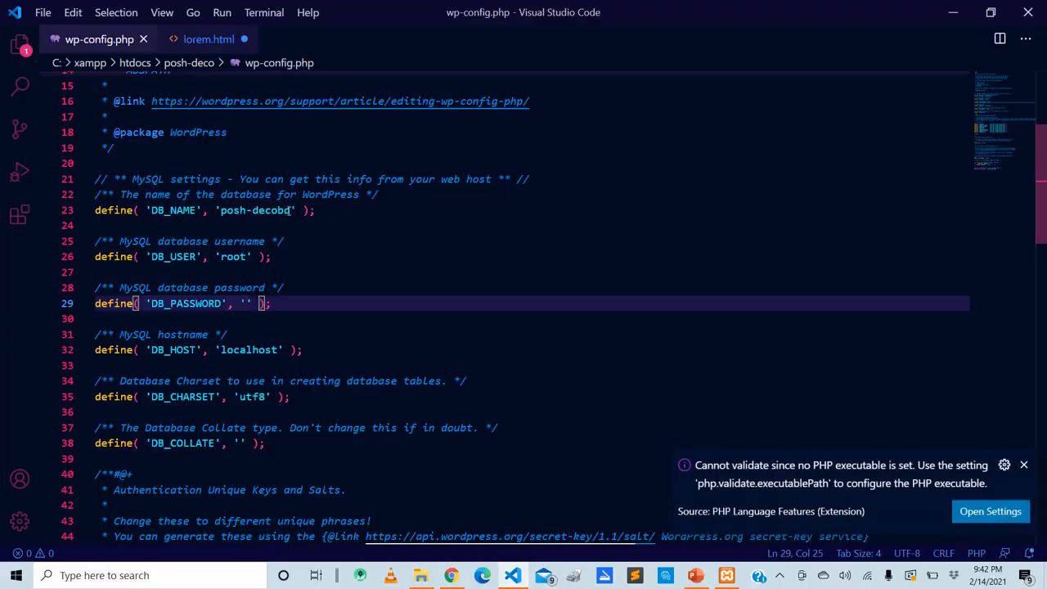
left_click(288, 210)
key("BackSpace")
key("BackSpace")
key("BackSpace")
key("BackSpace")
key("BackSpace")
key("BackSpace")
key("BackSpace")
key("BackSpace")
key("BackSpace")
key("BackSpace")
key("BackSpace")
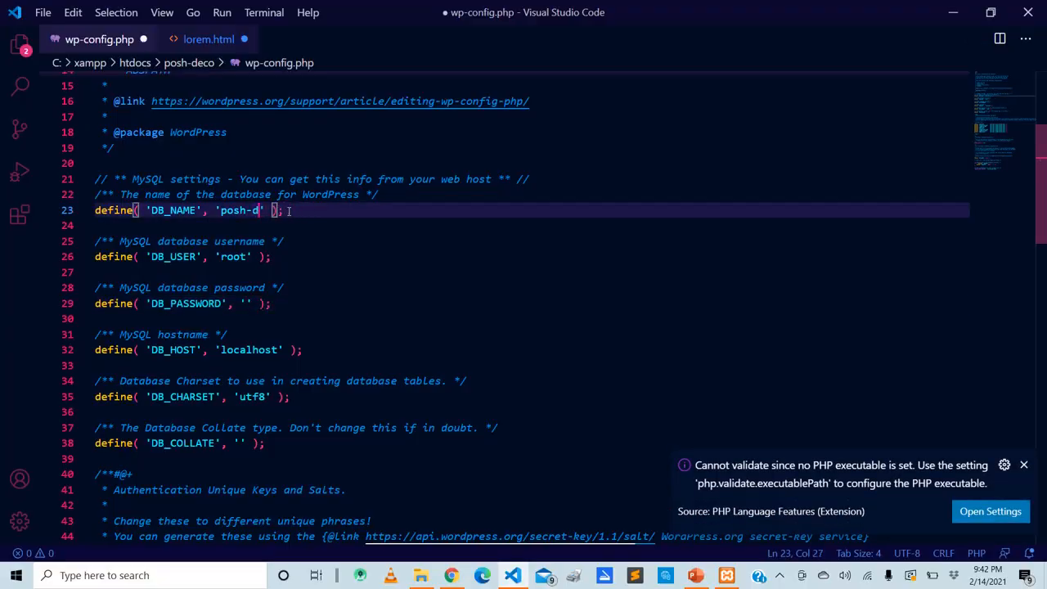
key("ctrl+z")
key("ctrl+s")
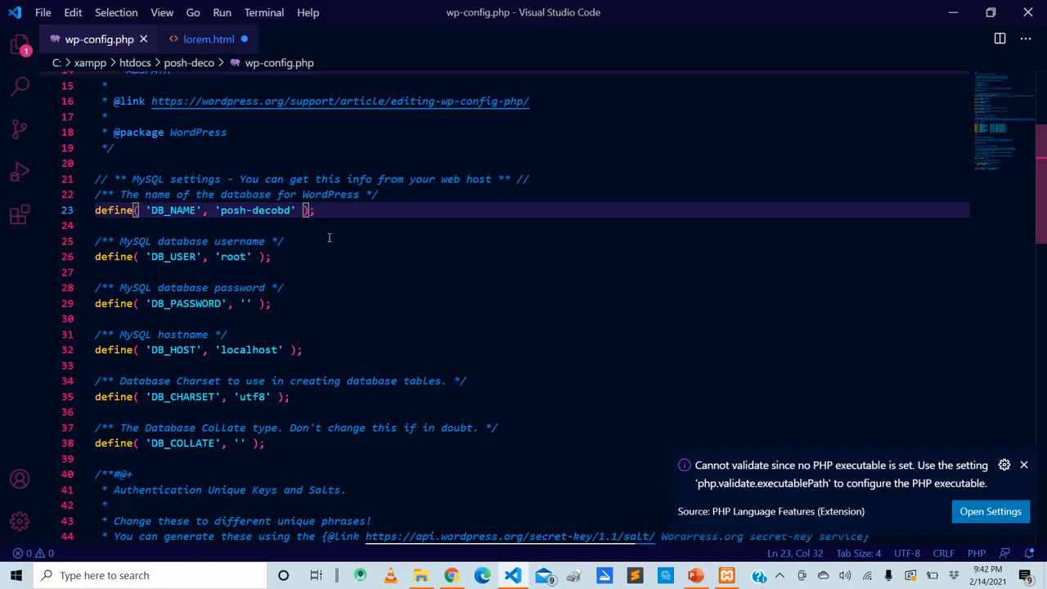
left_click(952, 10)
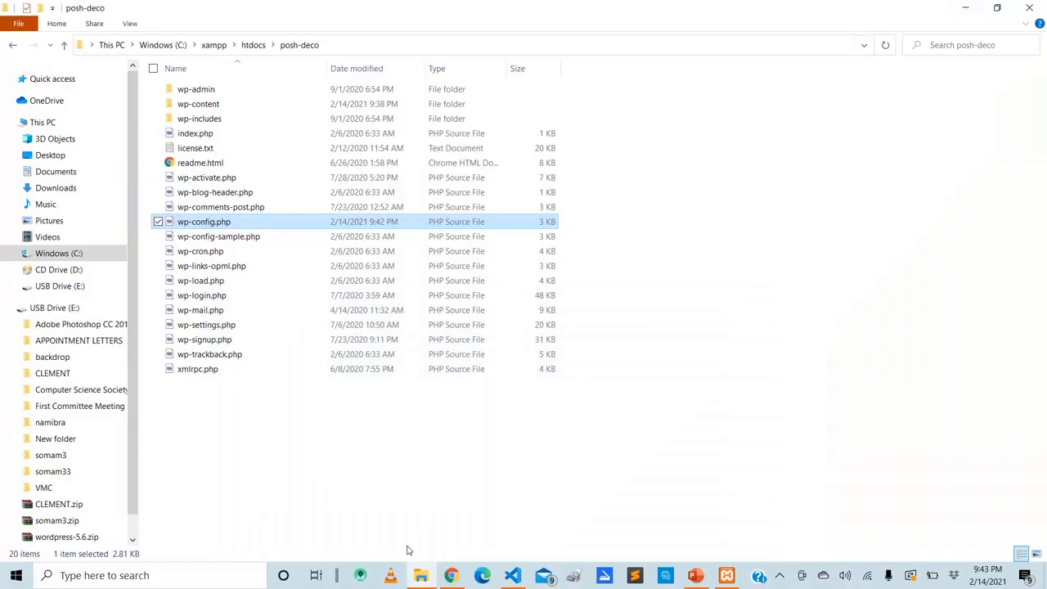
Switch to Chrome, reload the WordPress install page, and retry the installation from the preceding setup page
left_click(458, 581)
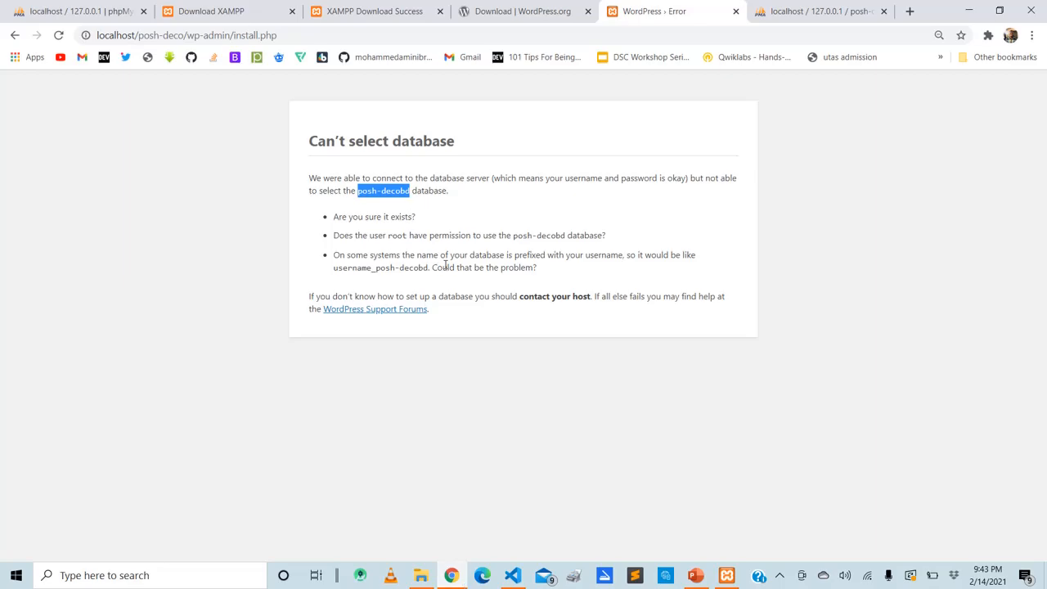
key("F5")
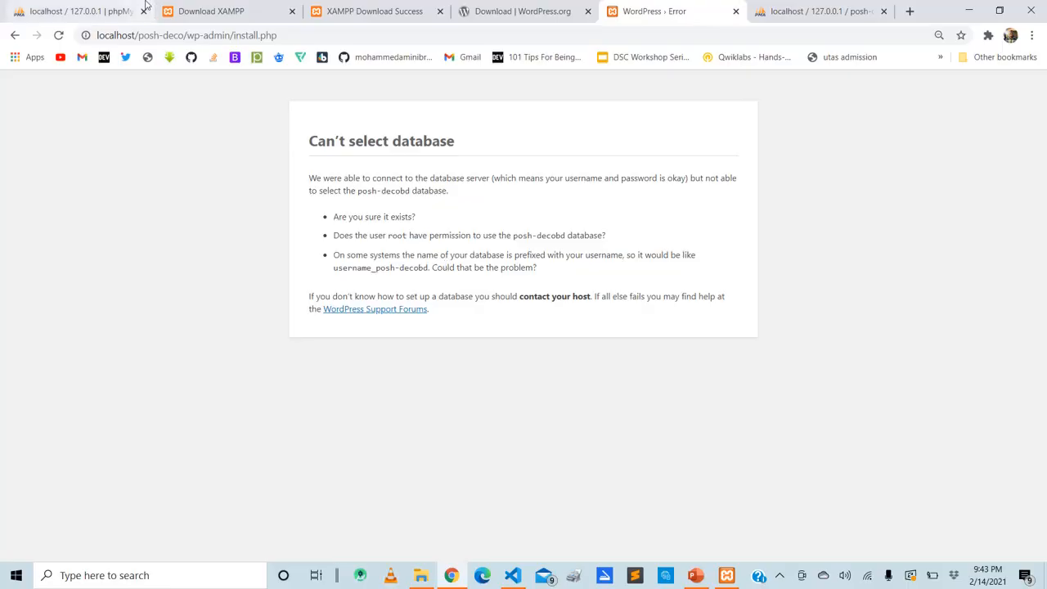
left_click(283, 44)
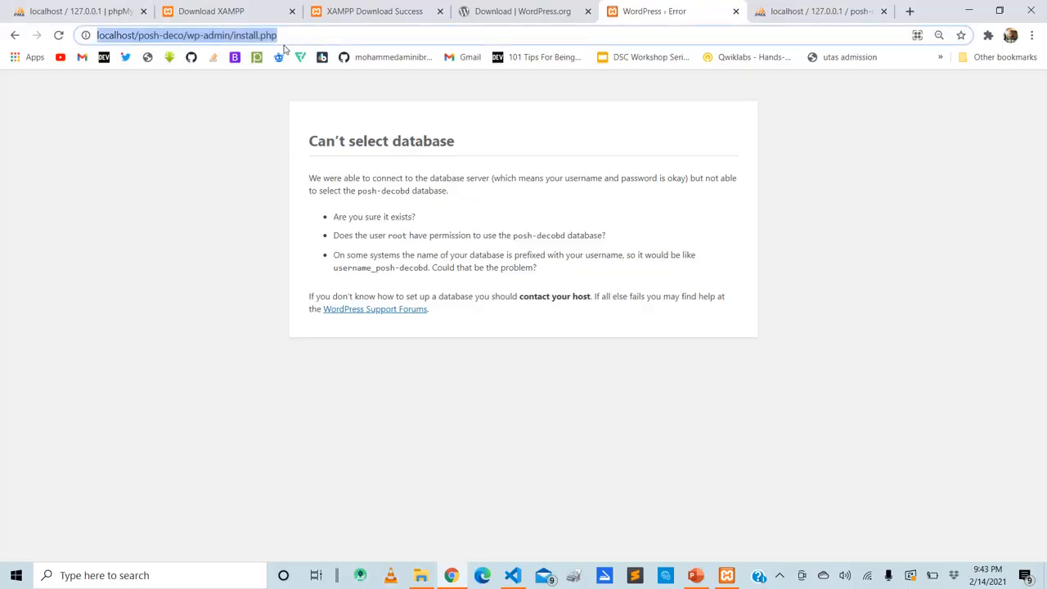
key("Return")
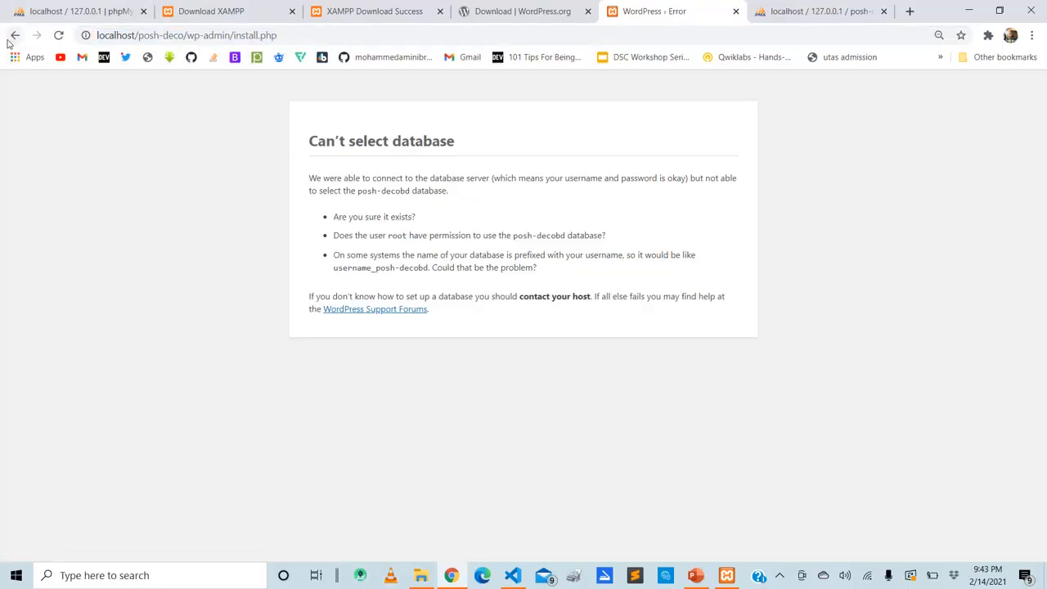
left_click(15, 36)
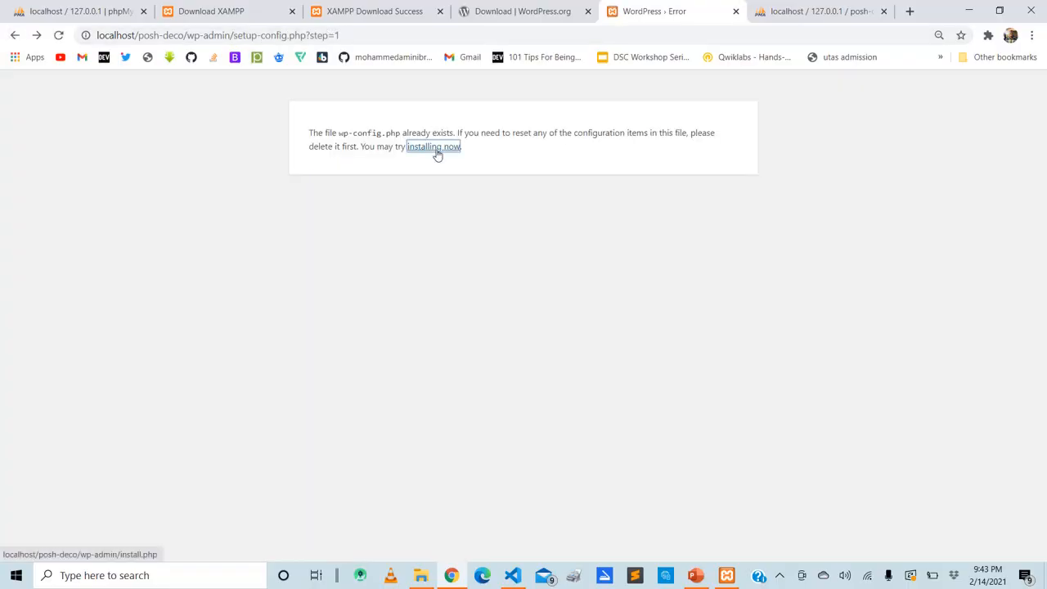
left_click(435, 148)
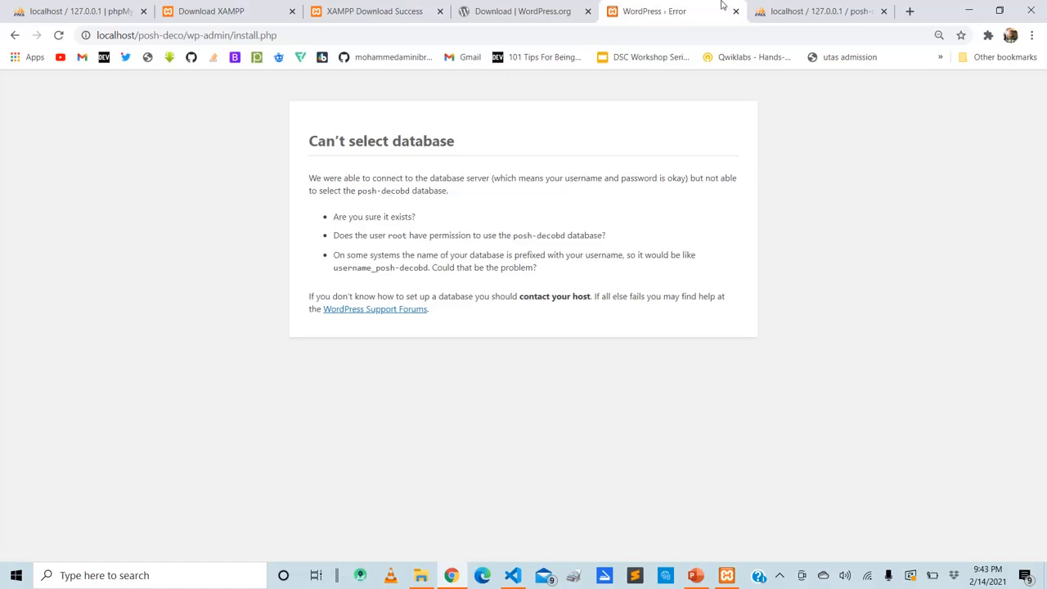
Check the new database's name in phpMyAdmin and set DB_NAME to 'posh-decodb' in wp-config.php in Visual Studio Code, saving the file
left_click(788, 10)
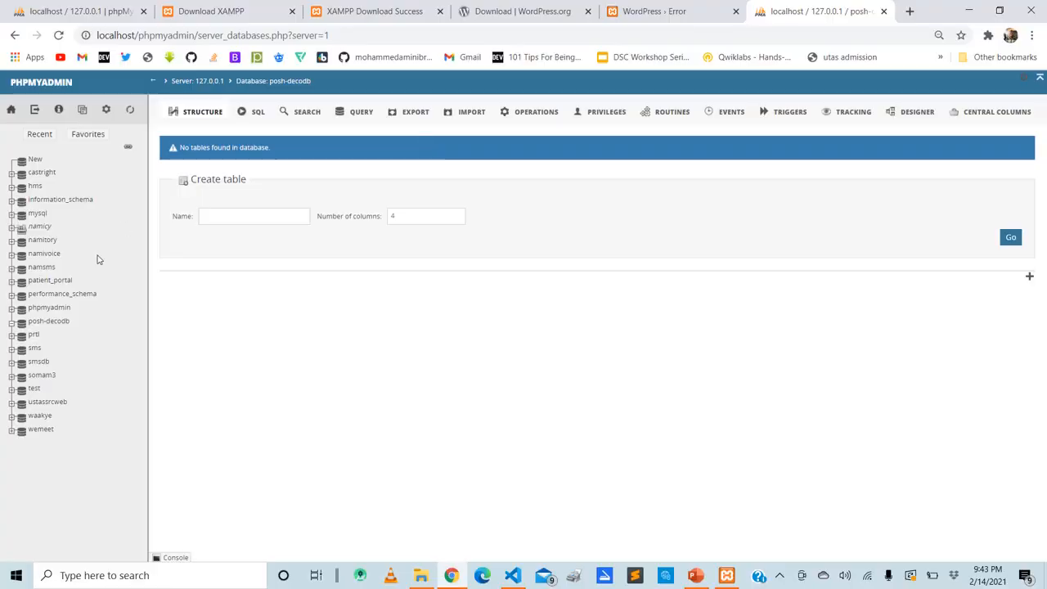
left_click(57, 323)
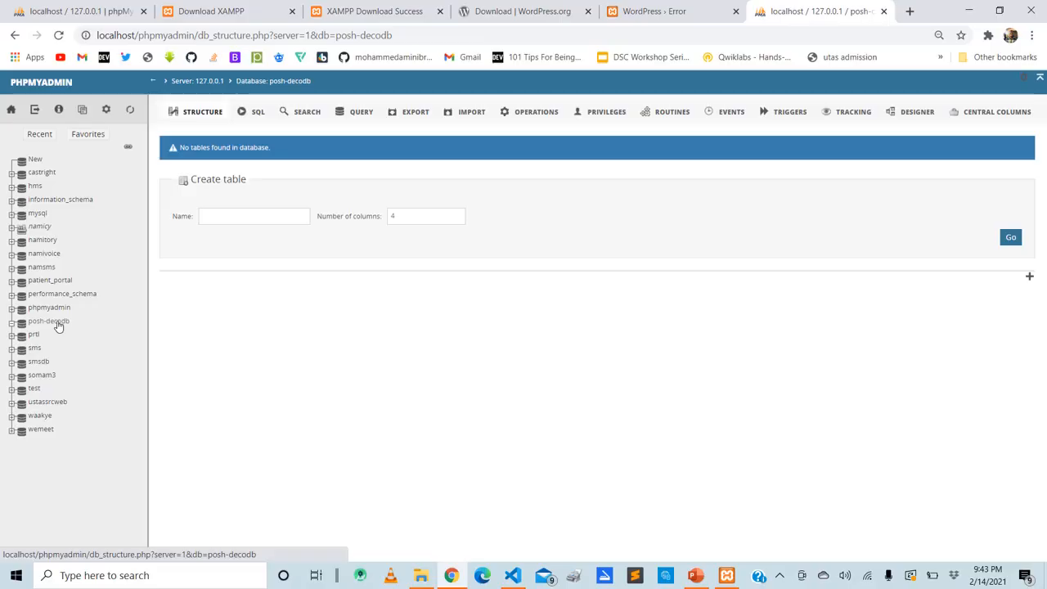
left_click(513, 576)
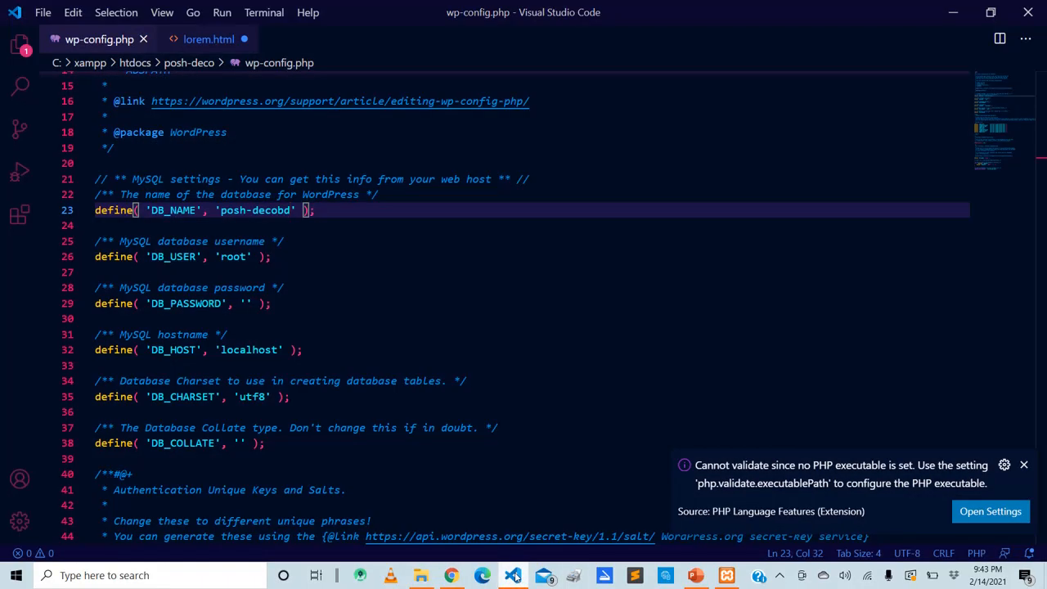
key("BackSpace")
key("BackSpace")
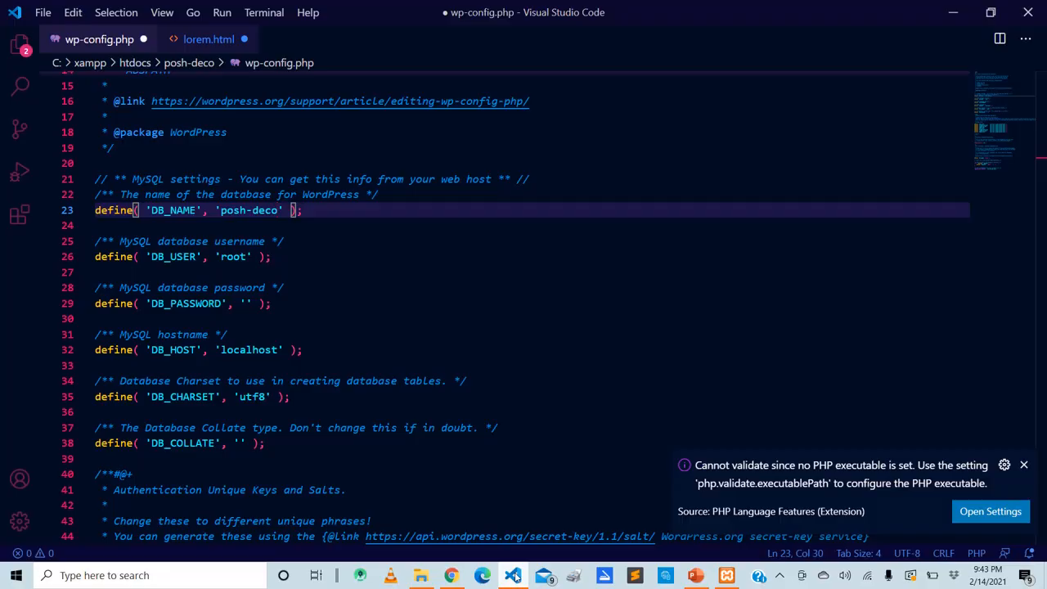
type("db")
key("ctrl+s")
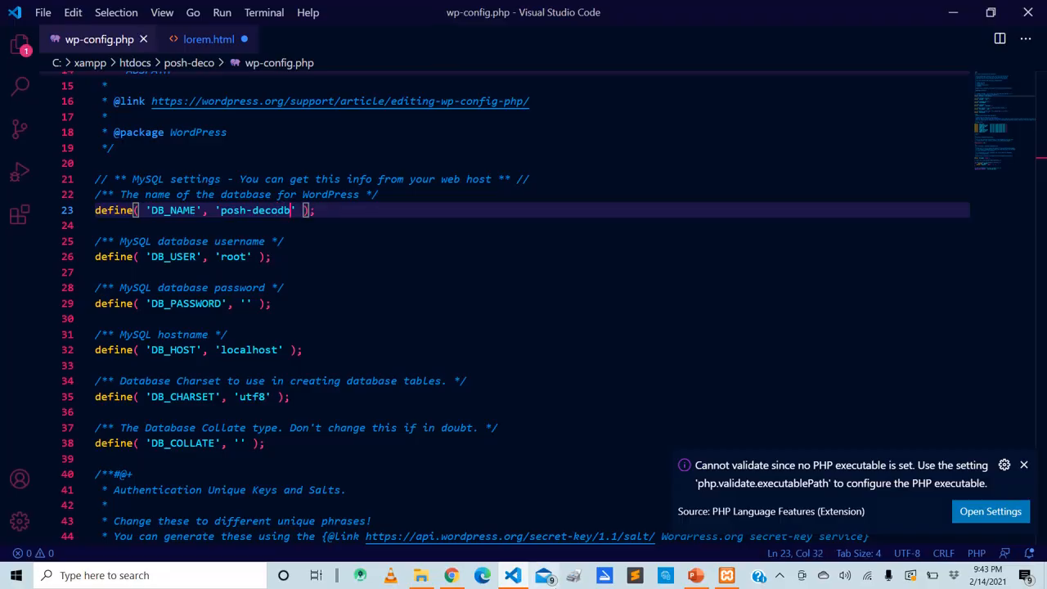
Switch back to Chrome and reload the WordPress install.php page to reach the installation form
left_click(452, 576)
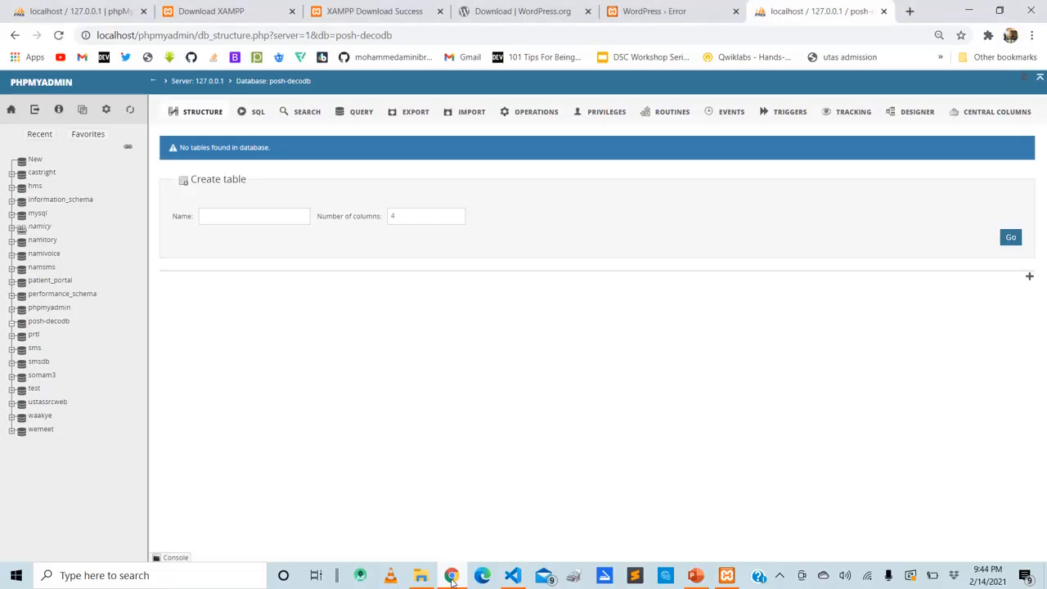
left_click(662, 8)
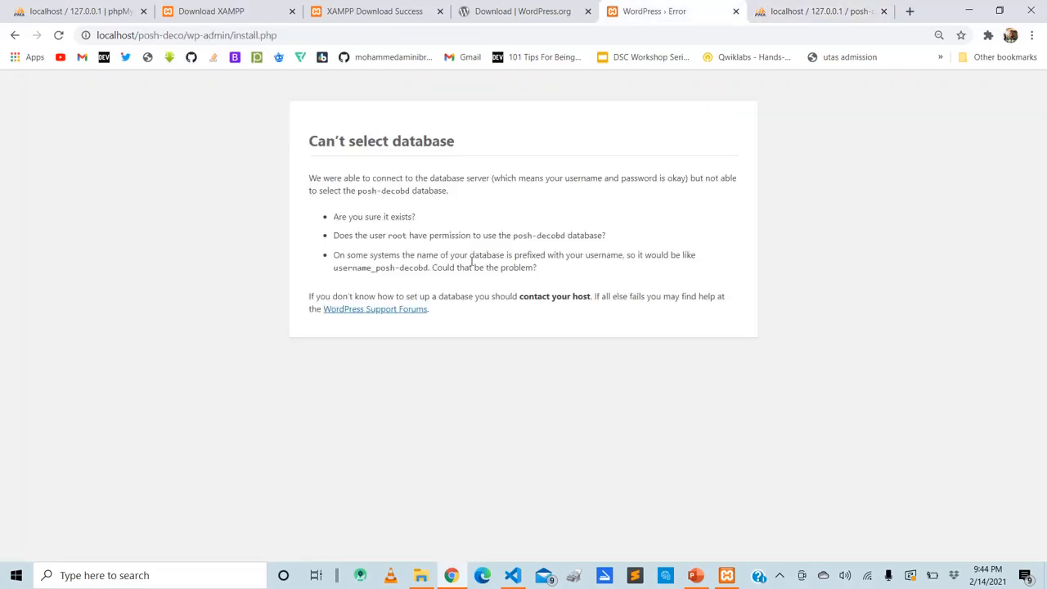
key("F5")
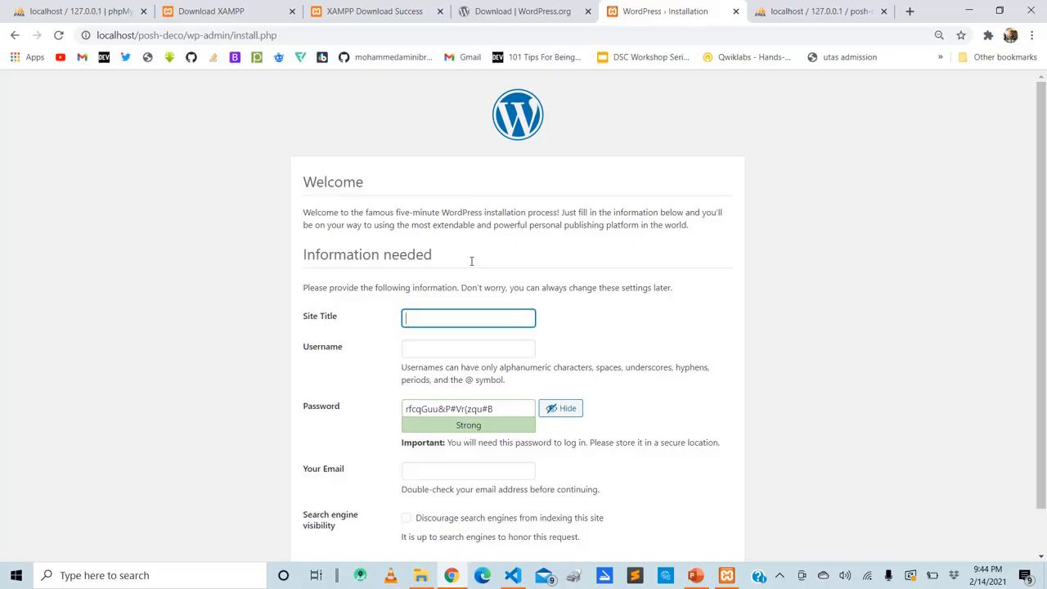
Enter Posh-Deco as the site title and admin as the username in the WordPress installation form
scroll(471, 261, "down", 1)
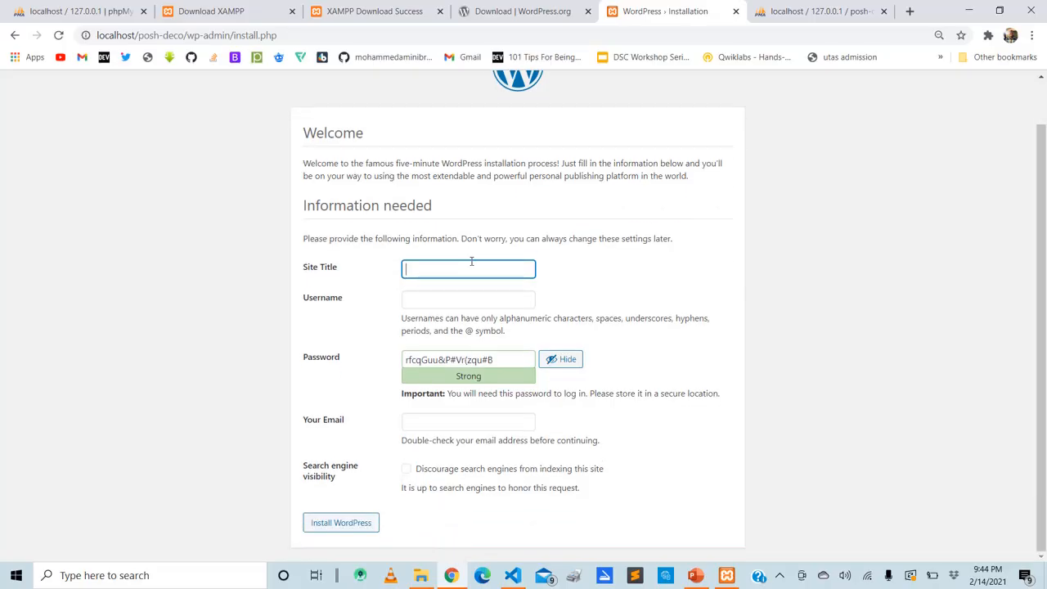
type("Pos")
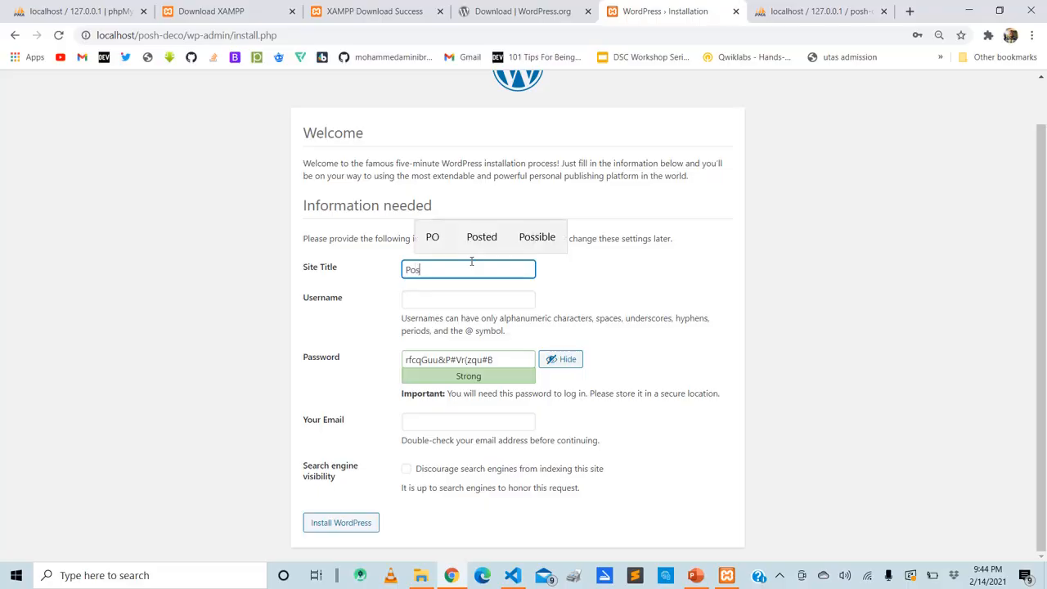
type("h")
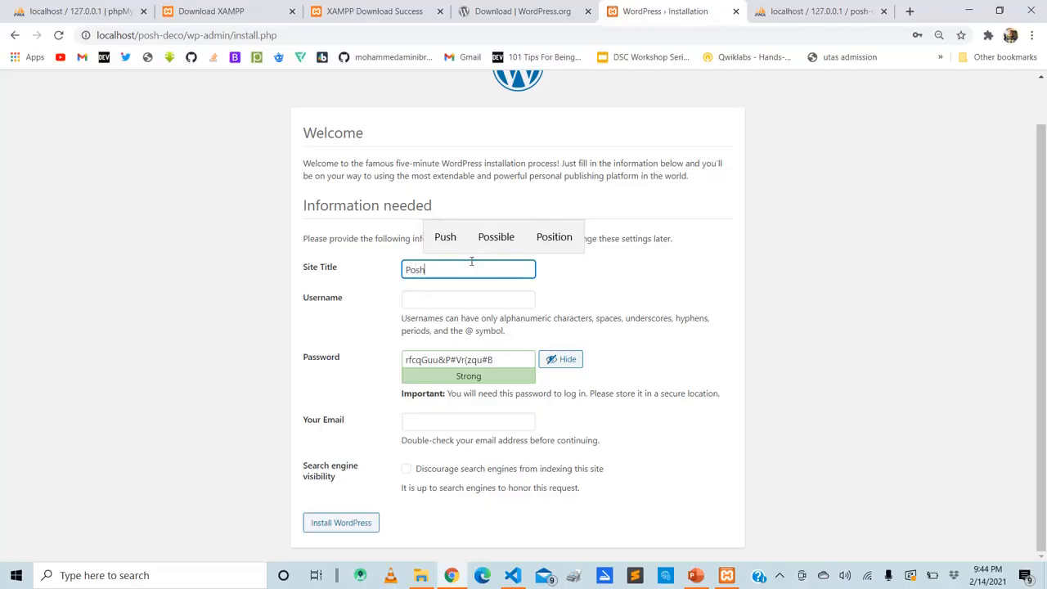
type("-Dec")
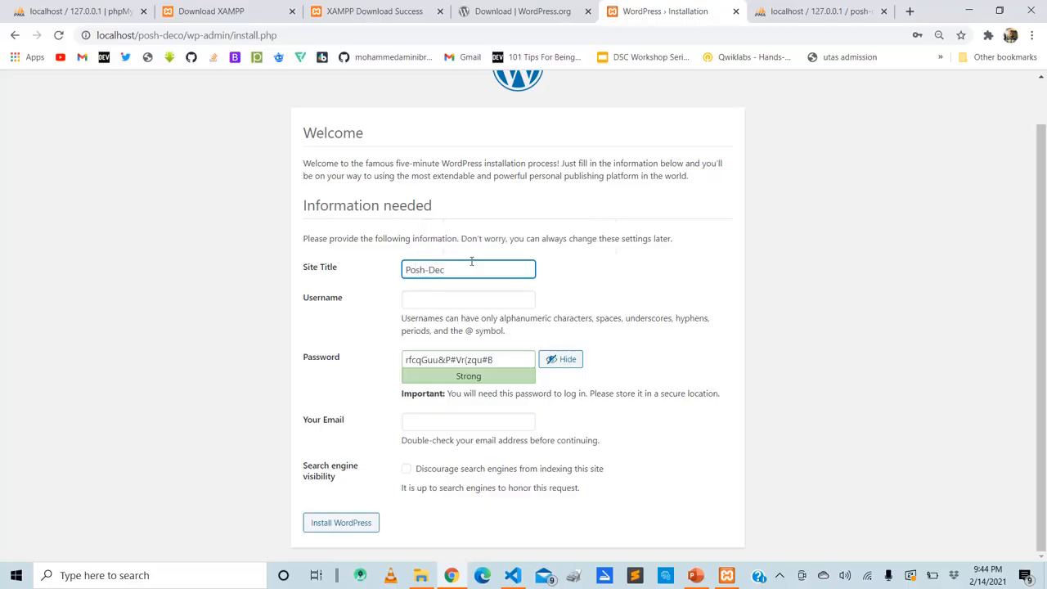
type("o")
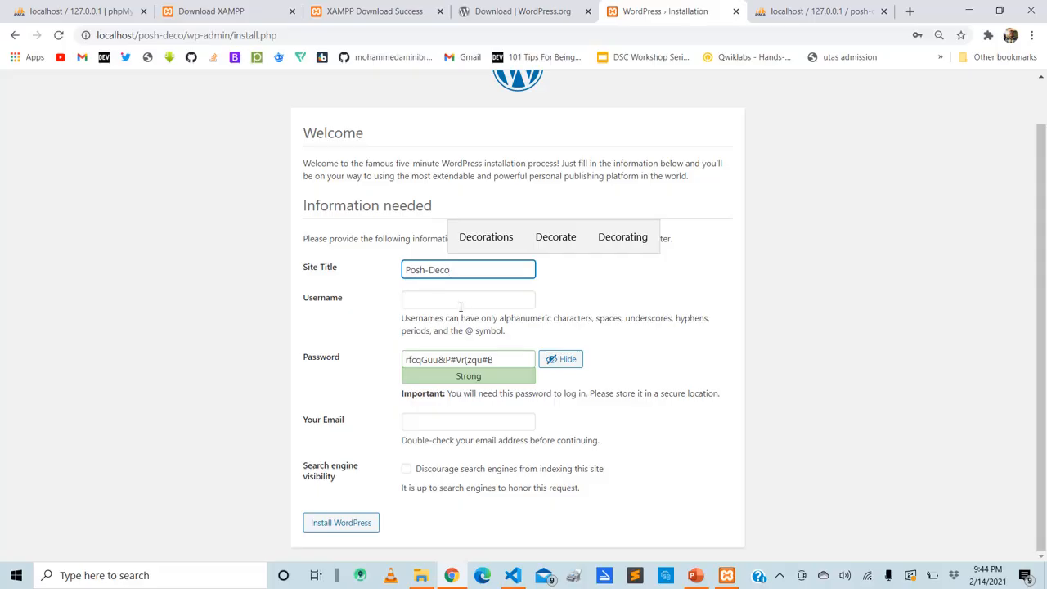
left_click(460, 307)
type("admin")
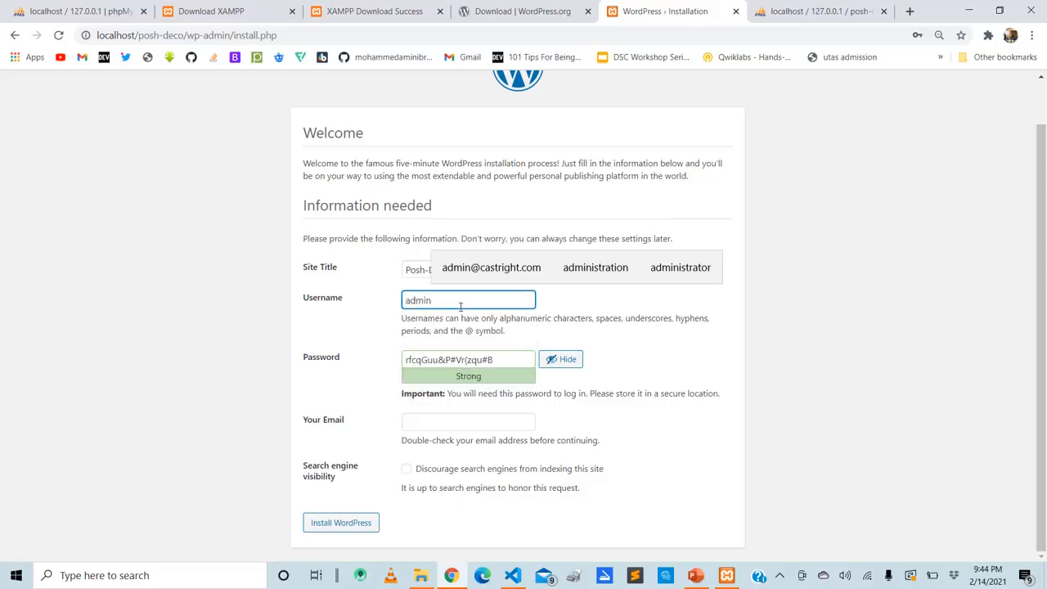
Replace the generated password with a custom account password and select the whole entry
left_click(497, 358)
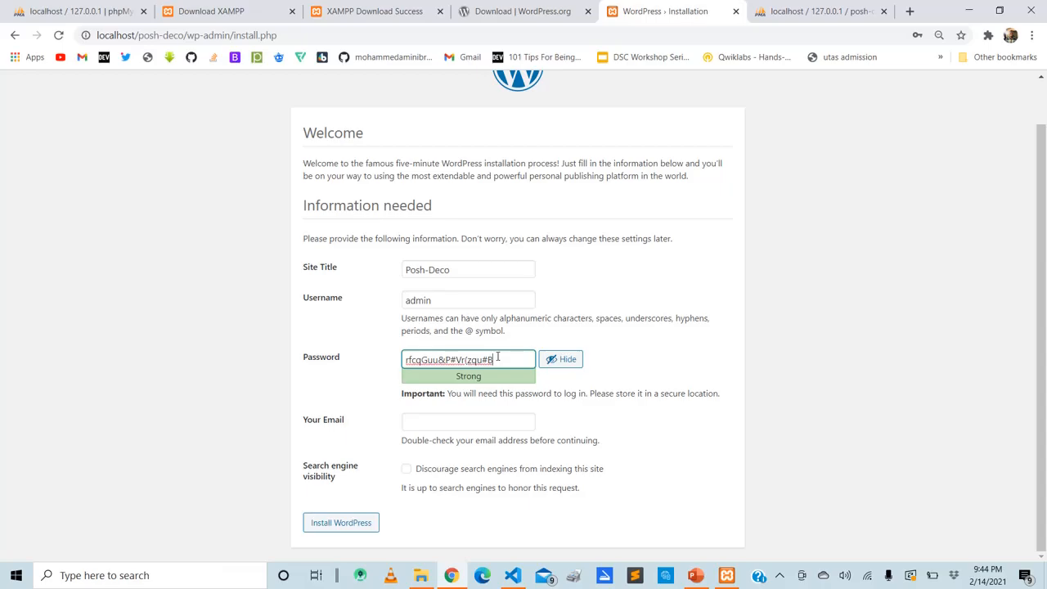
key("BackSpace")
key("BackSpace")
key("BackSpace")
key("BackSpace")
key("BackSpace")
key("BackSpace")
key("BackSpace")
key("BackSpace")
key("BackSpace")
key("BackSpace")
key("BackSpace")
key("BackSpace")
key("BackSpace")
key("BackSpace")
key("BackSpace")
key("BackSpace")
key("BackSpace")
key("BackSpace")
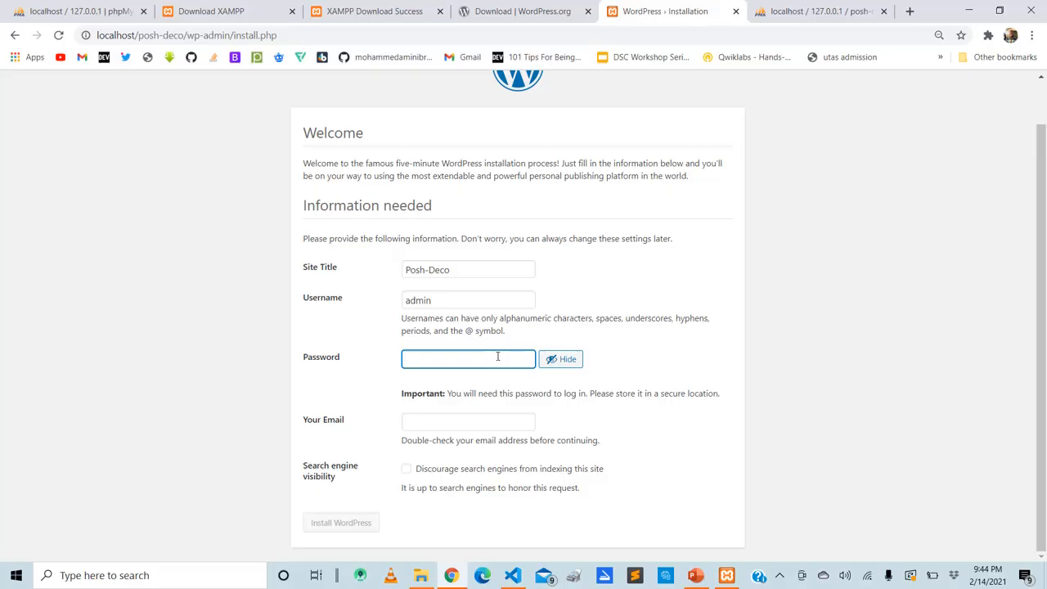
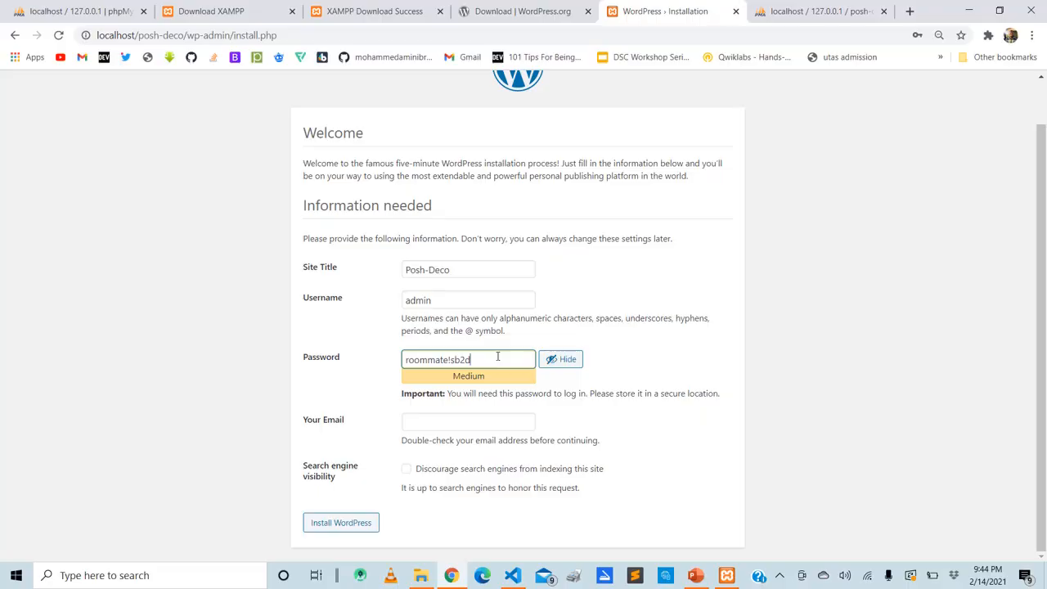
key("ctrl+a")
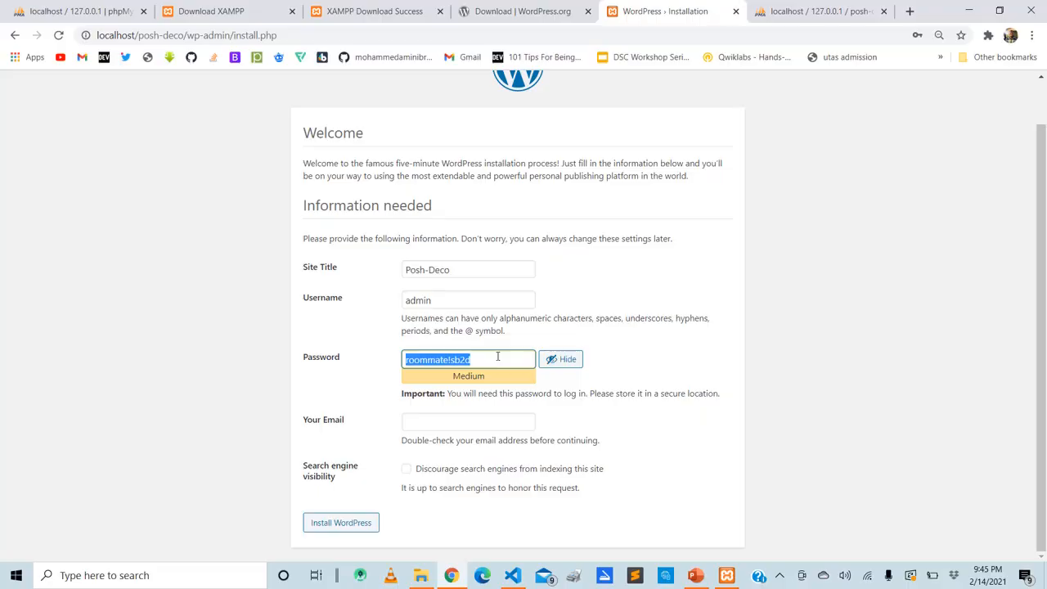
Enter the administrator's email address in the installation form and install WordPress
left_click(473, 421)
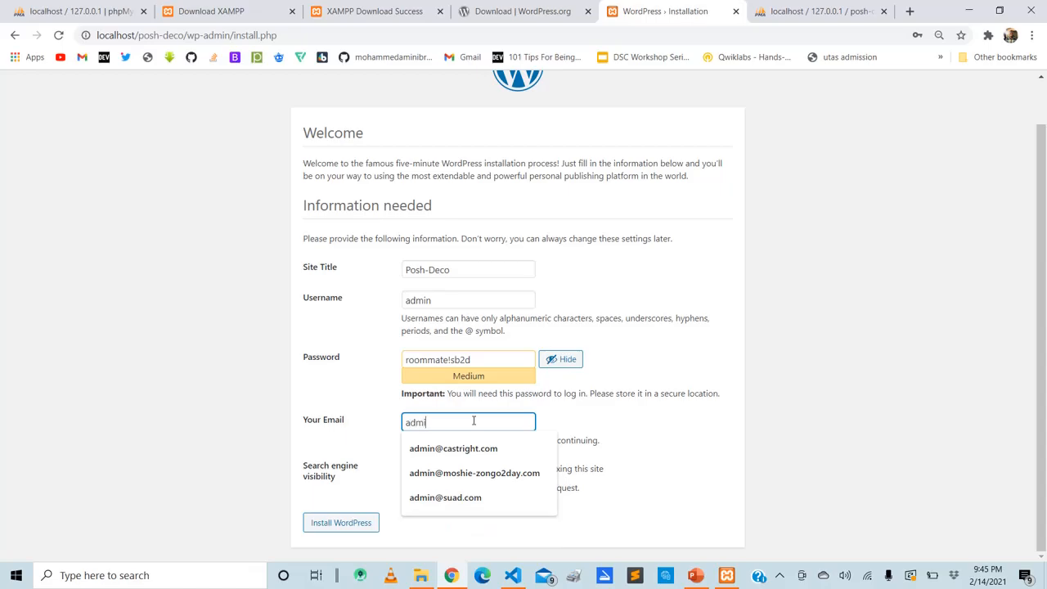
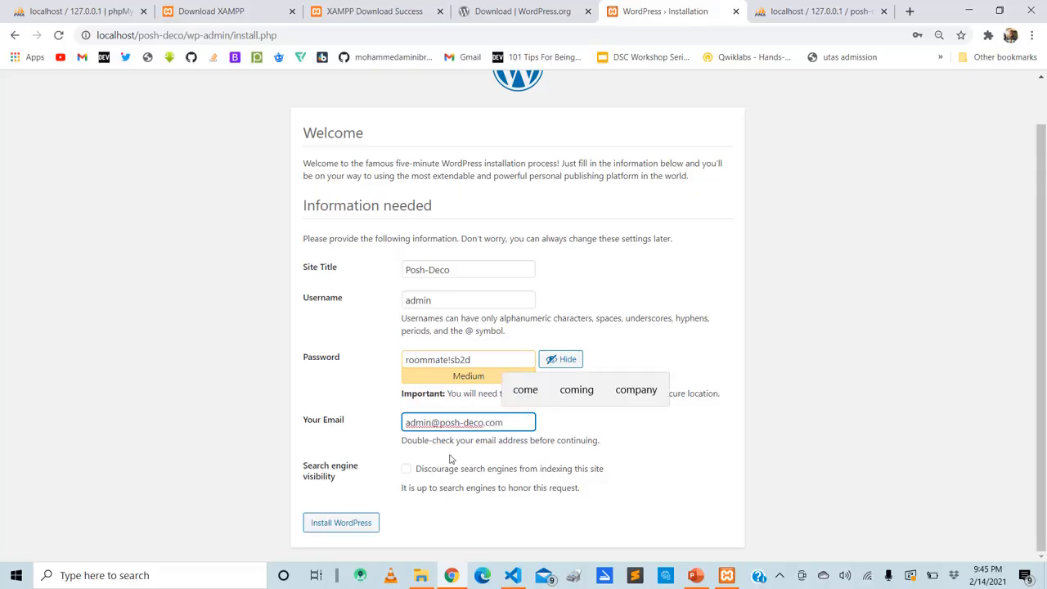
left_click(321, 523)
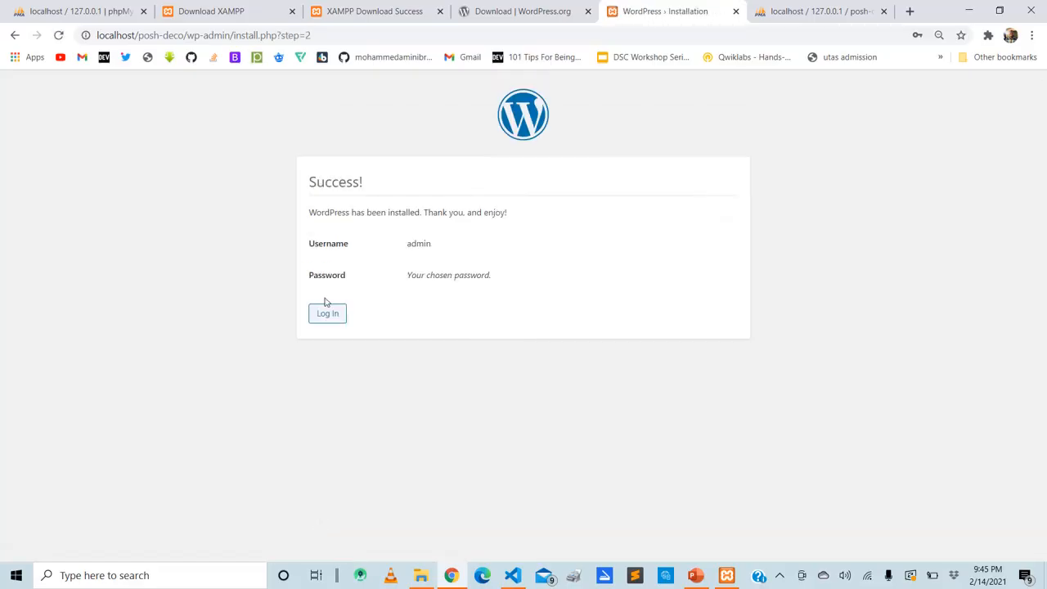
Open the login page of the new site and log in as admin with the account password
left_click(327, 313)
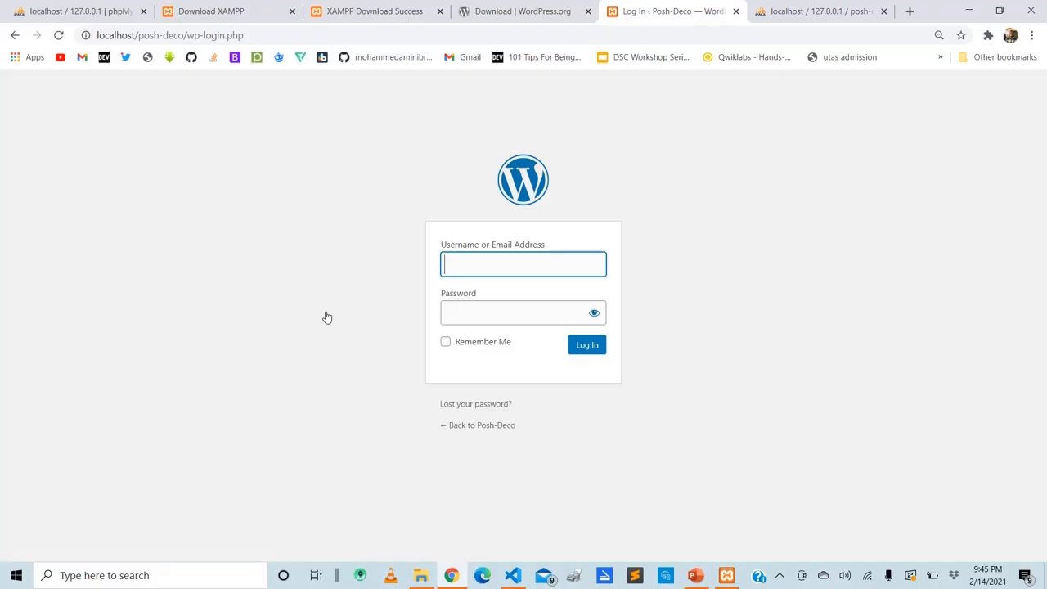
left_click(471, 254)
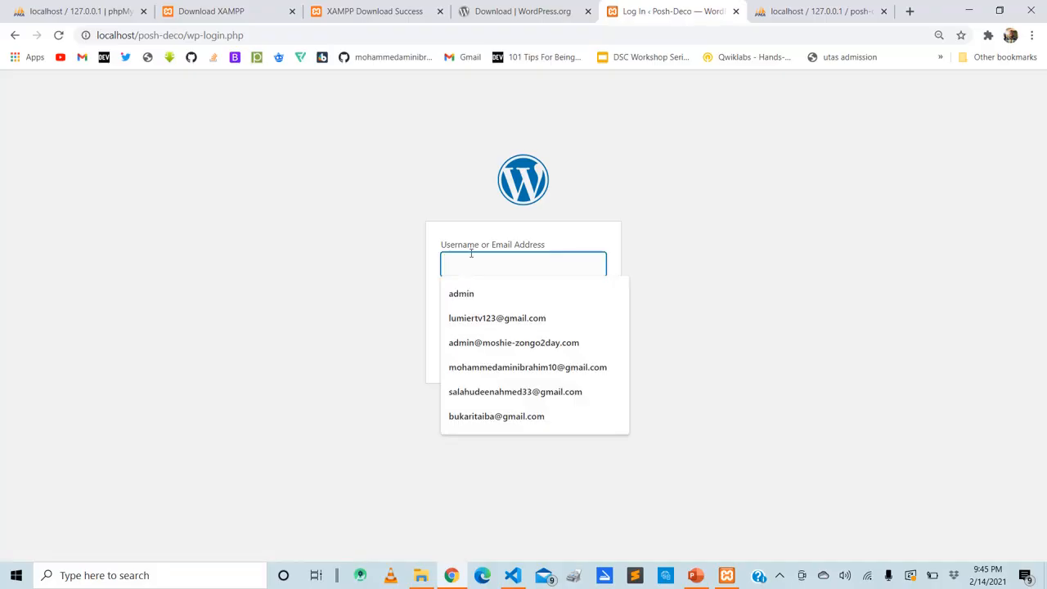
type("admin")
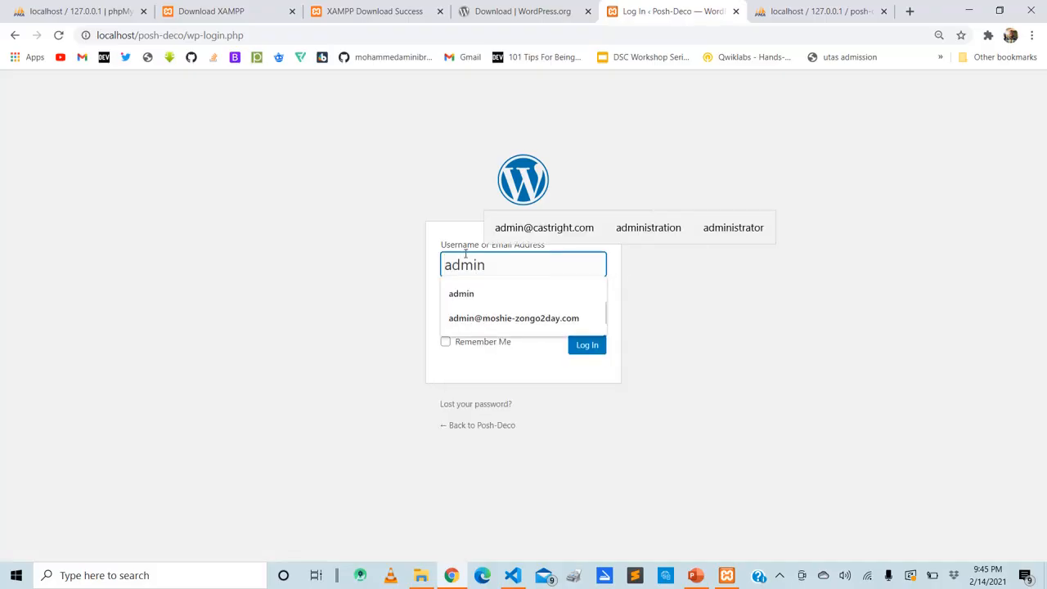
left_click(337, 297)
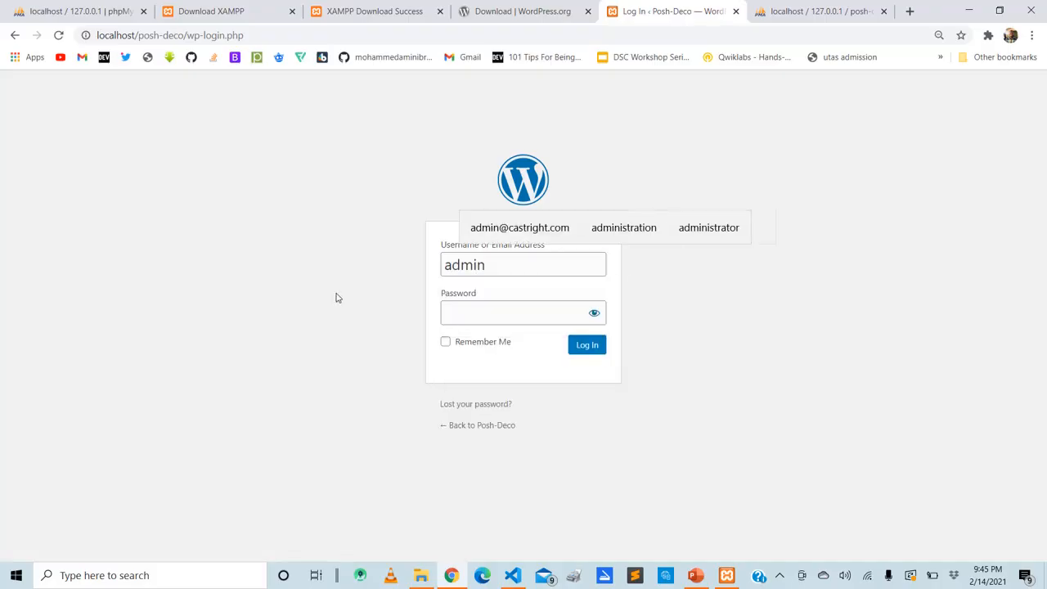
left_click(487, 308)
type("*************")
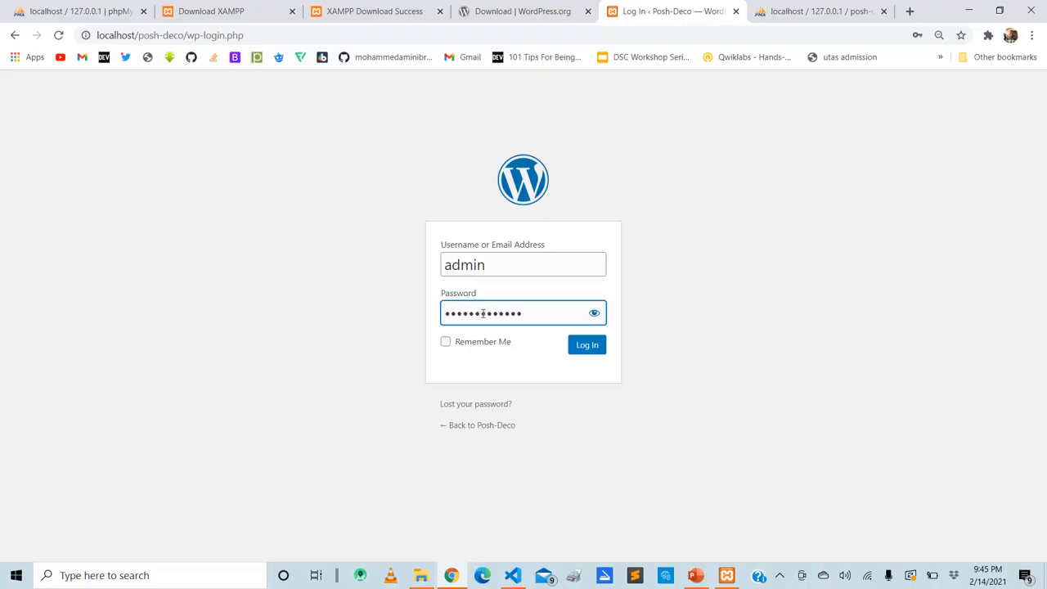
left_click(452, 340)
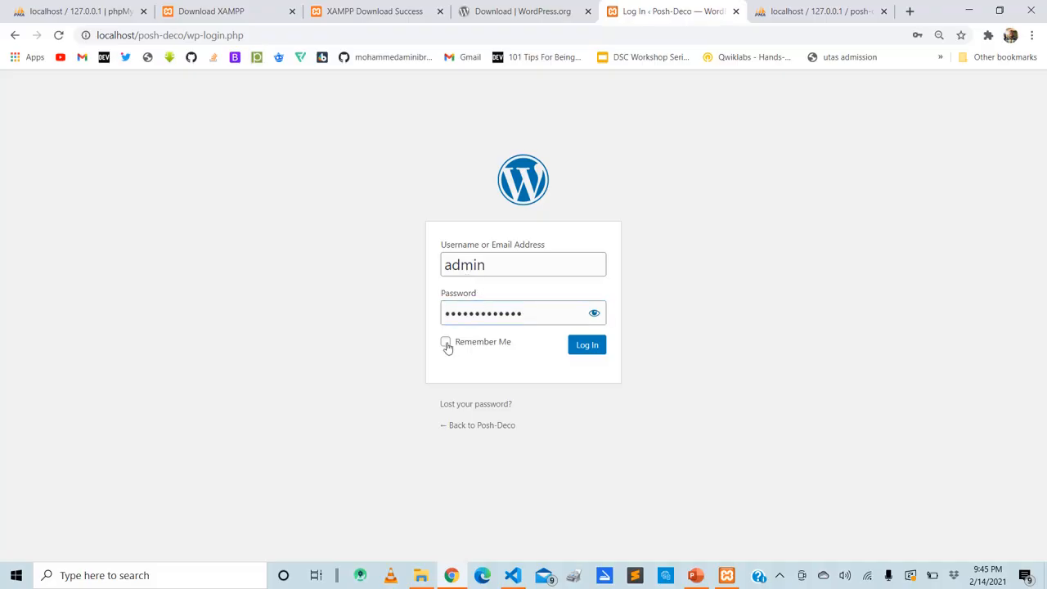
left_click(446, 343)
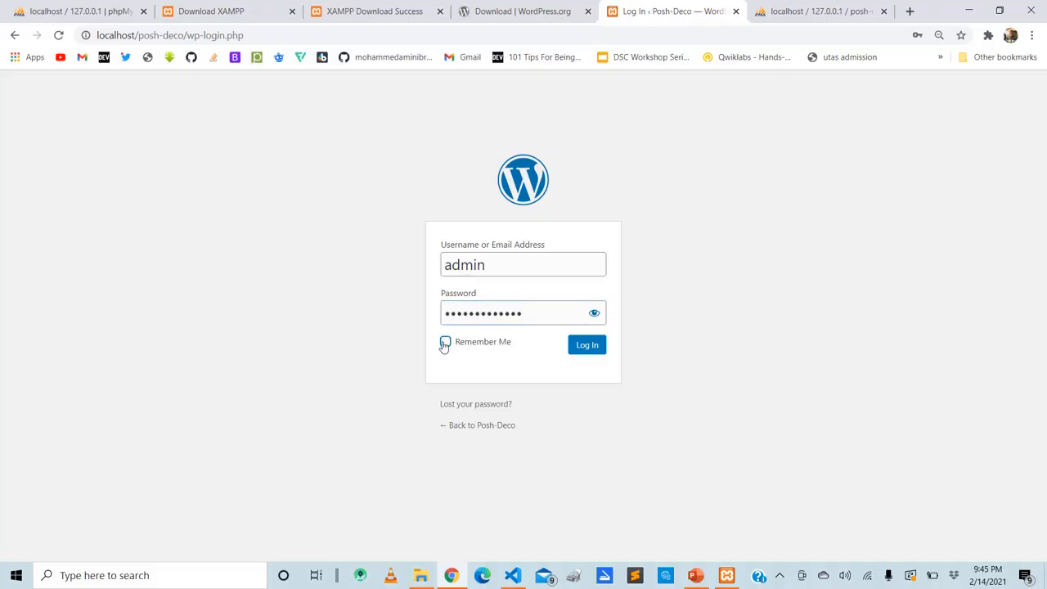
left_click(587, 345)
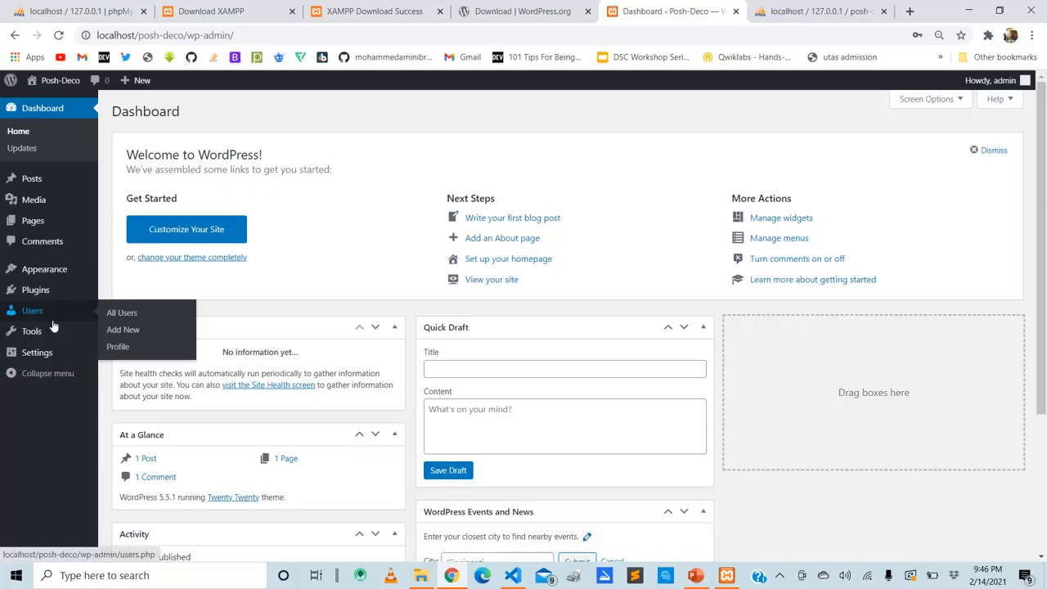
Open the Posh-Deco site's front end in a new browser tab and look through its home page
mouse_move(49, 88)
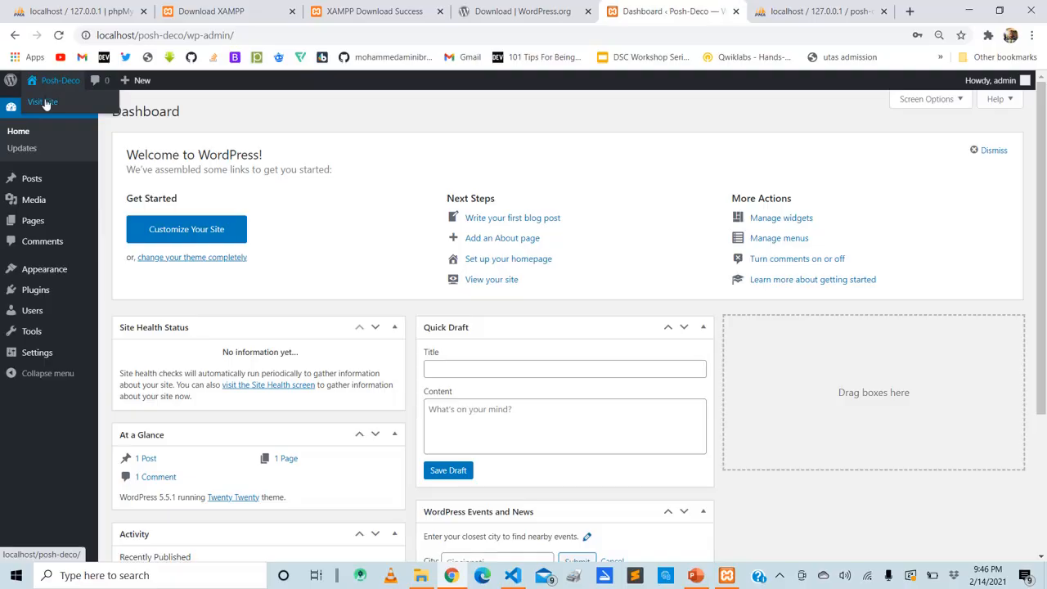
right_click(44, 105)
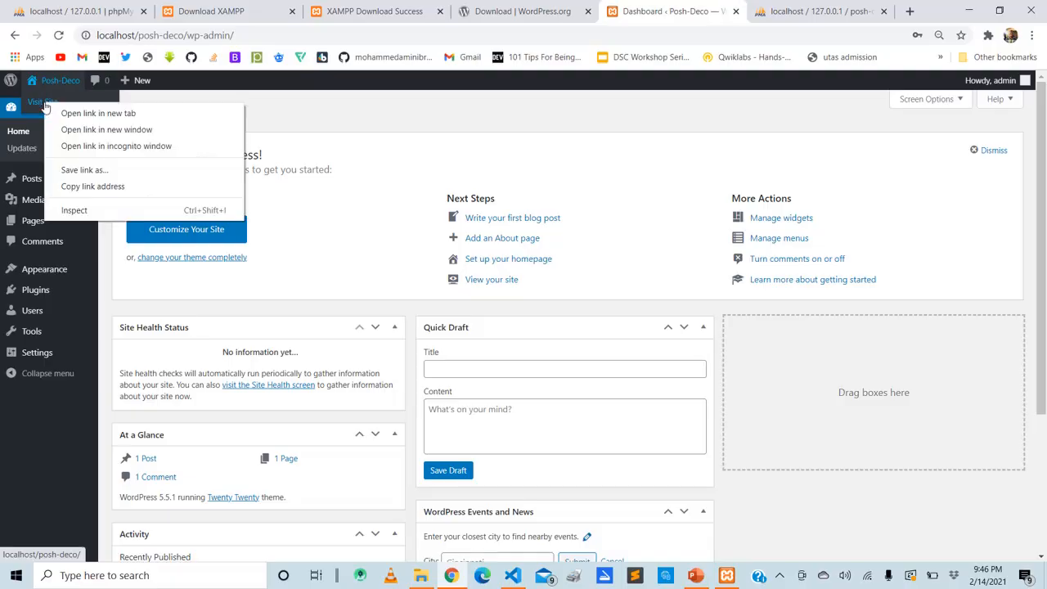
left_click(62, 112)
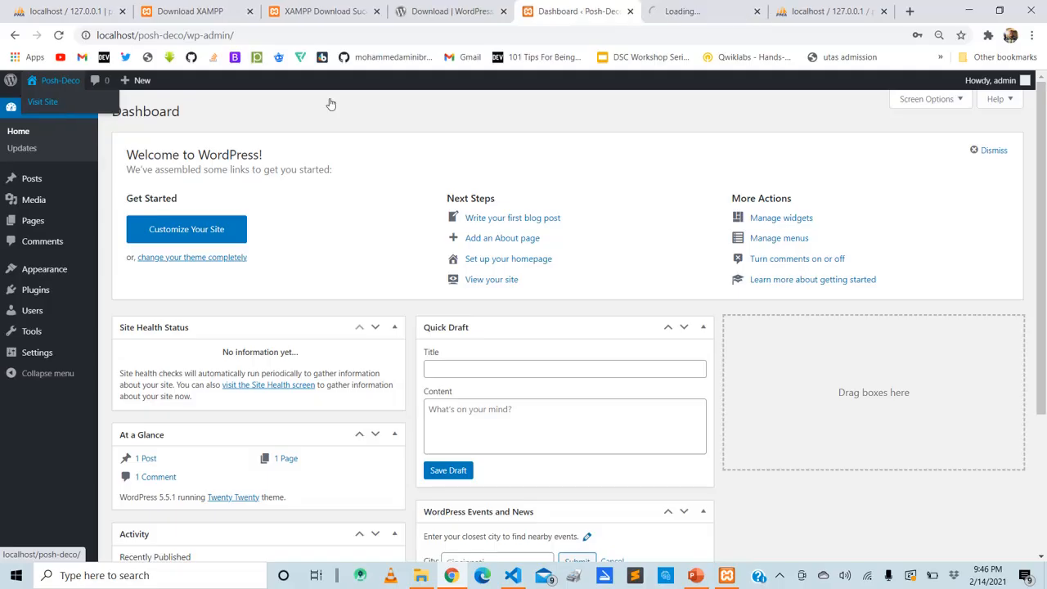
left_click(685, 11)
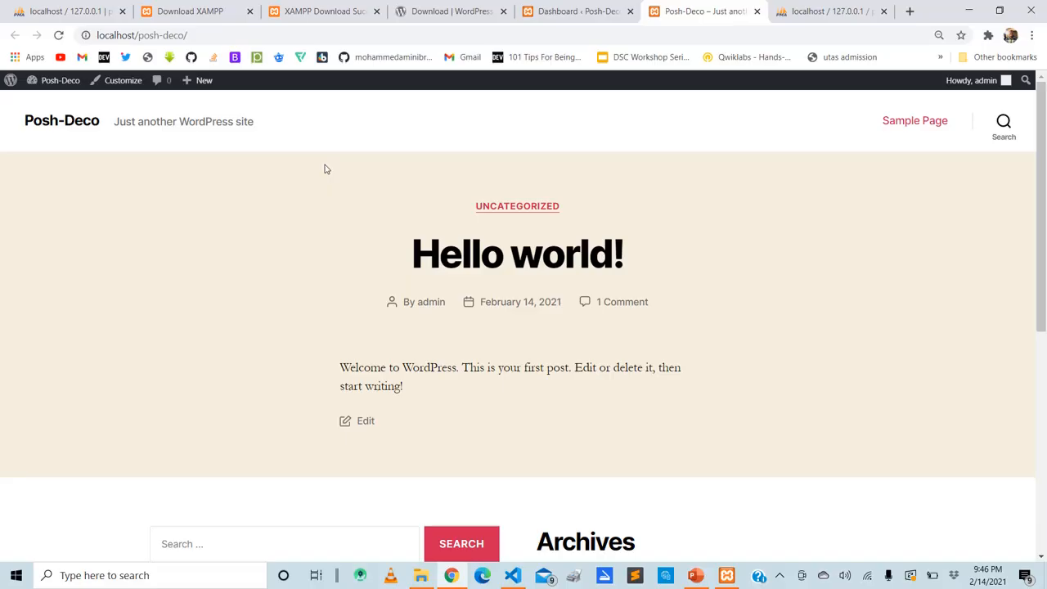
scroll(324, 169, "down", 5)
scroll(325, 169, "up", 1)
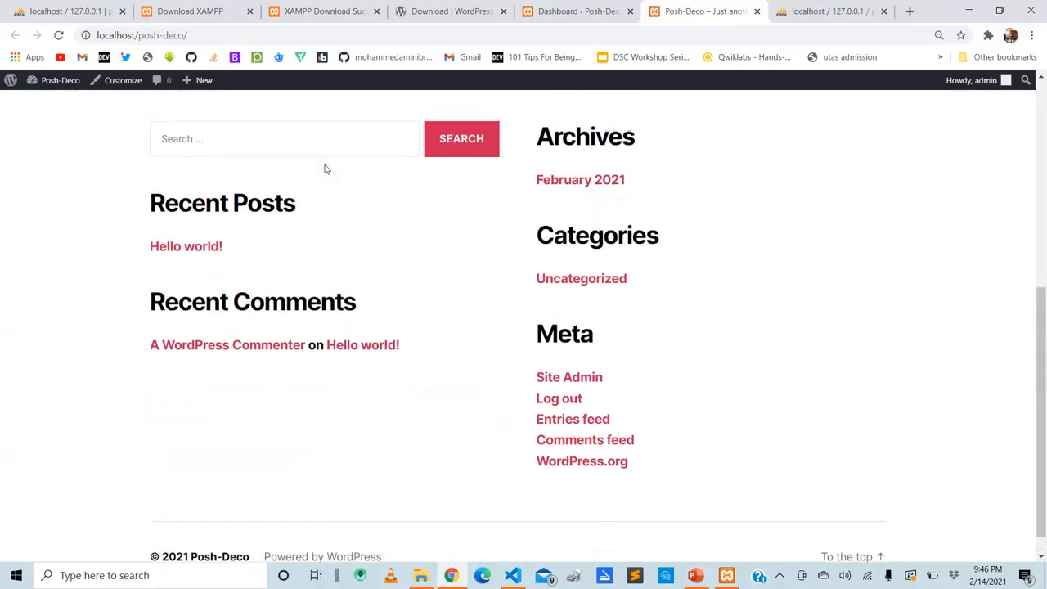
scroll(325, 169, "up", 4)
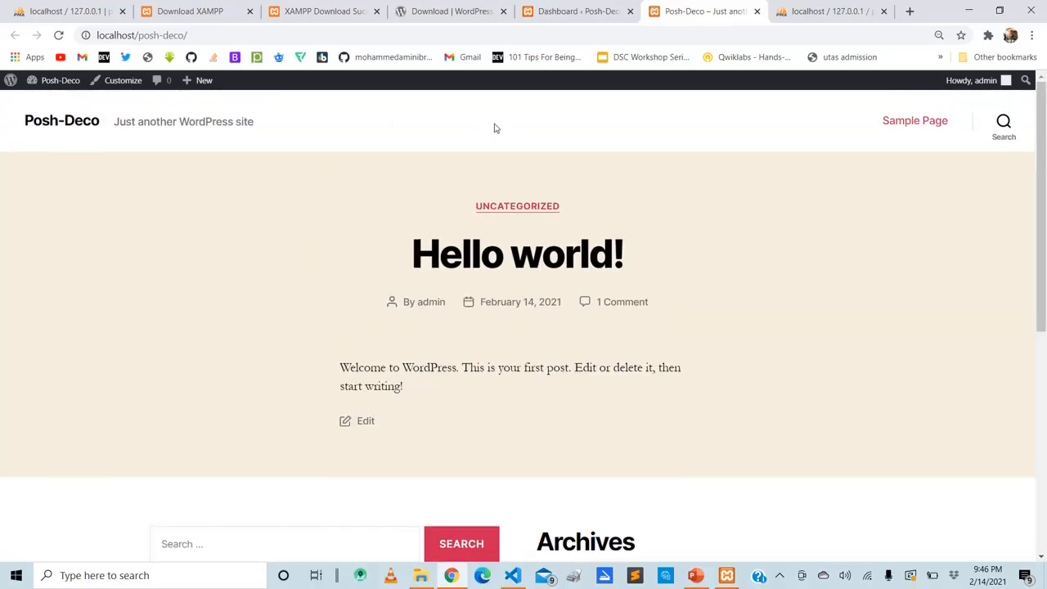
Return to the WordPress dashboard, open the installed themes and activate the Twenty Seventeen theme
left_click(534, 7)
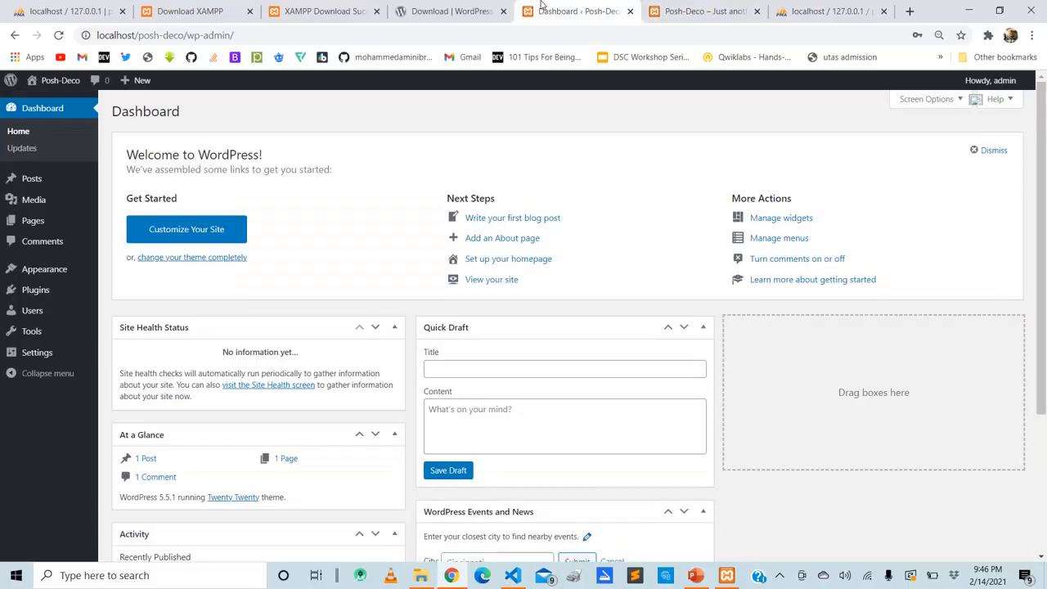
mouse_move(72, 277)
left_click(683, 11)
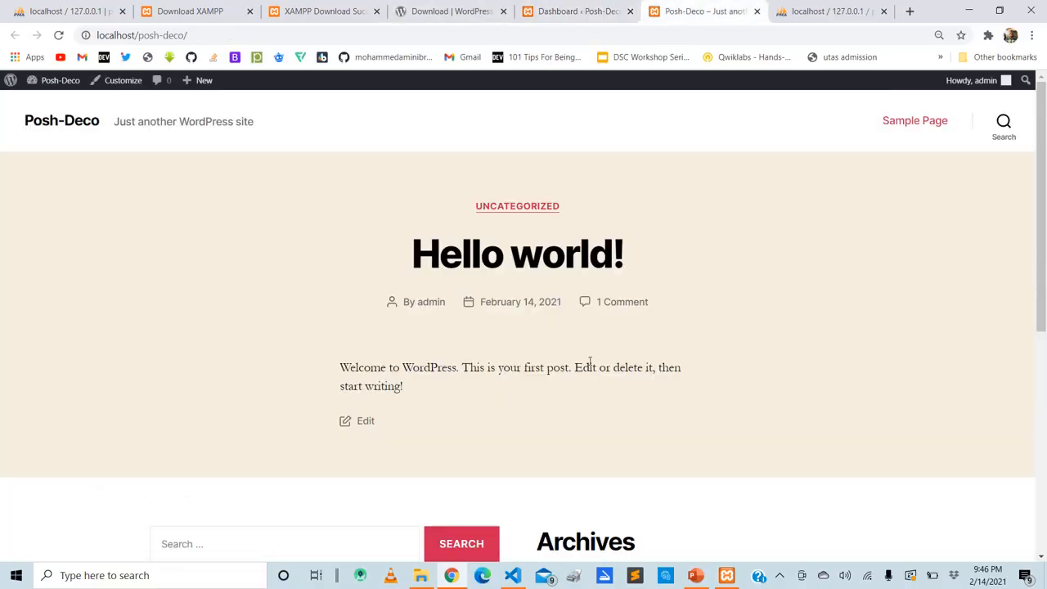
left_click(579, 6)
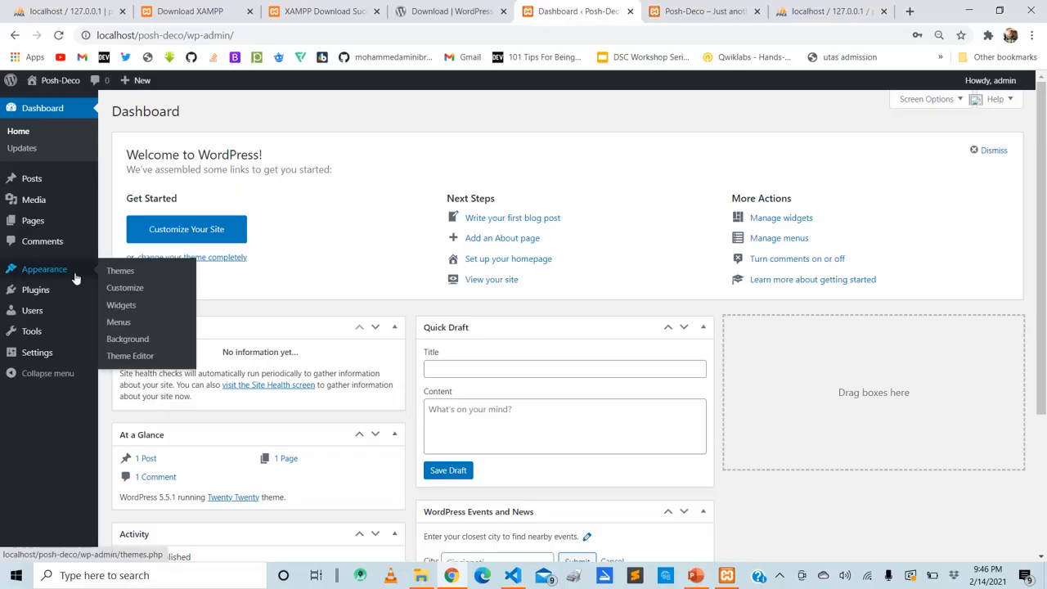
left_click(119, 272)
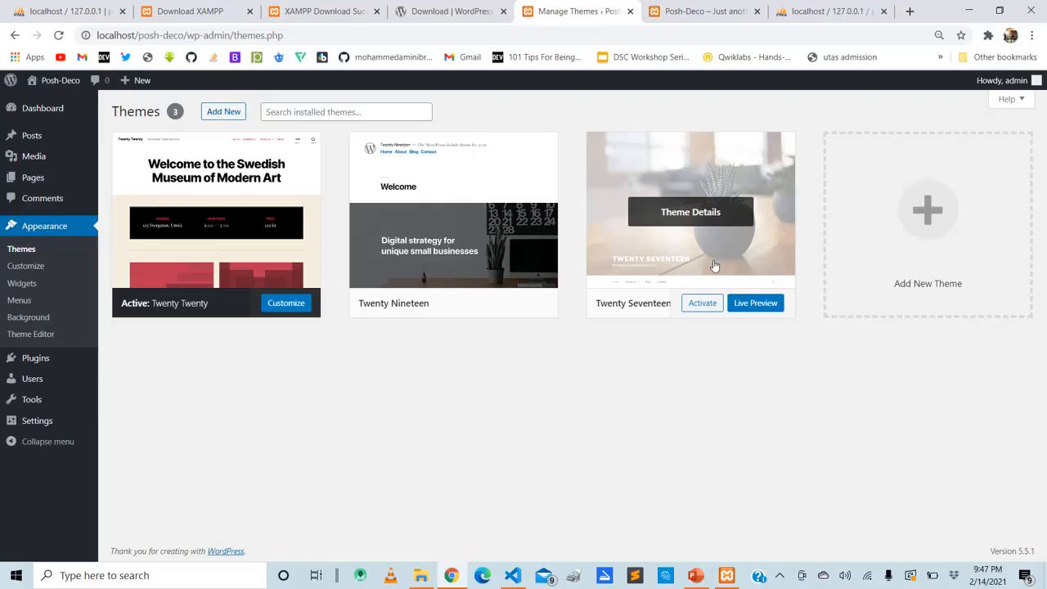
left_click(711, 302)
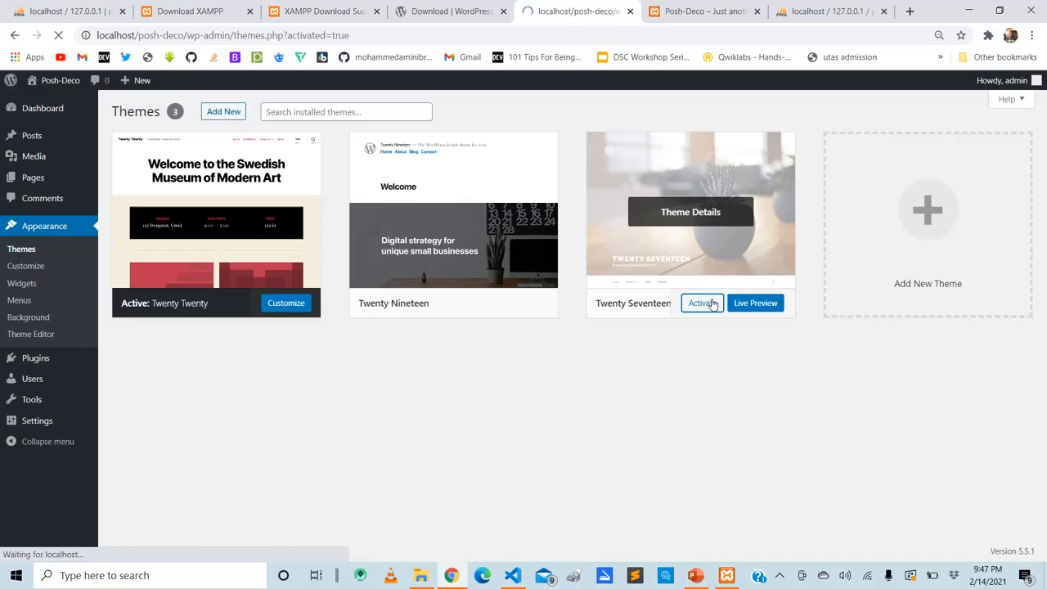
Switch to the Posh-Deco front-end tab and reload the home page with the newly activated theme
mouse_move(197, 342)
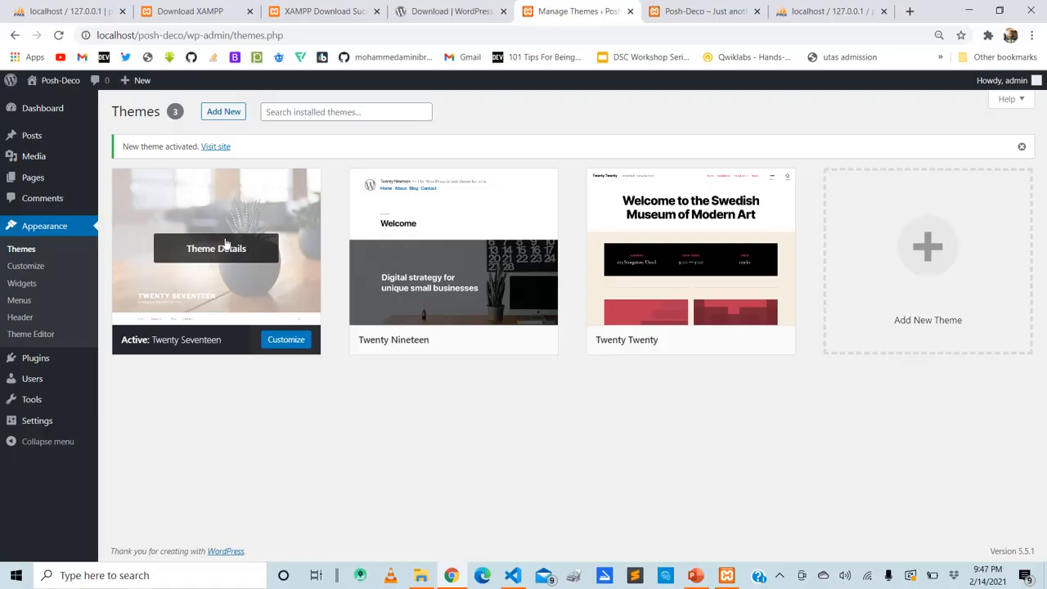
left_click(719, 8)
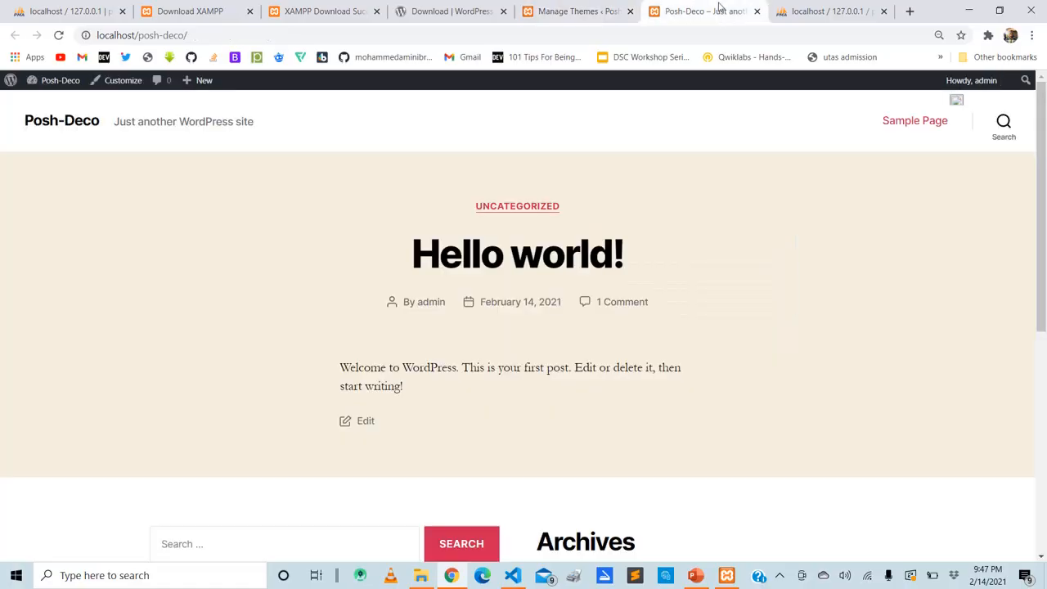
key("F5")
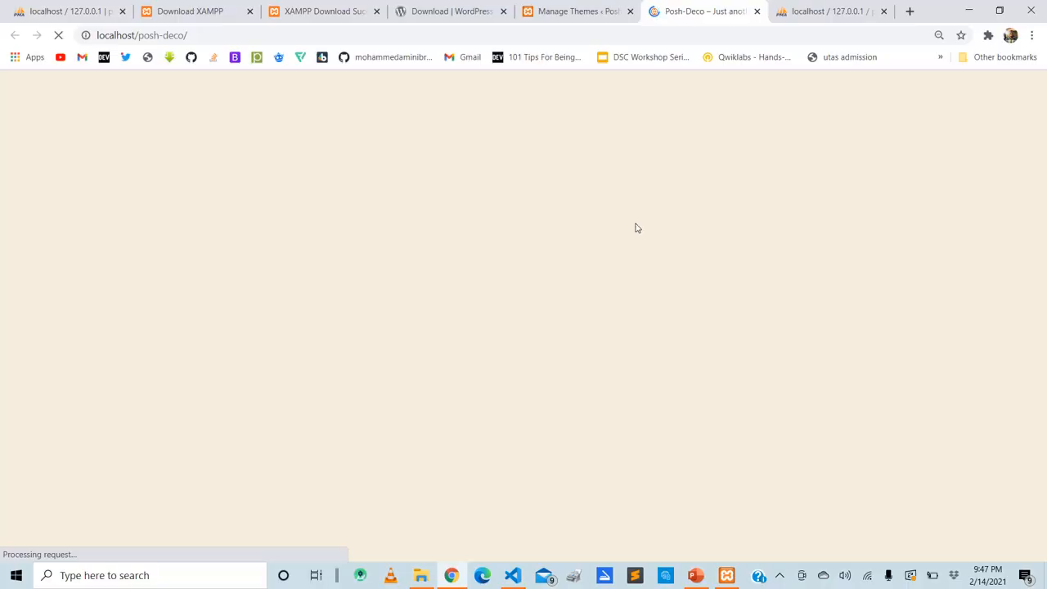
Go back to theme management and open the page for adding new themes
left_click(570, 8)
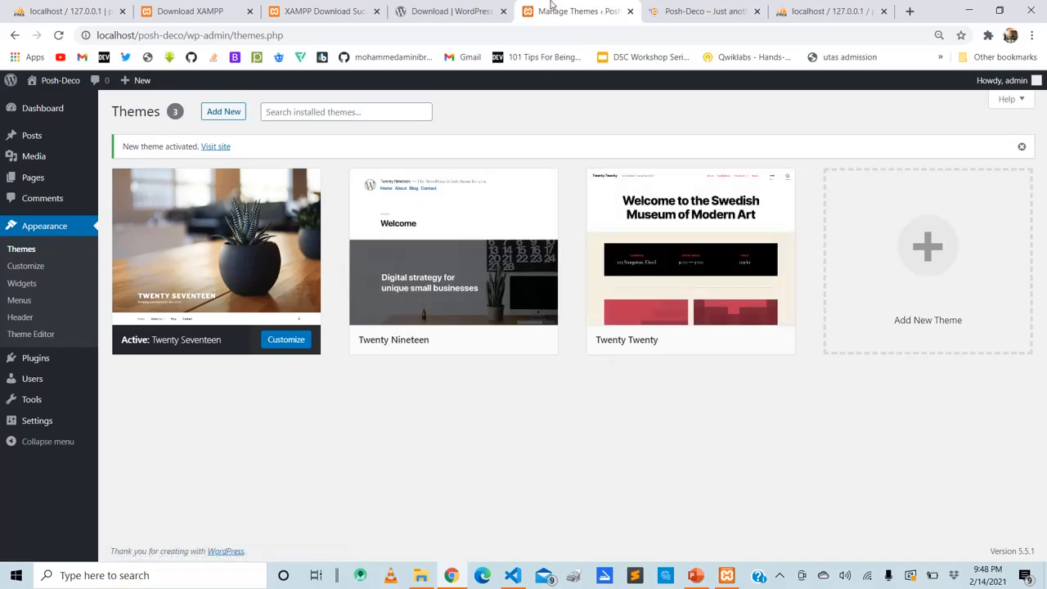
left_click(217, 119)
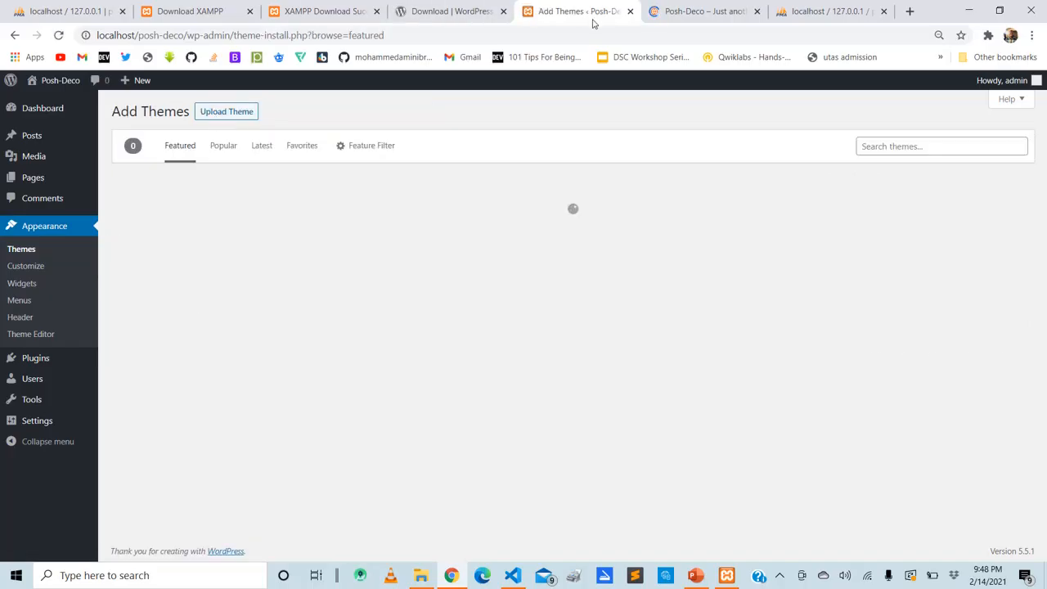
Examine the reloaded Posh-Deco home page from header to footer in the Twenty Seventeen theme
left_click(705, 7)
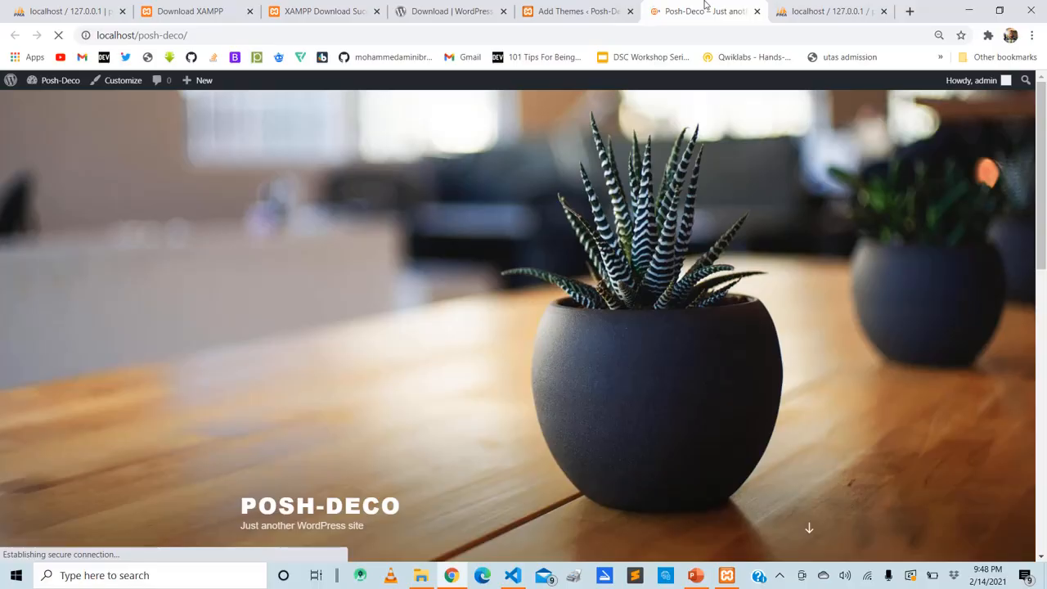
scroll(706, 5, "down", 6)
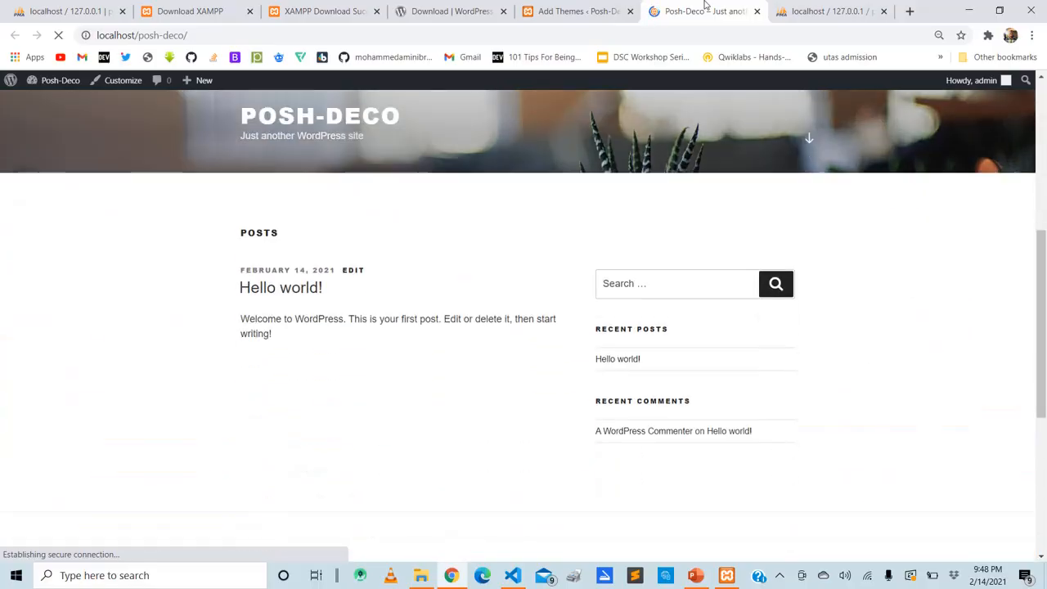
key("Down")
key("Down")
key("Down")
key("Down")
key("Down")
key("Down")
key("Down")
key("Up")
key("Up")
key("Up")
key("Up")
key("Up")
key("Up")
key("Up")
key("Up")
key("Up")
key("Up")
key("Up")
key("Up")
key("Up")
key("Up")
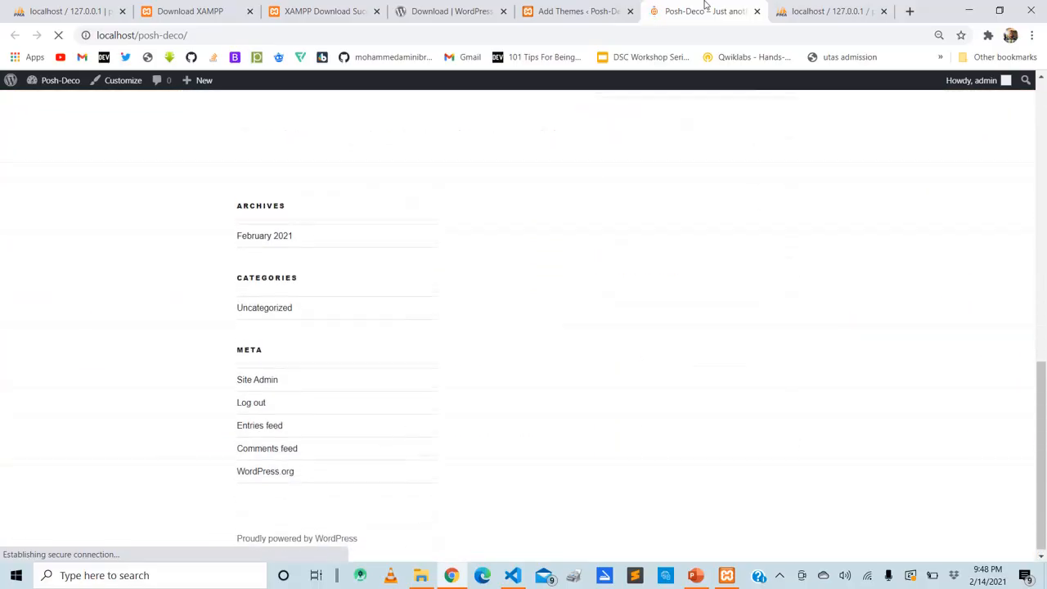
key("Up")
key("Up")
key("Up")
key("Up")
key("Up")
key("Up")
key("Up")
key("Up")
key("Up")
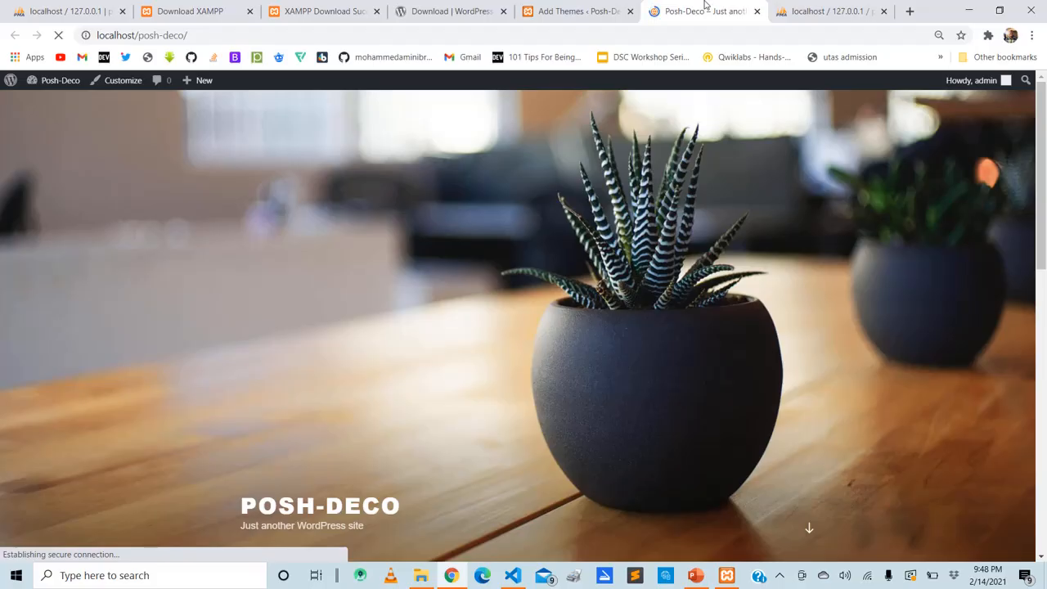